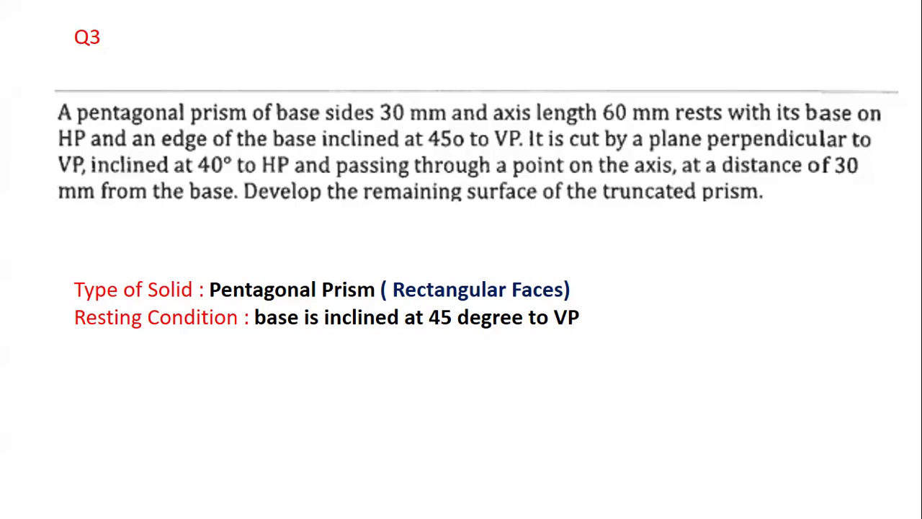
# Step: End the slide show, switch to Solid Edge and accept the setup of sheet Q3 with the A4-Sheet background hidden
pyautogui.press('Escape')
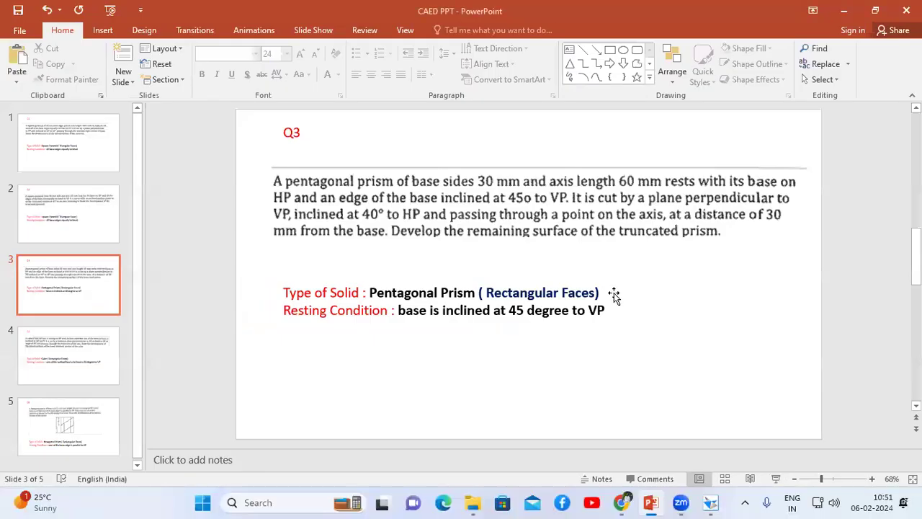
pyautogui.click(717, 502)
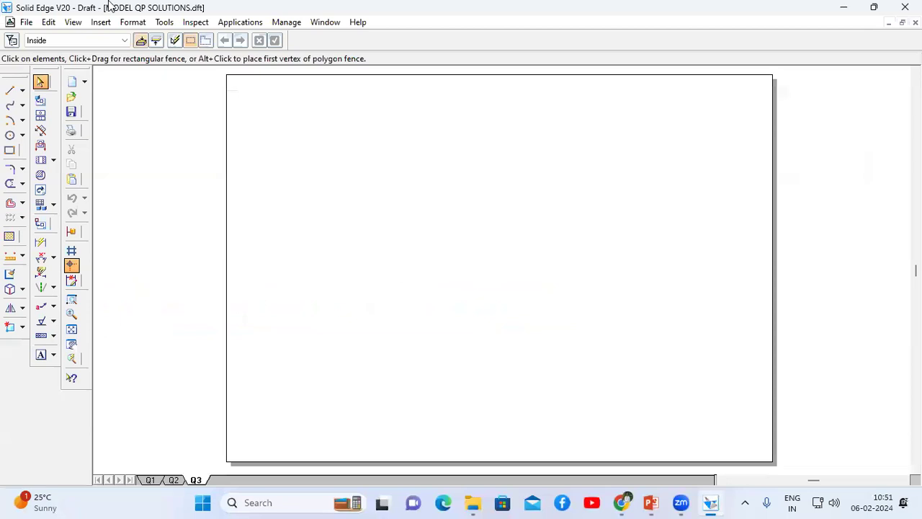
pyautogui.rightClick(195, 480)
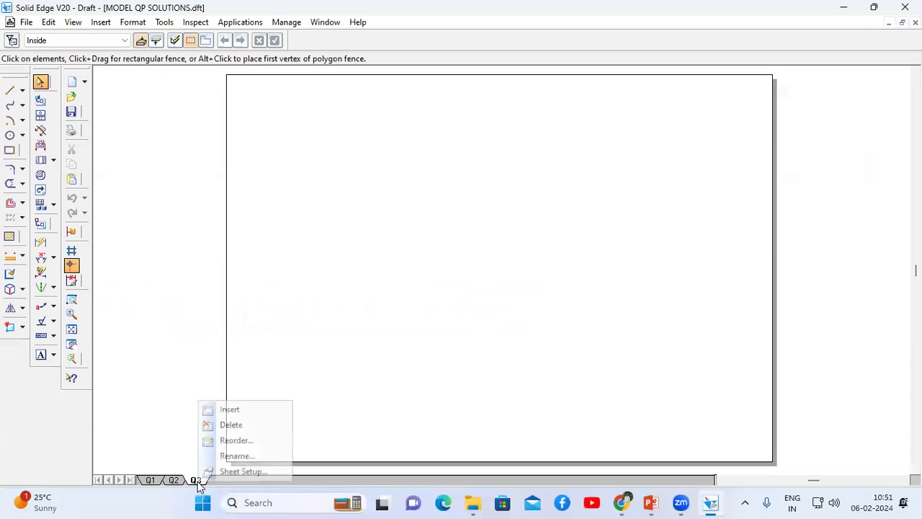
pyautogui.click(232, 471)
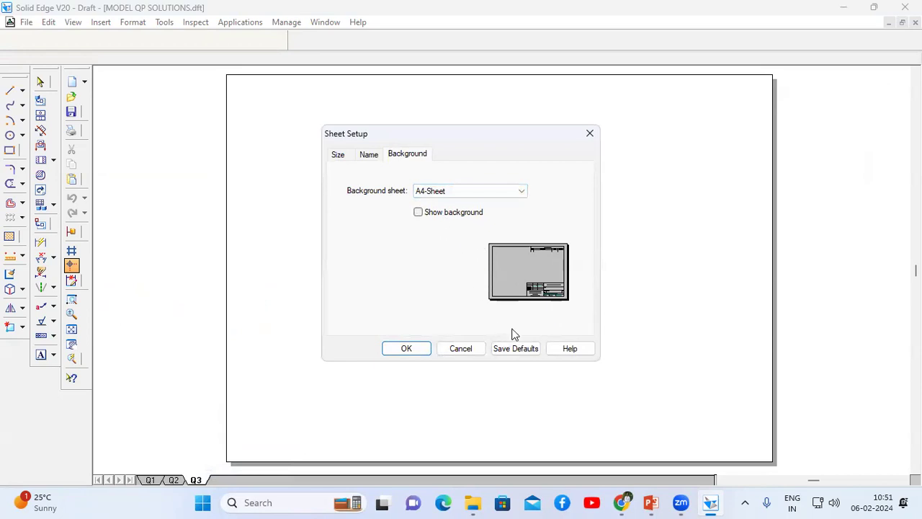
pyautogui.click(408, 349)
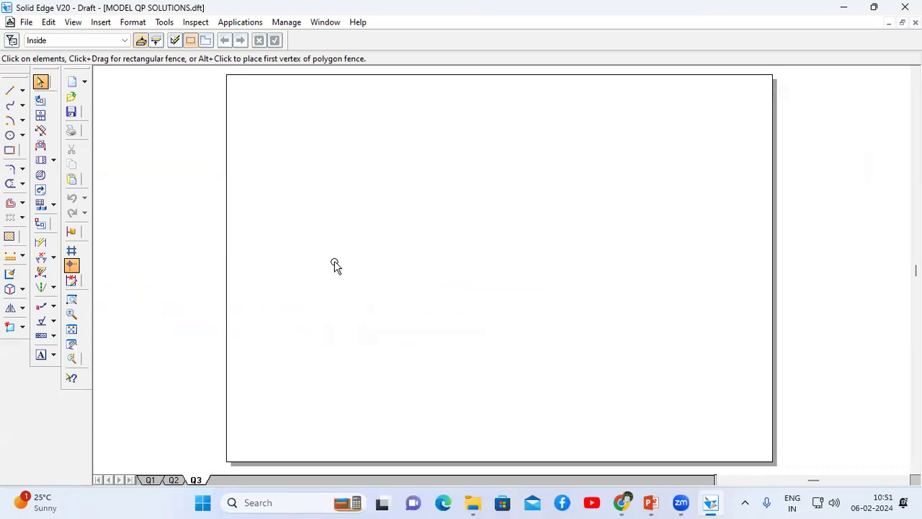
# Step: Draw a horizontal reference line about 71 mm long across the left half of the sheet at mid-height
pyautogui.click(10, 90)
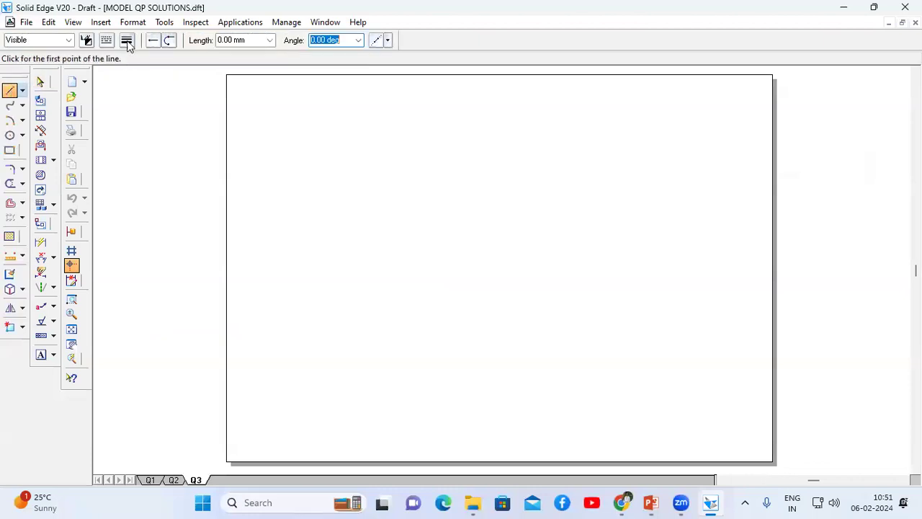
pyautogui.click(127, 40)
pyautogui.click(139, 56)
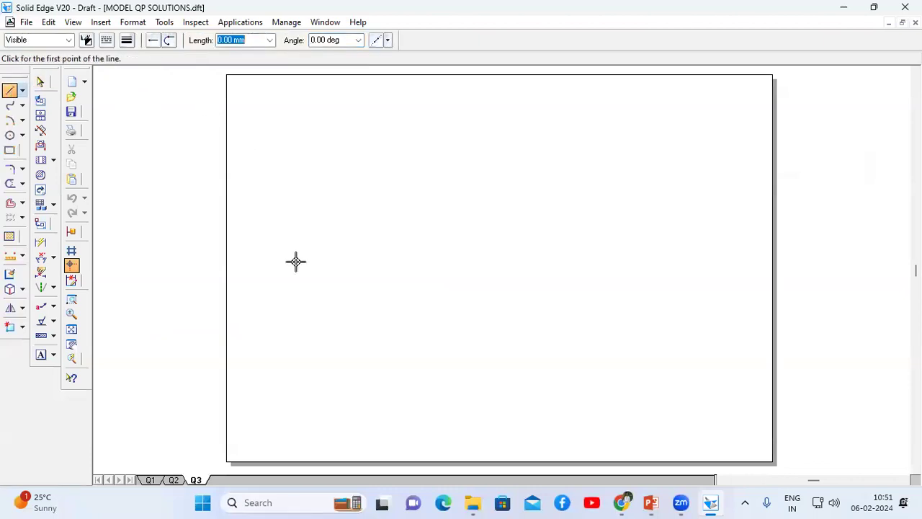
pyautogui.click(254, 279)
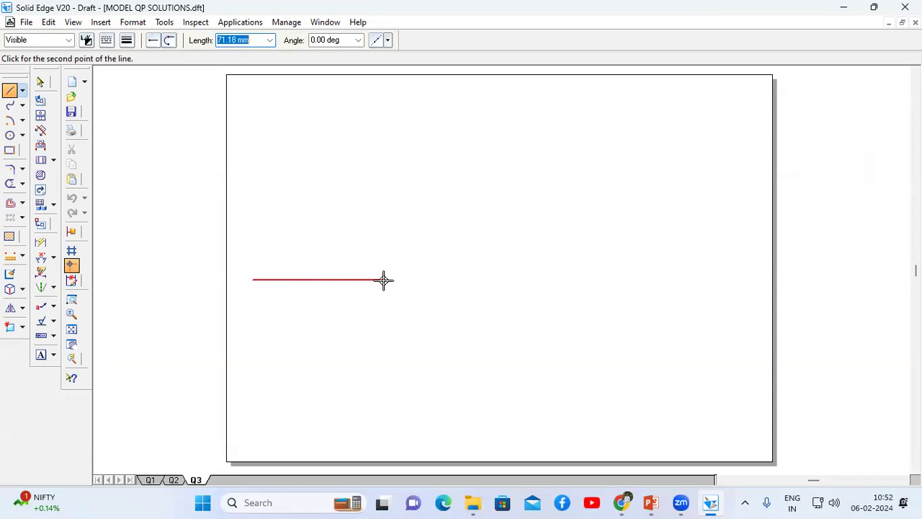
pyautogui.click(384, 280)
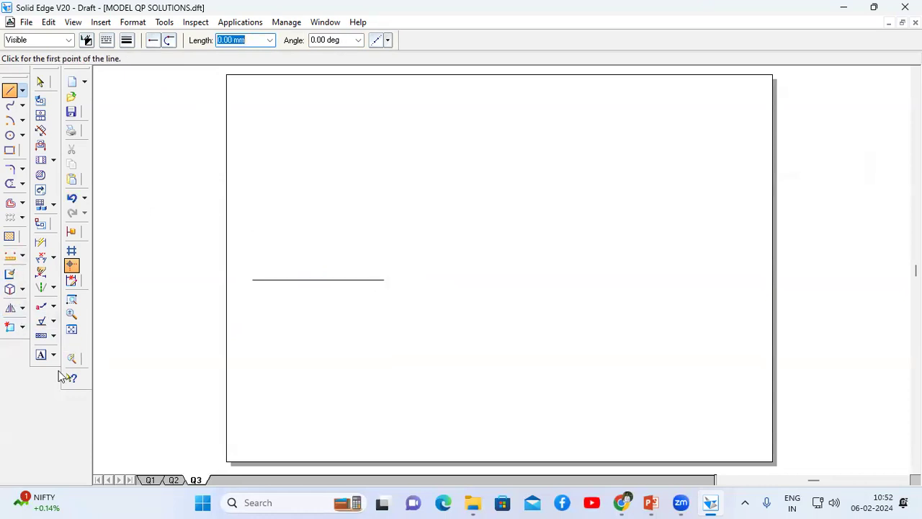
# Step: Label the reference line's left end X and its right end Y with text
pyautogui.click(40, 355)
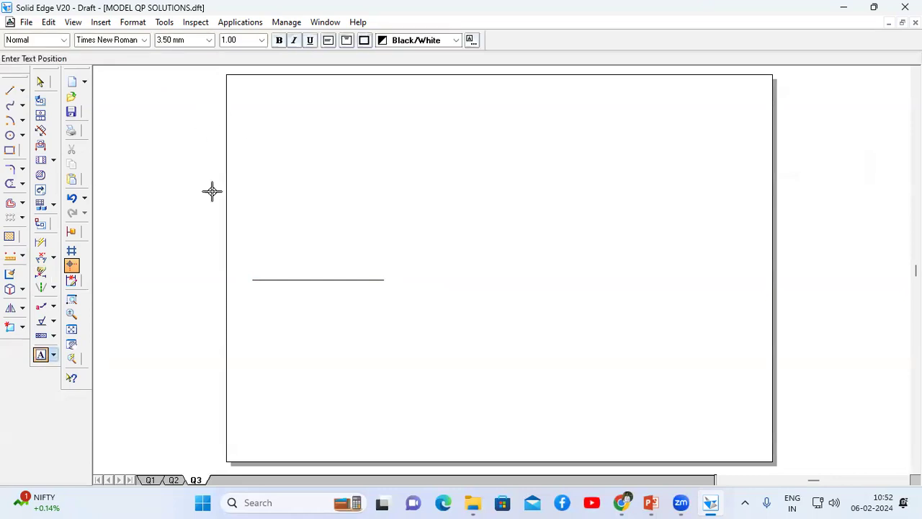
pyautogui.click(249, 292)
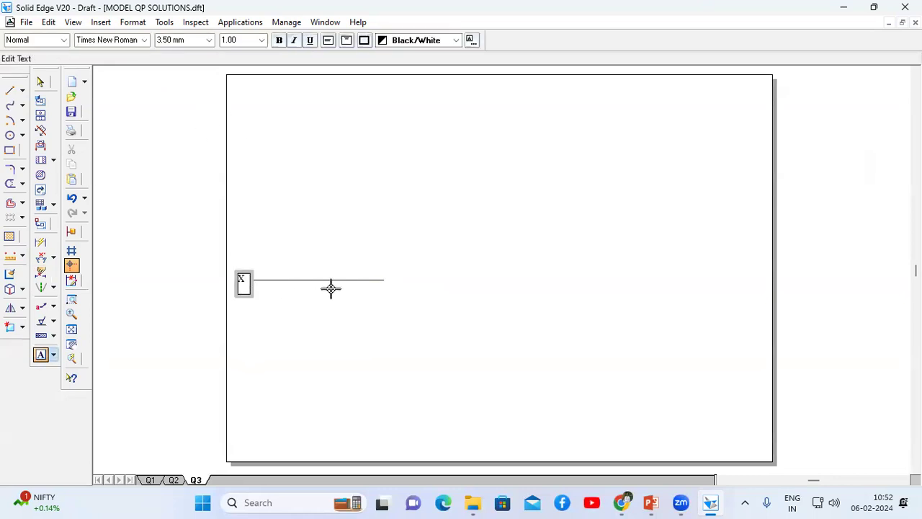
pyautogui.click(391, 283)
pyautogui.click(394, 287)
# Step: Set the text height to 3.00 mm and place the labels VP above and HP below the line's left end
pyautogui.click(204, 42)
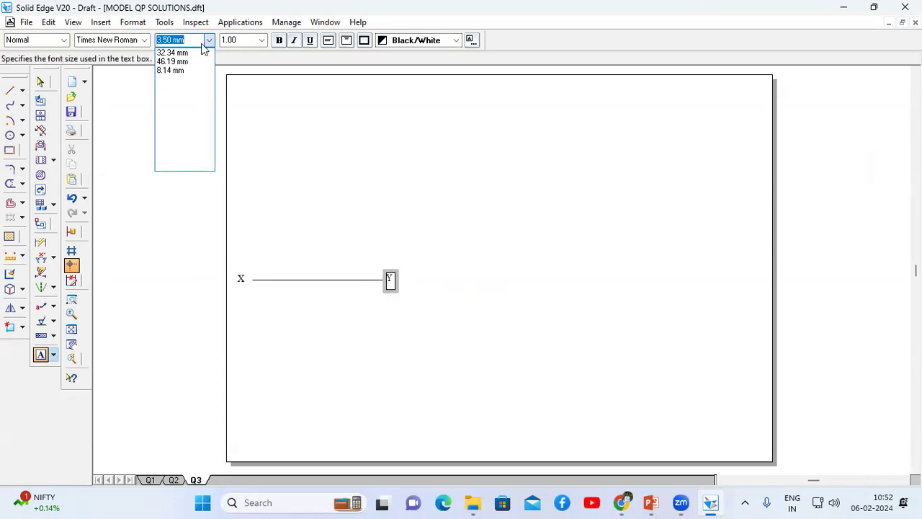
pyautogui.write('3')
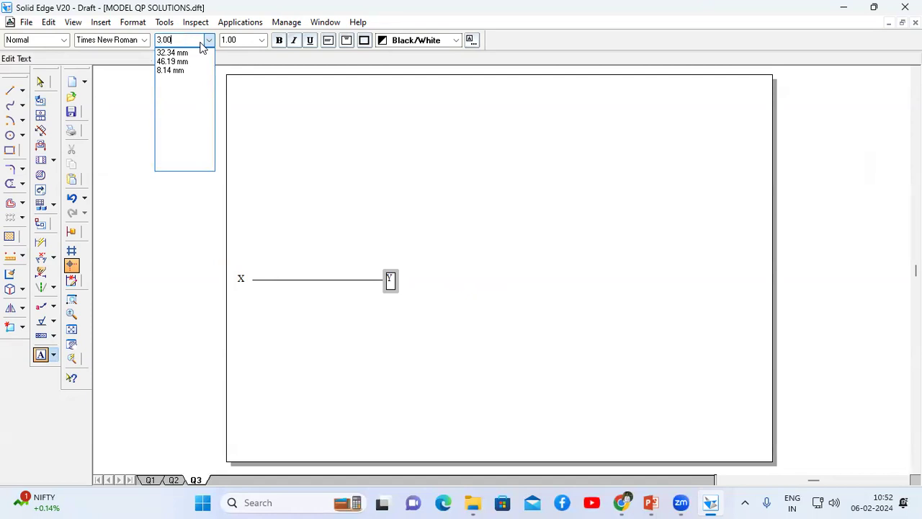
pyautogui.write('.00')
pyautogui.press('Return')
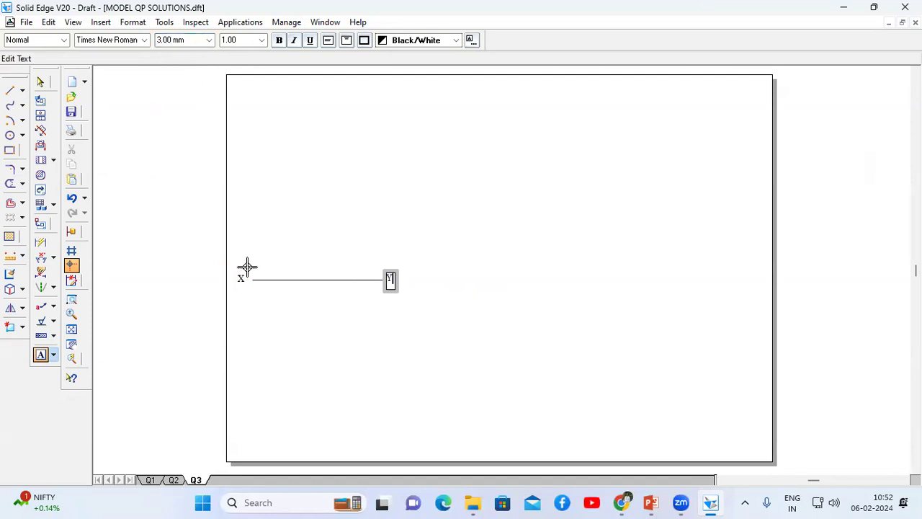
pyautogui.click(249, 269)
pyautogui.click(255, 275)
pyautogui.click(249, 282)
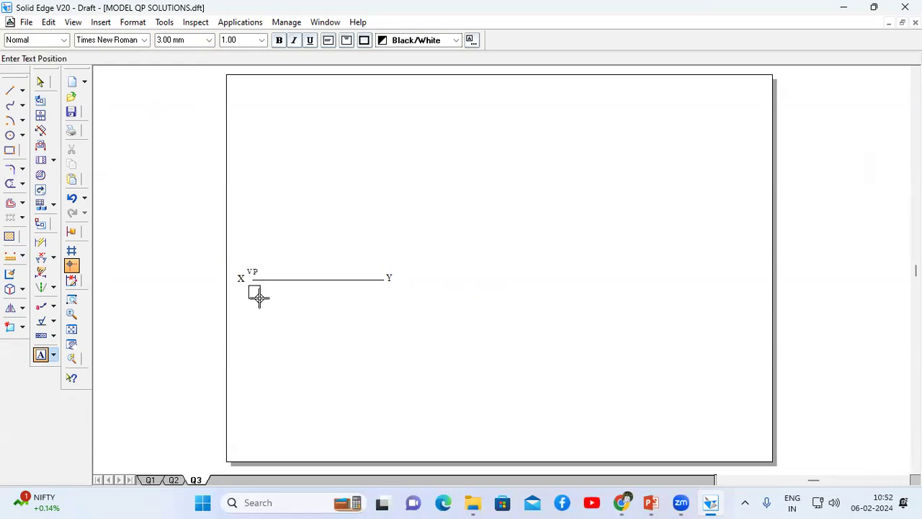
pyautogui.click(259, 299)
pyautogui.click(374, 351)
# Step: Try to run the nSidePolygon macro, and retry it once
pyautogui.click(252, 25)
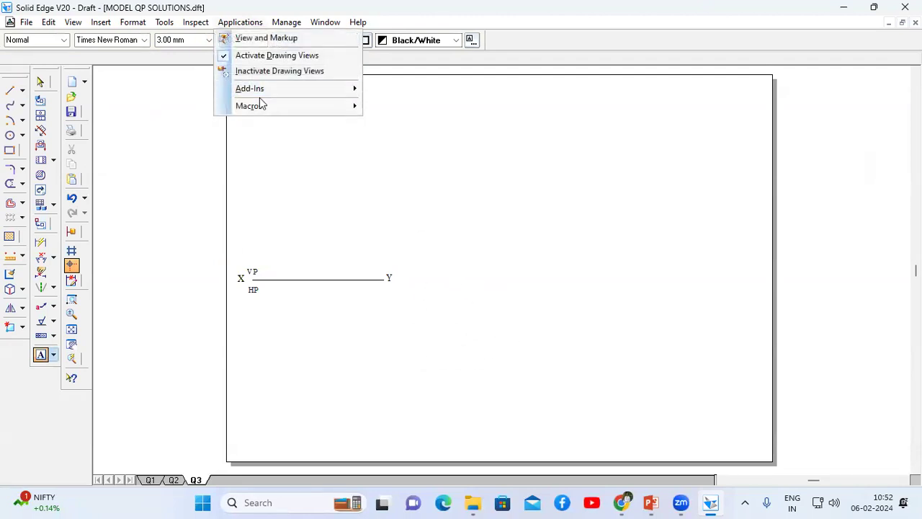
pyautogui.moveTo(263, 106)
pyautogui.click(407, 107)
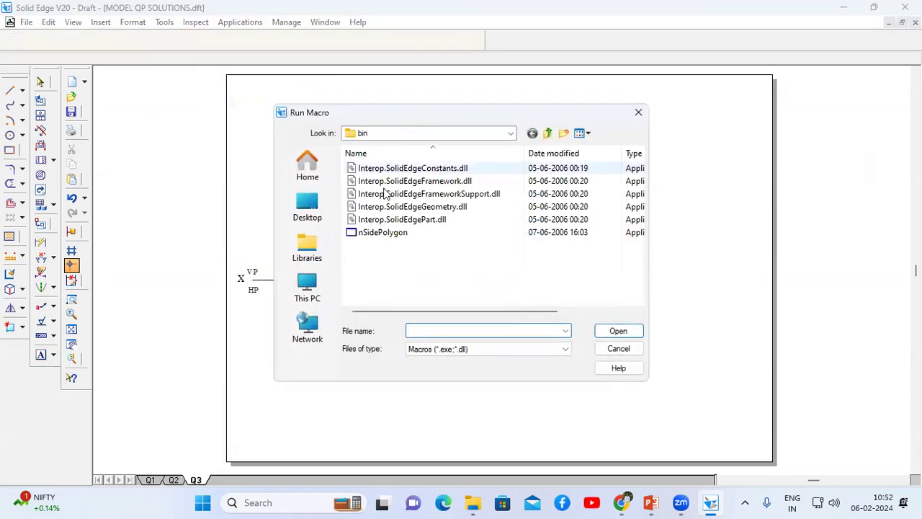
pyautogui.click(397, 234)
pyautogui.click(617, 331)
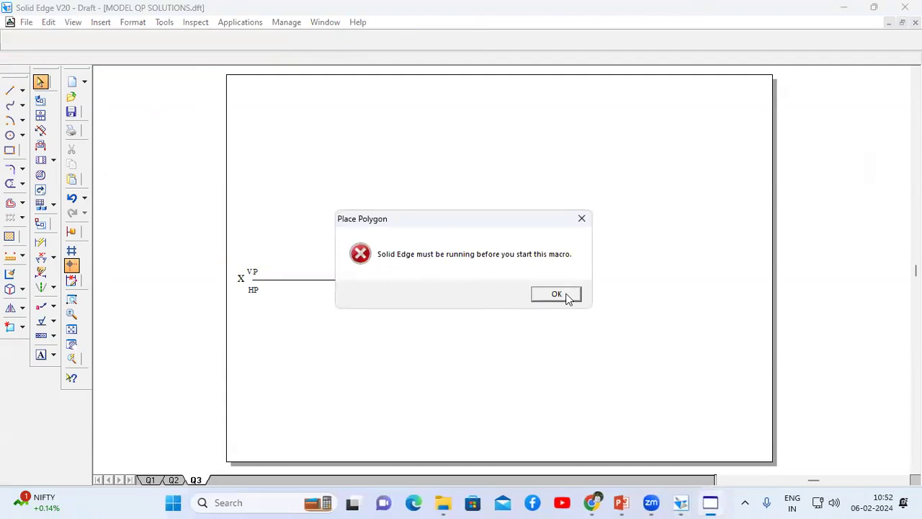
pyautogui.click(557, 294)
pyautogui.click(229, 22)
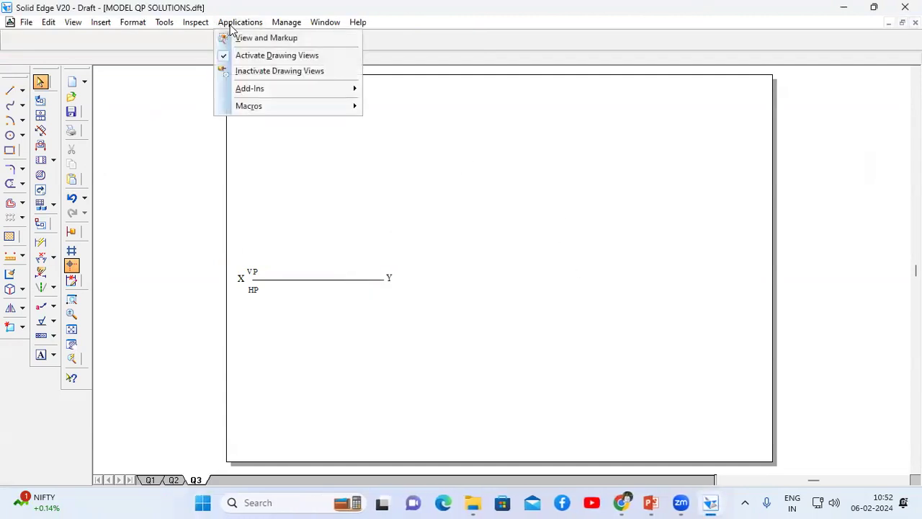
pyautogui.moveTo(269, 105)
pyautogui.click(404, 106)
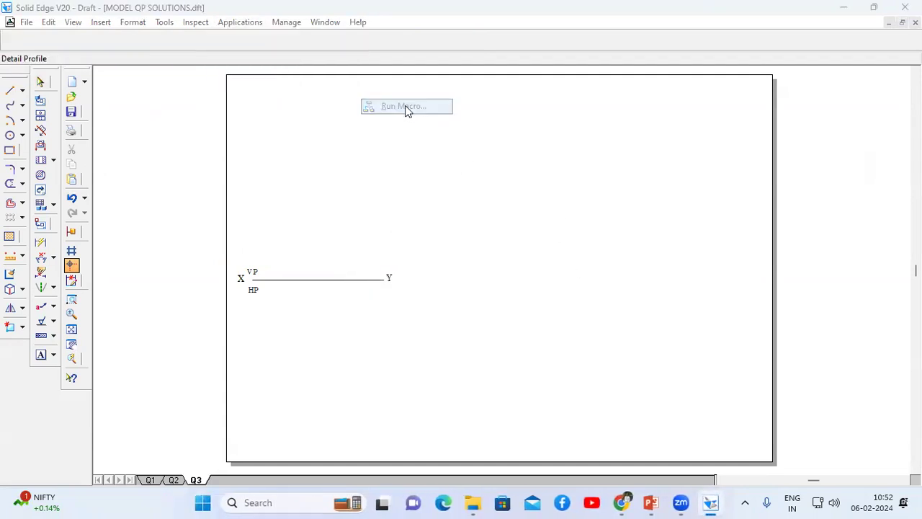
pyautogui.click(376, 233)
pyautogui.click(628, 331)
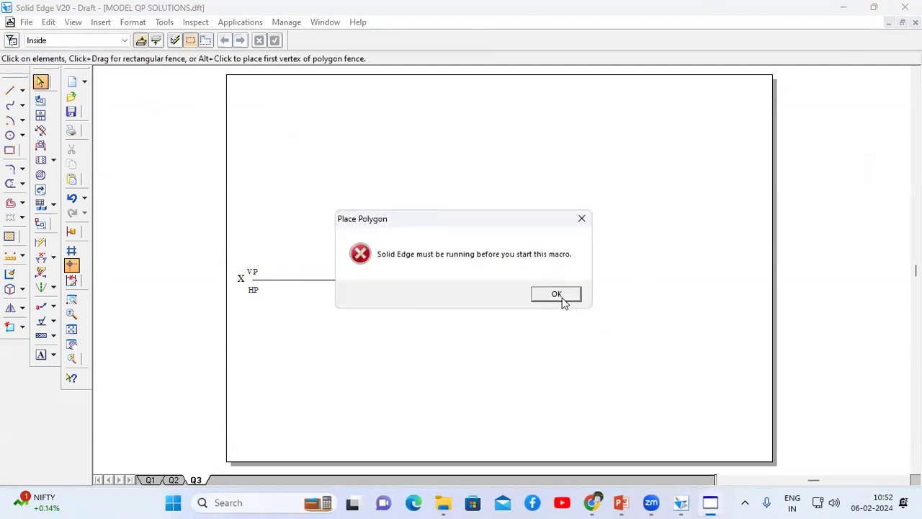
pyautogui.click(562, 298)
pyautogui.moveTo(711, 504)
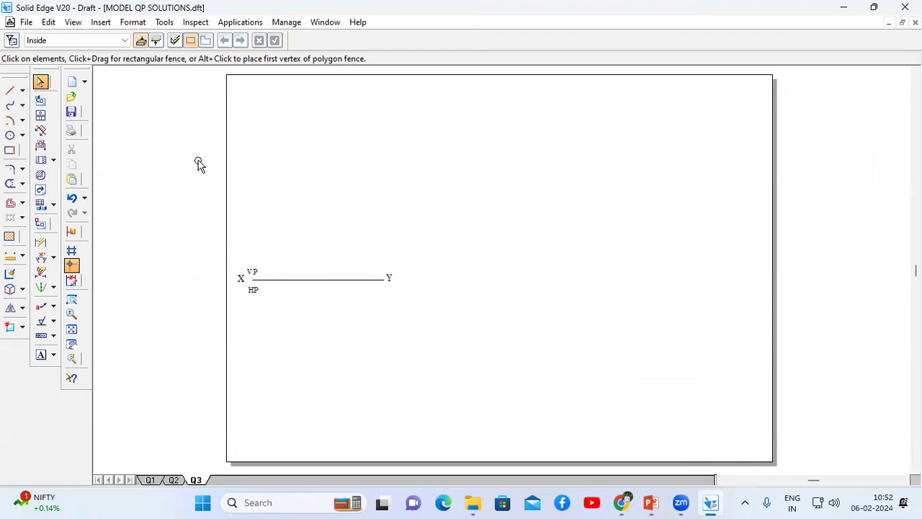
# Step: Check the base size in PowerPoint, return to Solid Edge and draw the pentagon's first 30 mm edge at 72 degrees, below and right of the XY line
pyautogui.click(9, 91)
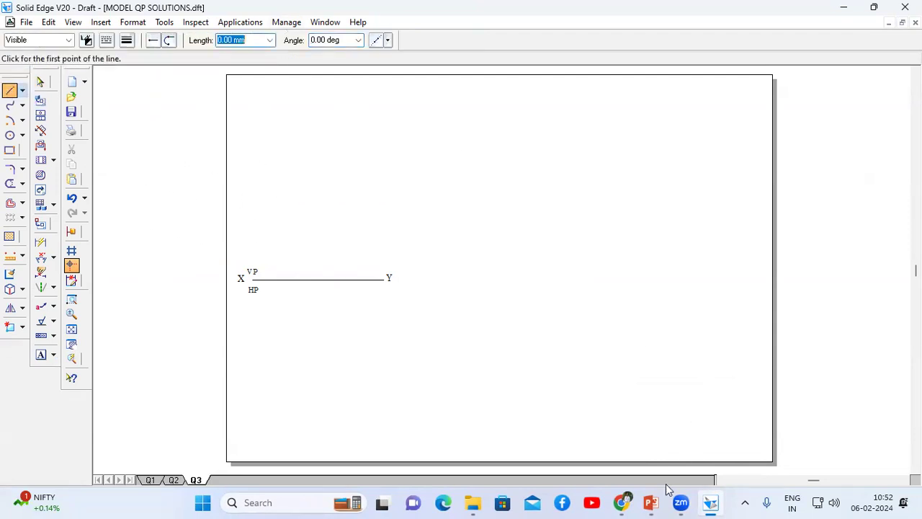
pyautogui.click(651, 502)
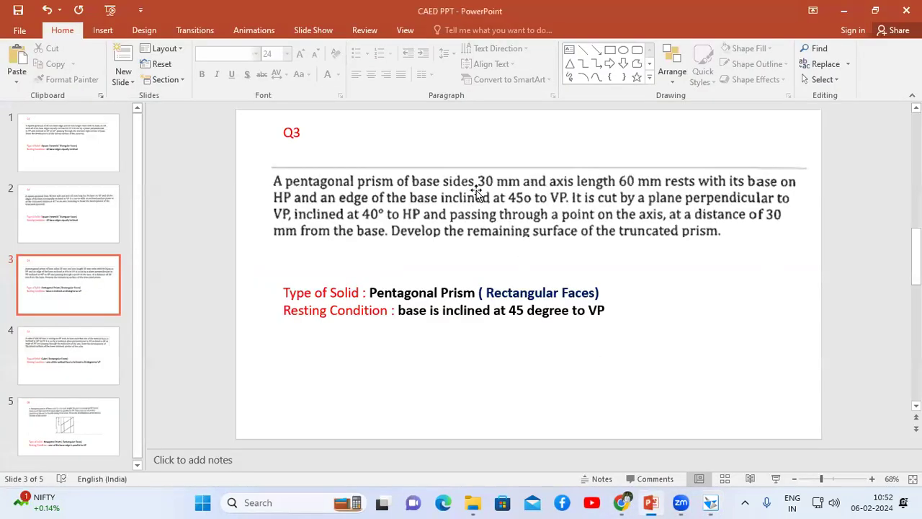
pyautogui.click(710, 502)
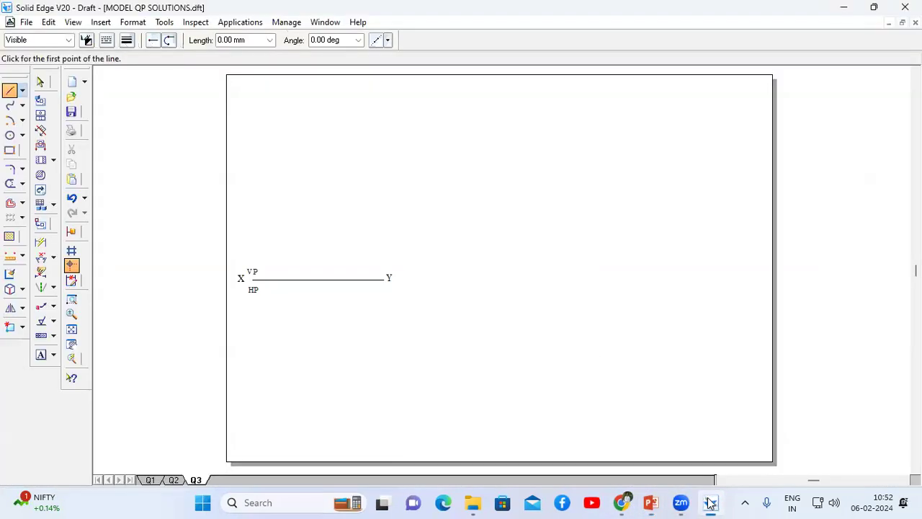
pyautogui.click(126, 41)
pyautogui.click(136, 60)
pyautogui.click(561, 353)
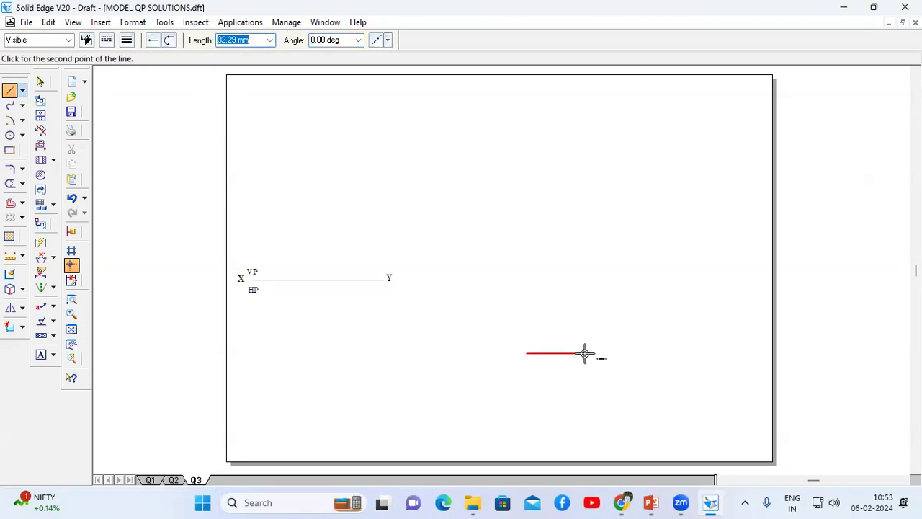
pyautogui.write('30')
pyautogui.press('Tab')
pyautogui.write('7')
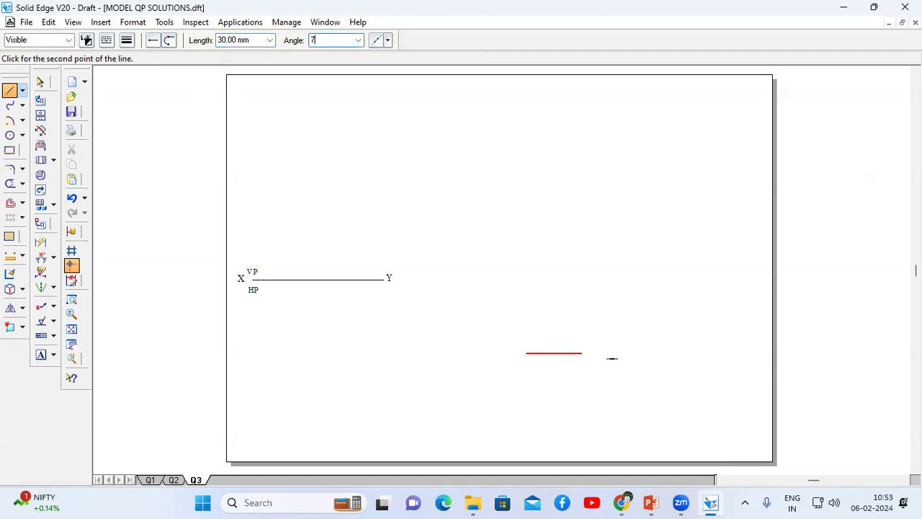
pyautogui.write('2')
pyautogui.press('Return')
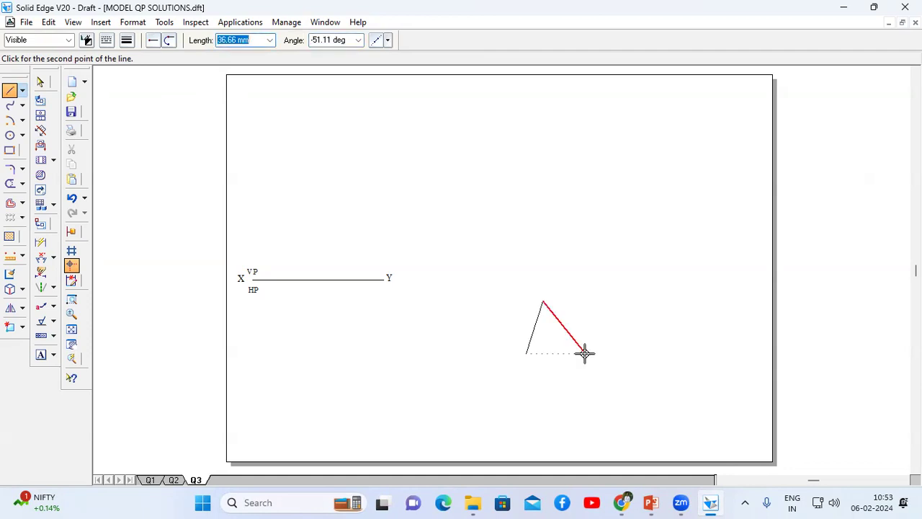
# Step: Continue the pentagon with two connected 30 mm edges at angles of 72*2 and 72*3 degrees
pyautogui.write('30')
pyautogui.press('Tab')
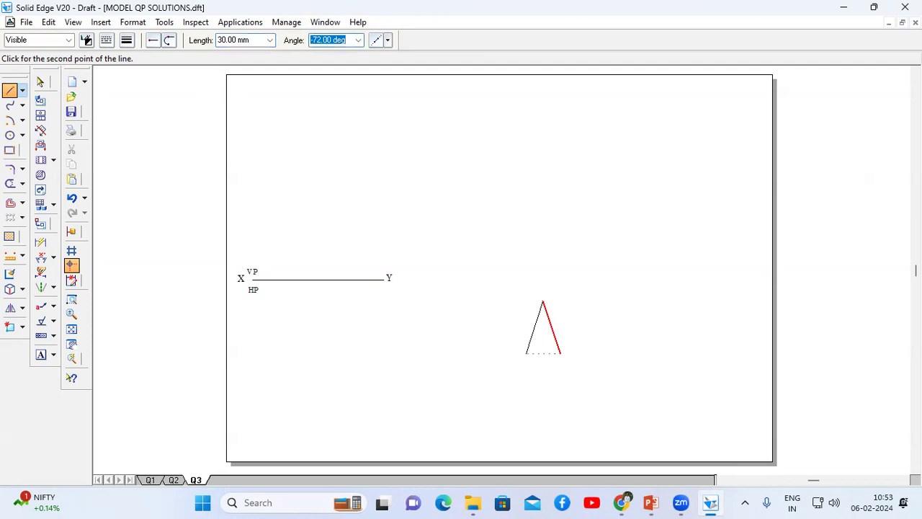
pyautogui.write('72*2')
pyautogui.press('Return')
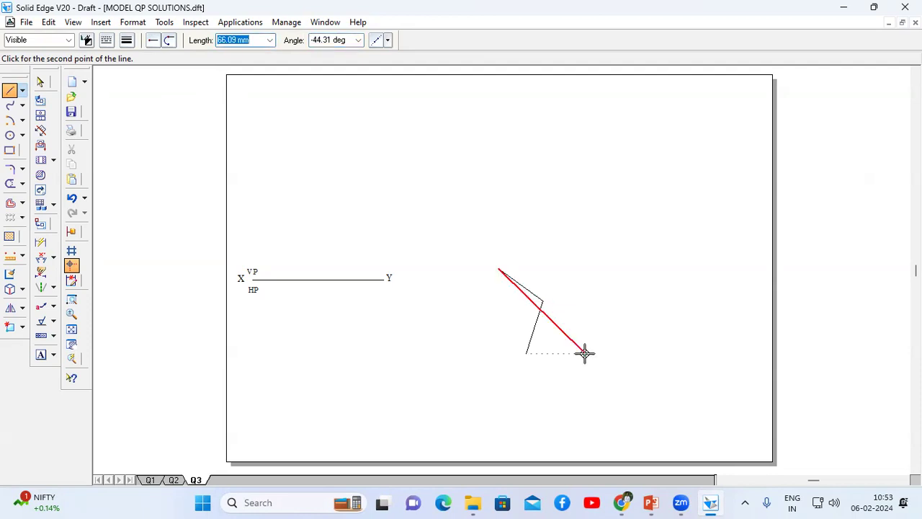
pyautogui.write('30')
pyautogui.press('Tab')
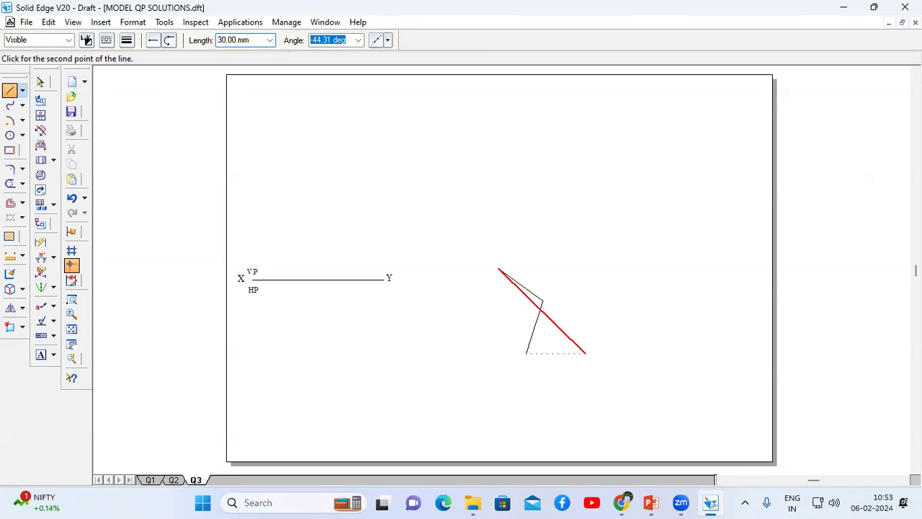
pyautogui.write('72')
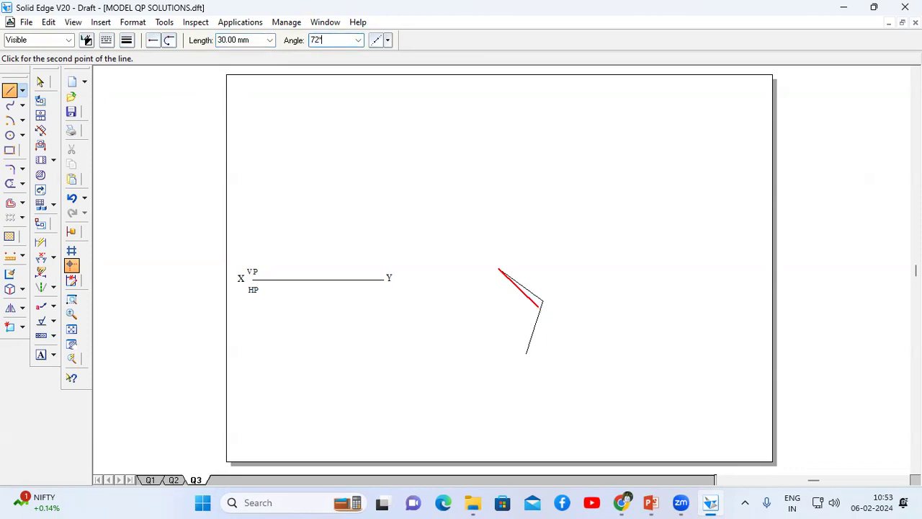
pyautogui.write('*3')
pyautogui.press('Return')
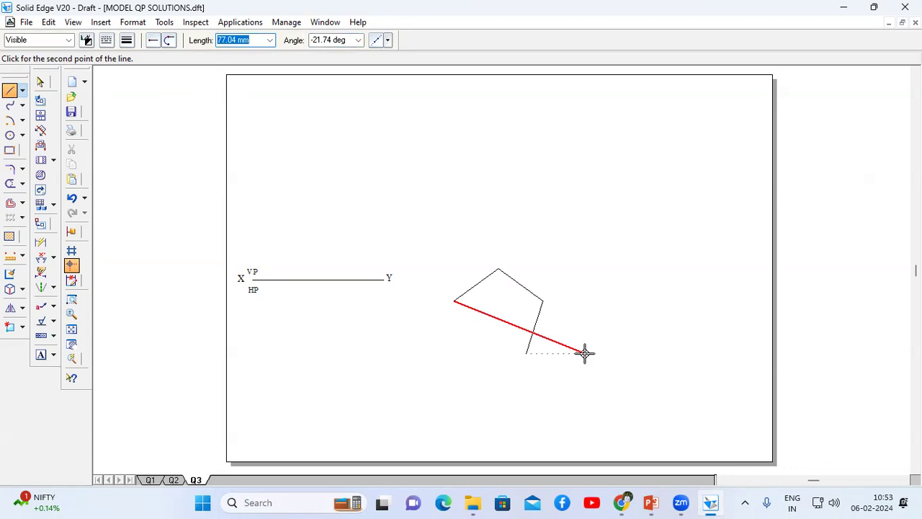
# Step: Complete the pentagon with a 30 mm fourth edge at 72*4 degrees and a 30 mm horizontal closing edge
pyautogui.write('7')
pyautogui.press('BackSpace')
pyautogui.write('30')
pyautogui.press('Tab')
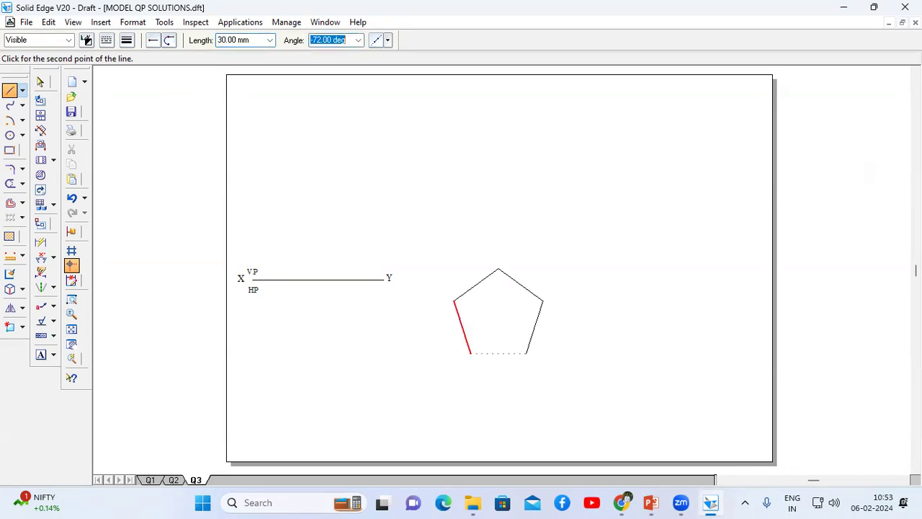
pyautogui.write('72*4')
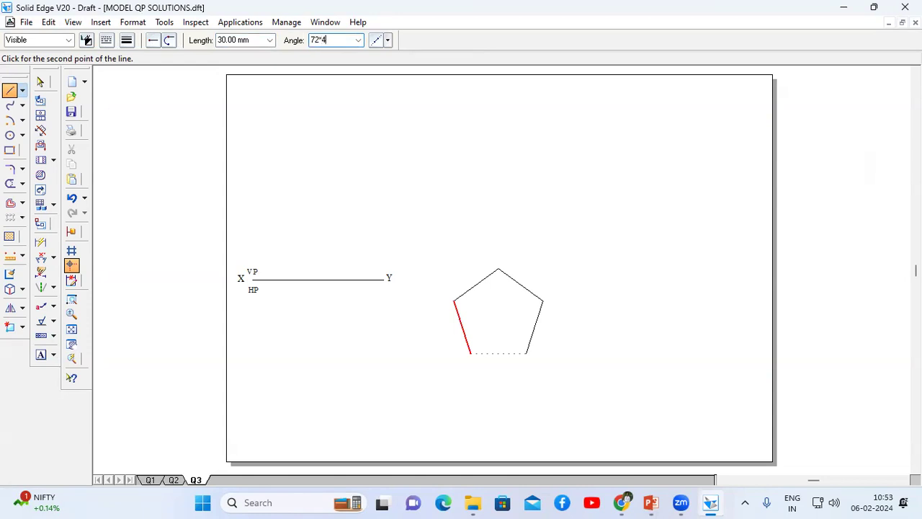
pyautogui.write('2')
pyautogui.press('Return')
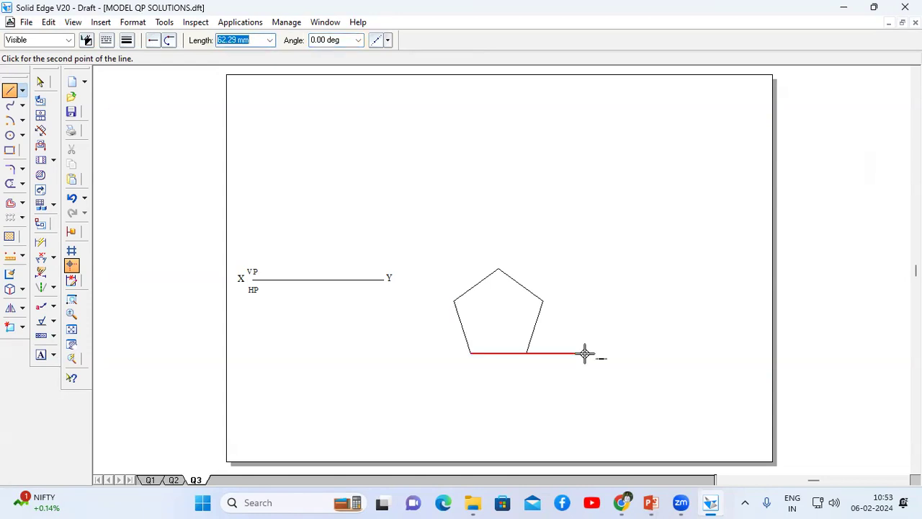
pyautogui.write('30')
pyautogui.press('Tab')
pyautogui.write('72')
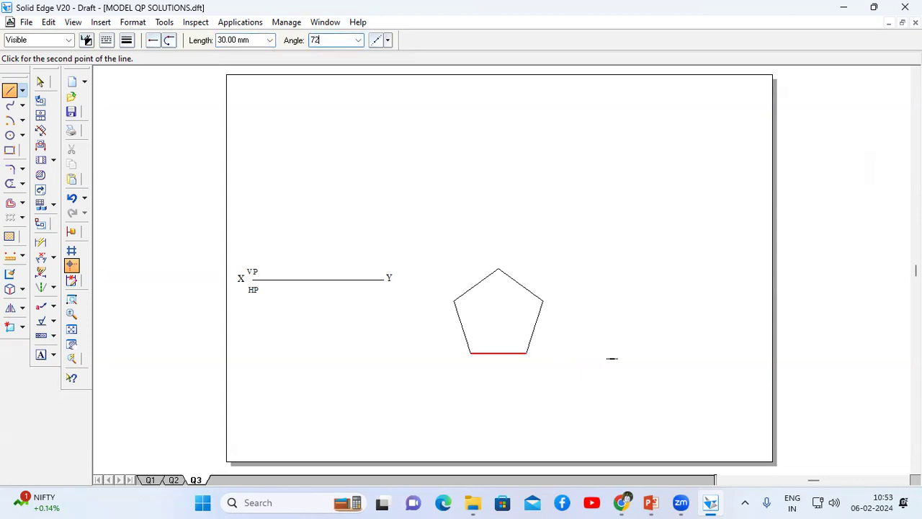
pyautogui.press('Return')
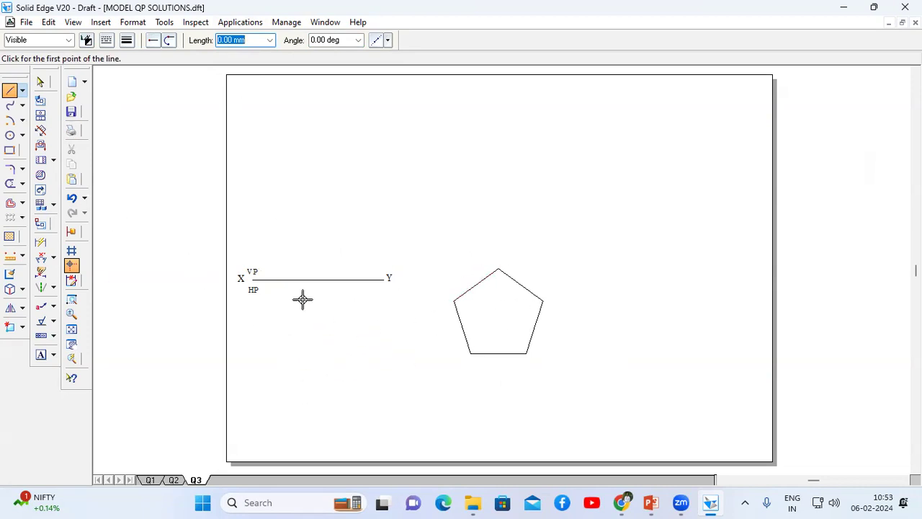
# Step: Check the resting condition in PowerPoint, return to Solid Edge and draw a line from near Y down-left at about 37 degrees to XY
pyautogui.click(650, 502)
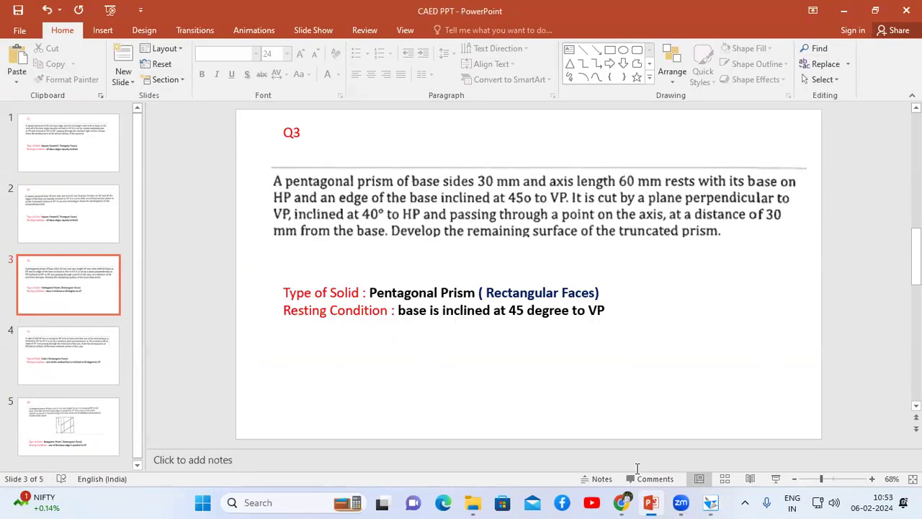
pyautogui.click(710, 502)
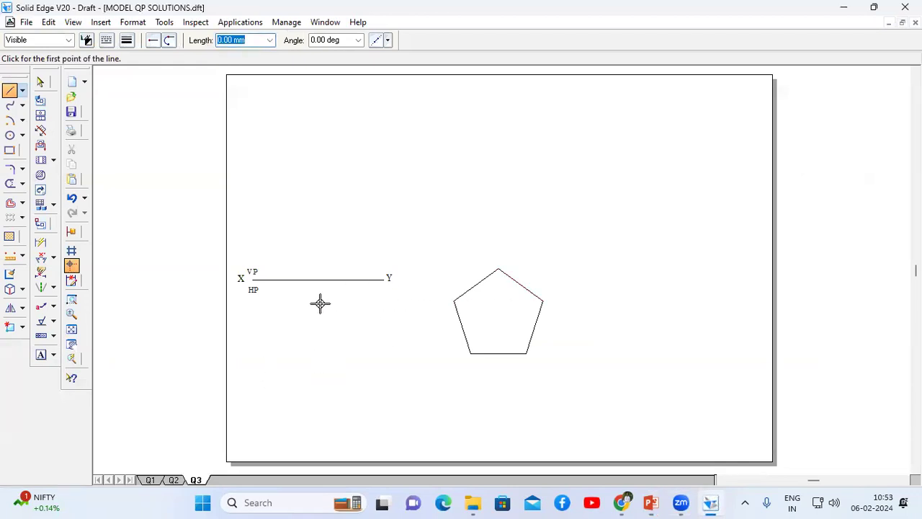
pyautogui.click(364, 279)
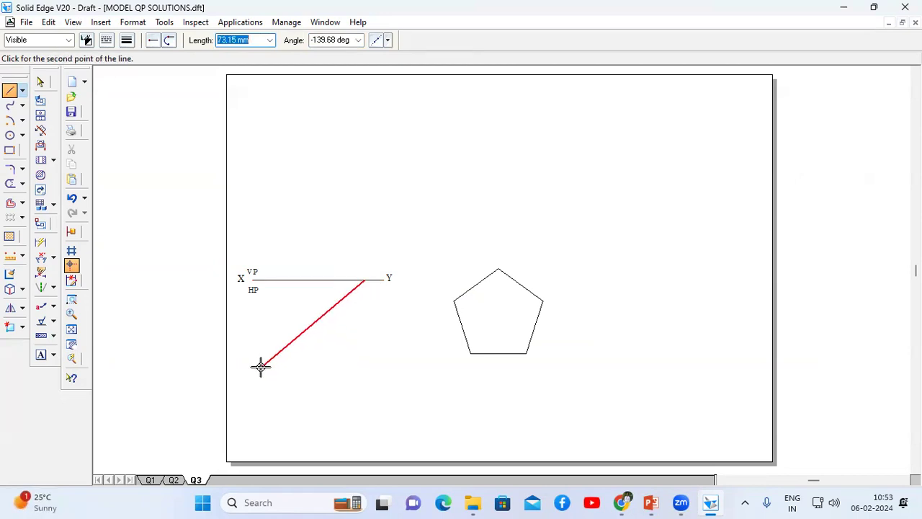
pyautogui.click(255, 363)
pyautogui.press('Escape')
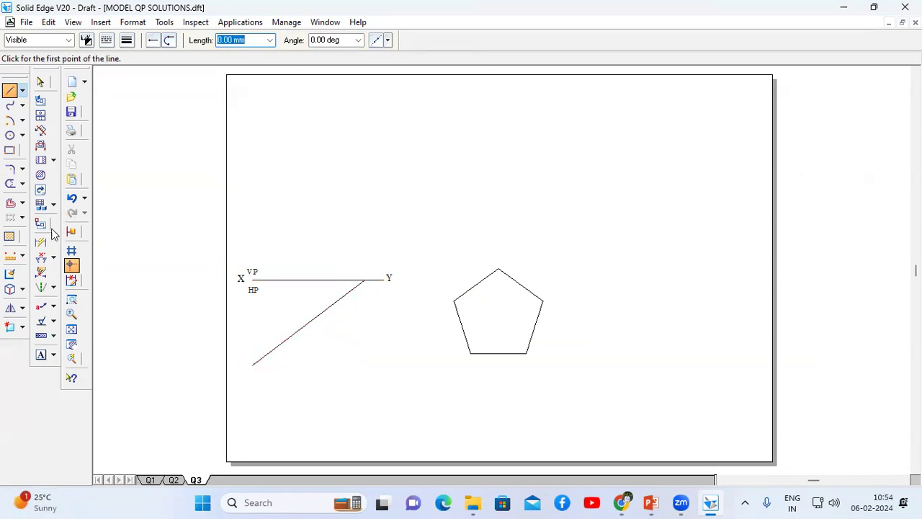
# Step: Dimension the angle between the inclined line and the XY line and set it to 45 degrees
pyautogui.click(54, 257)
pyautogui.click(90, 277)
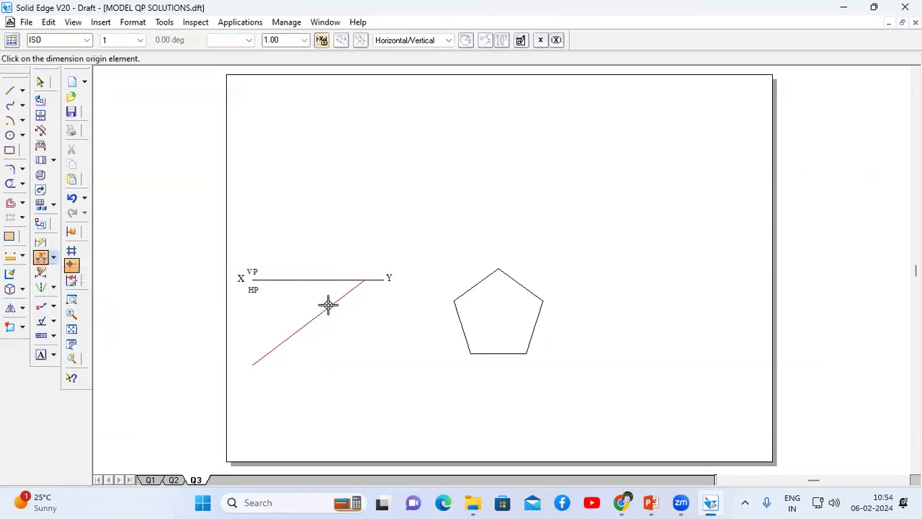
pyautogui.click(329, 308)
pyautogui.click(328, 280)
pyautogui.click(325, 290)
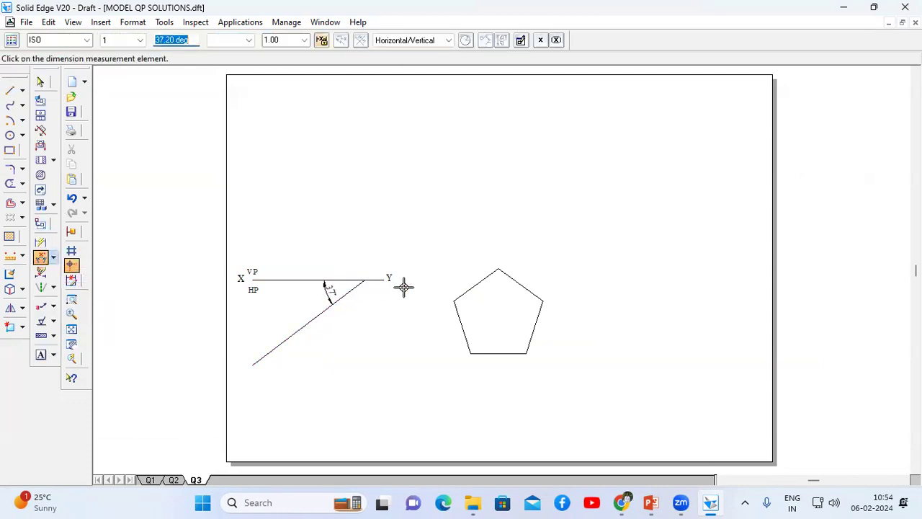
pyautogui.write('45')
pyautogui.press('Return')
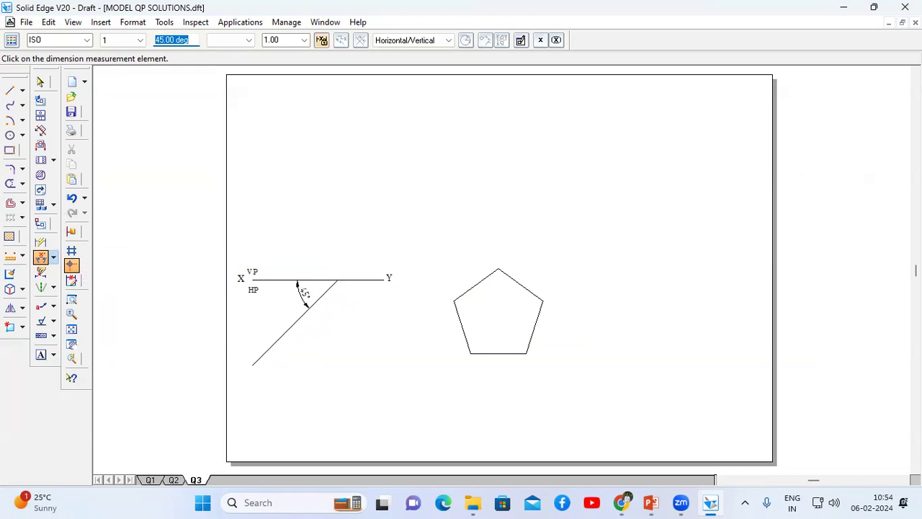
# Step: Move the whole pentagon by its lower-left corner onto the 45-degree line
pyautogui.click(40, 82)
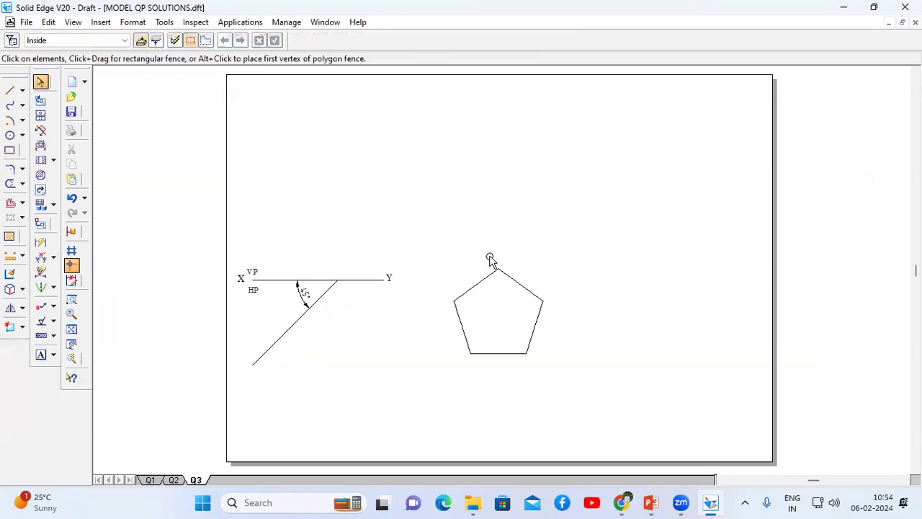
pyautogui.moveTo(445, 238); pyautogui.dragTo(572, 391)
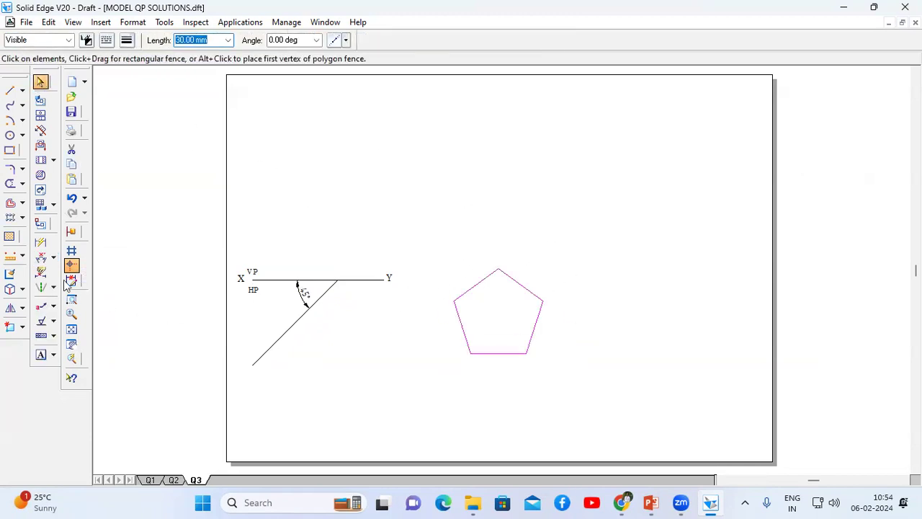
pyautogui.click(23, 309)
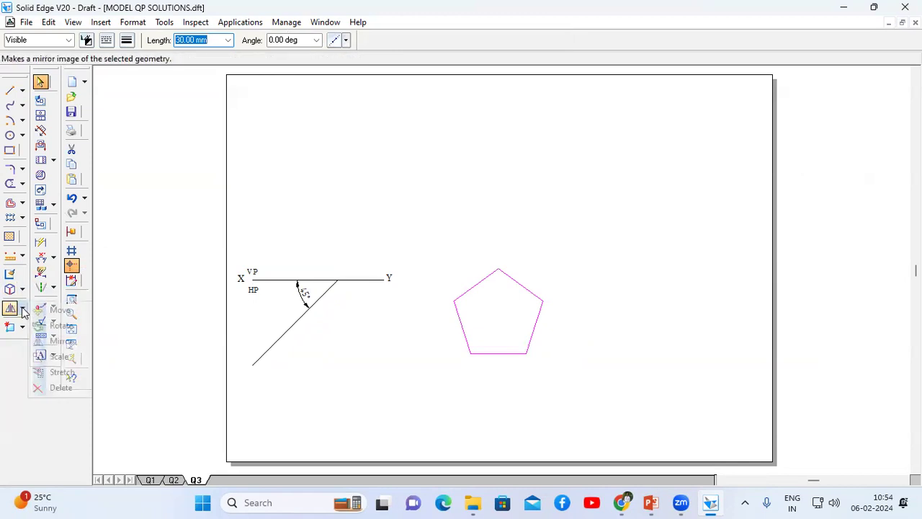
pyautogui.click(59, 311)
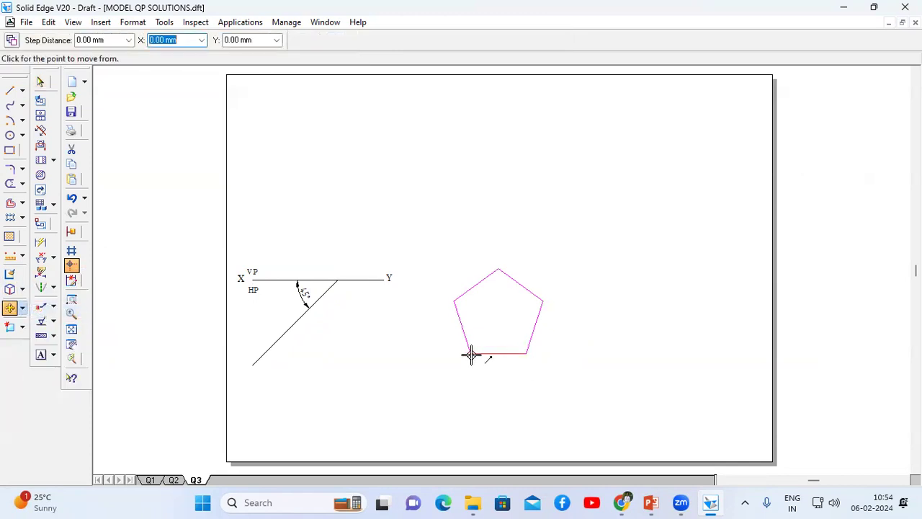
pyautogui.click(469, 354)
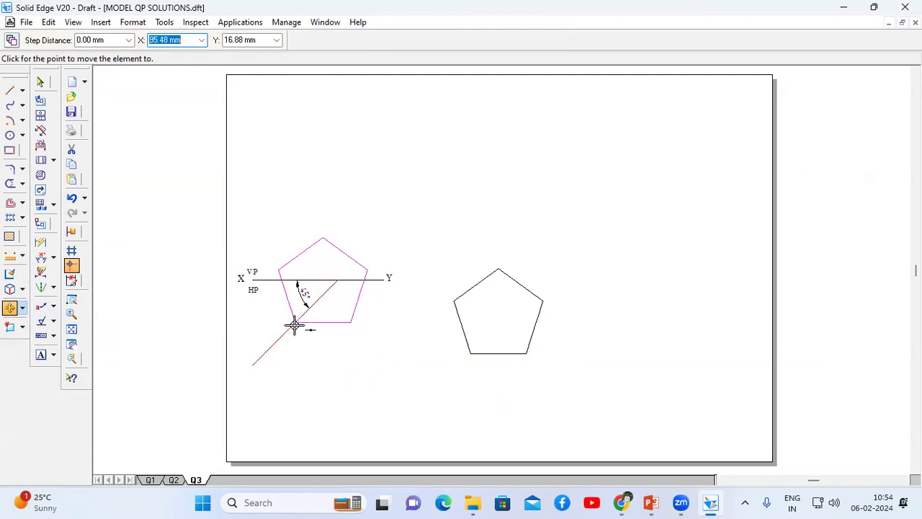
pyautogui.click(294, 326)
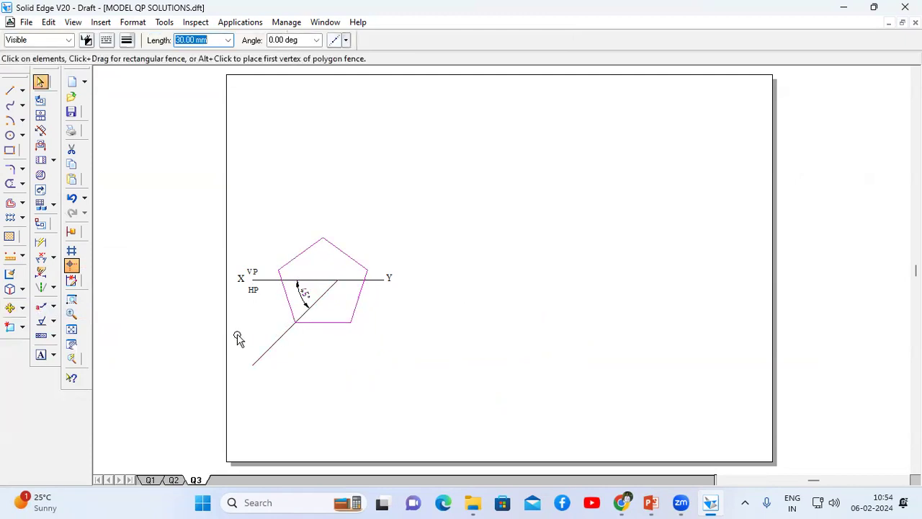
# Step: Rotate the pentagon about its corner on the inclined line until its base edge lies along that line below XY
pyautogui.click(22, 309)
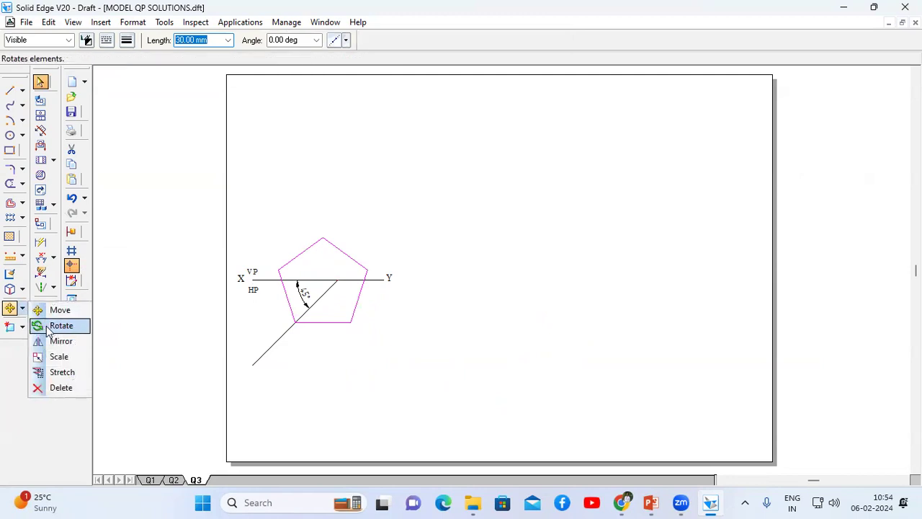
pyautogui.click(37, 325)
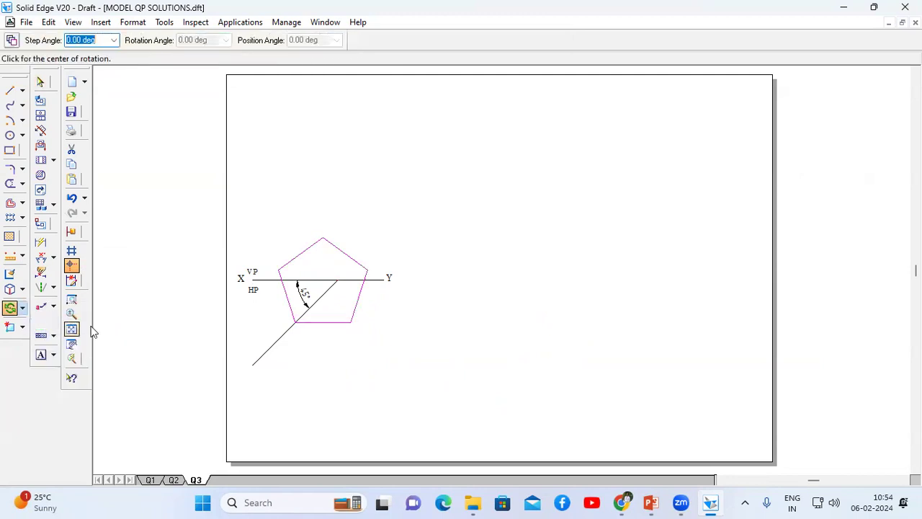
pyautogui.click(295, 322)
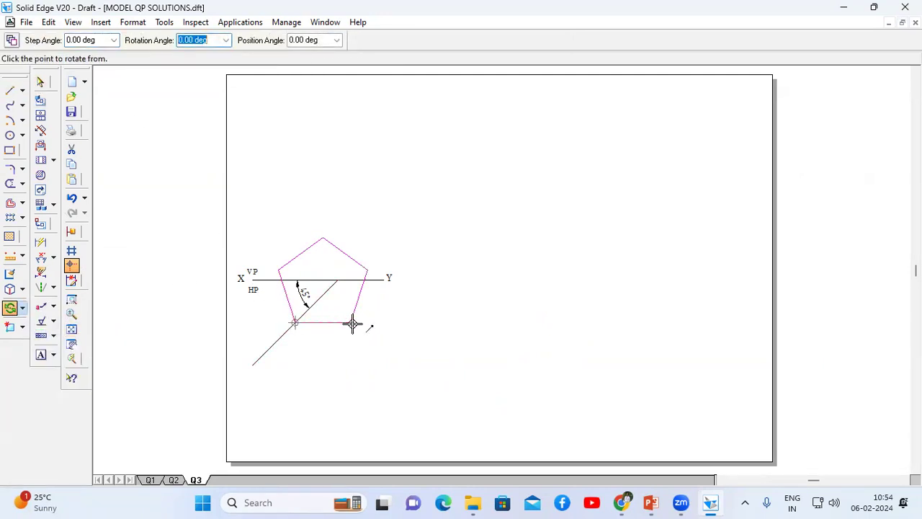
pyautogui.click(350, 324)
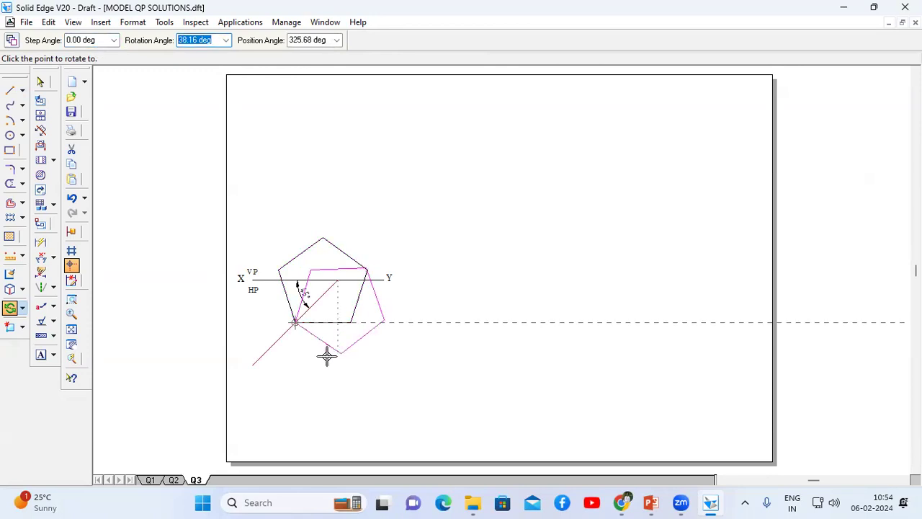
pyautogui.click(264, 355)
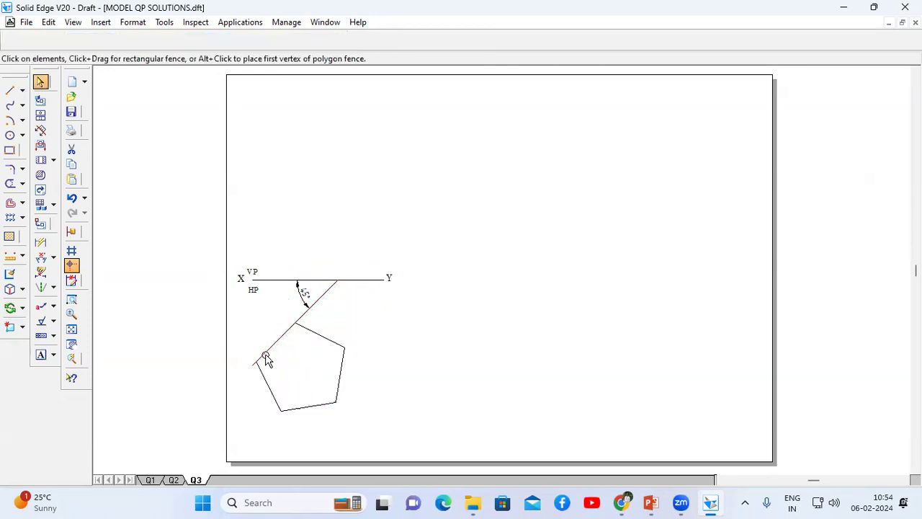
pyautogui.click(453, 315)
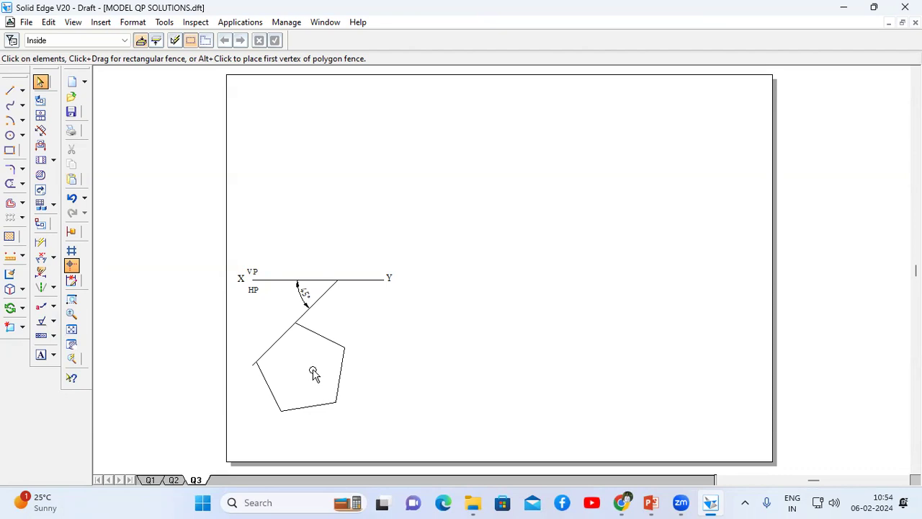
# Step: Locate the pentagon's centre with lines from its lowest corner and its rightmost corner to the midpoints of their opposite edges
pyautogui.click(9, 91)
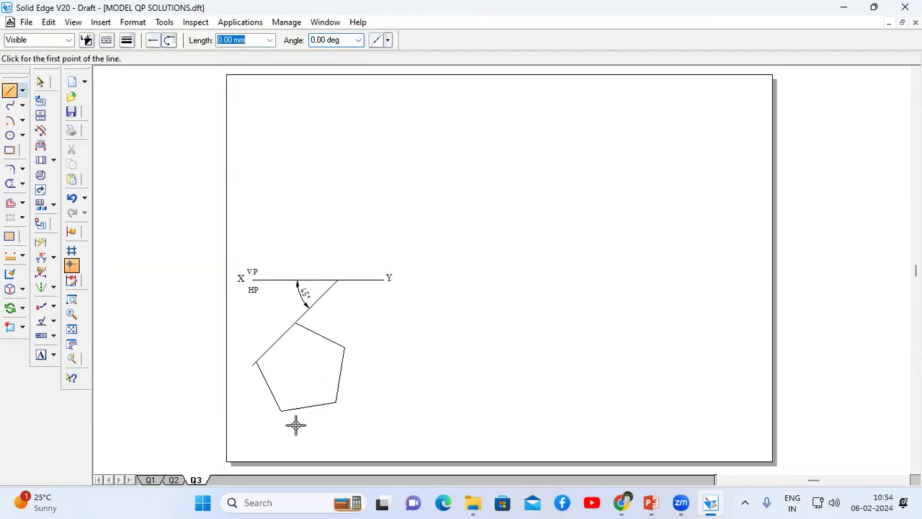
pyautogui.click(280, 411)
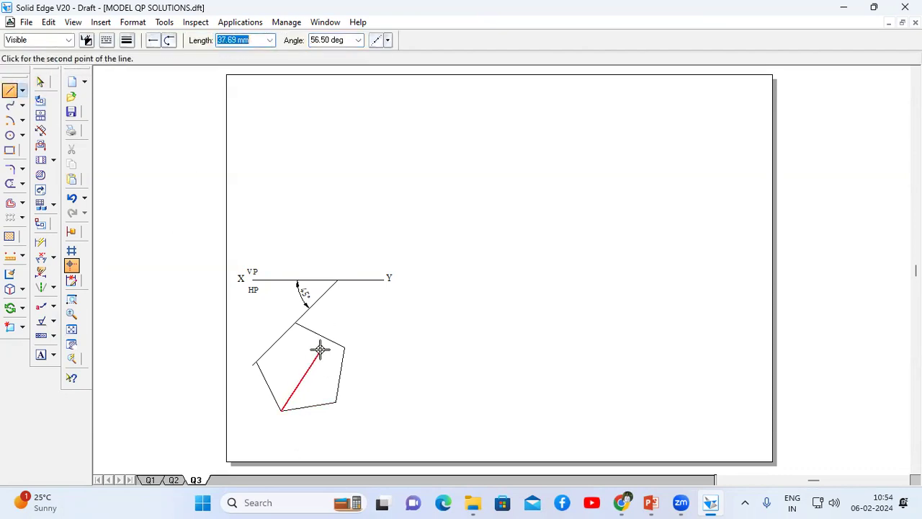
pyautogui.click(319, 335)
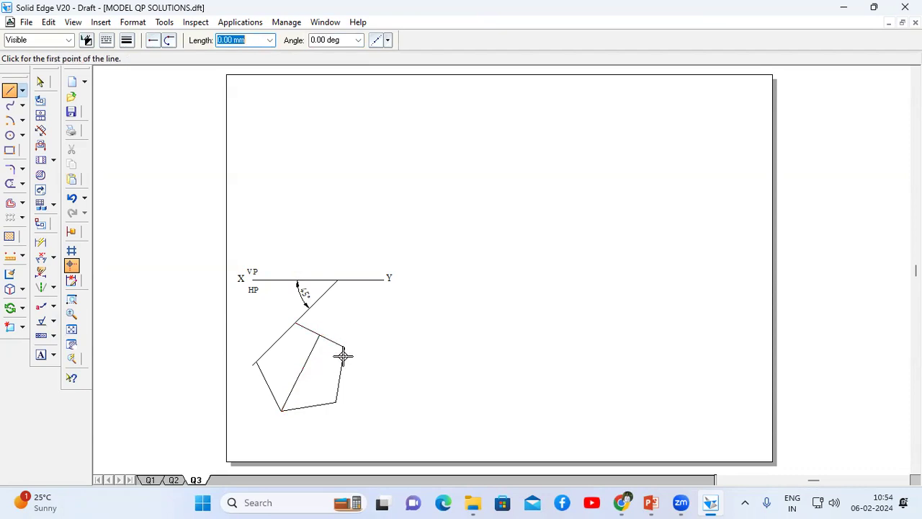
pyautogui.click(336, 403)
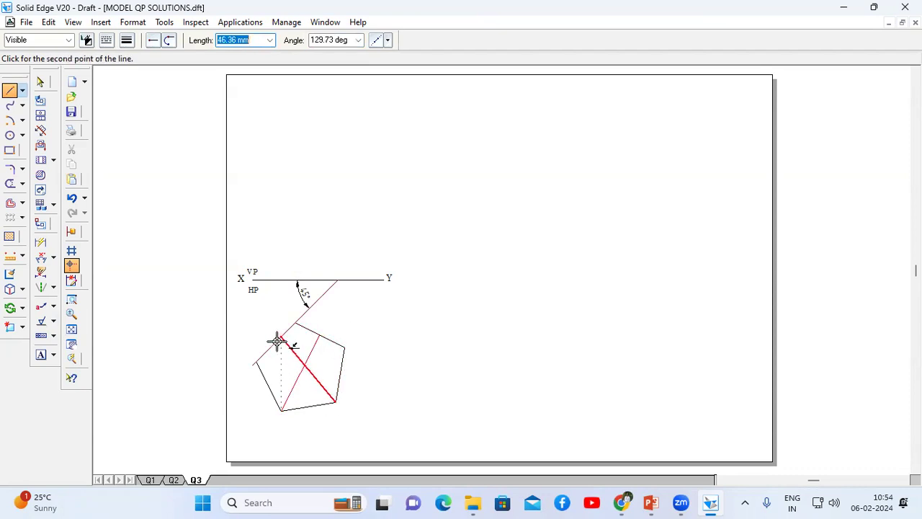
pyautogui.rightClick(381, 367)
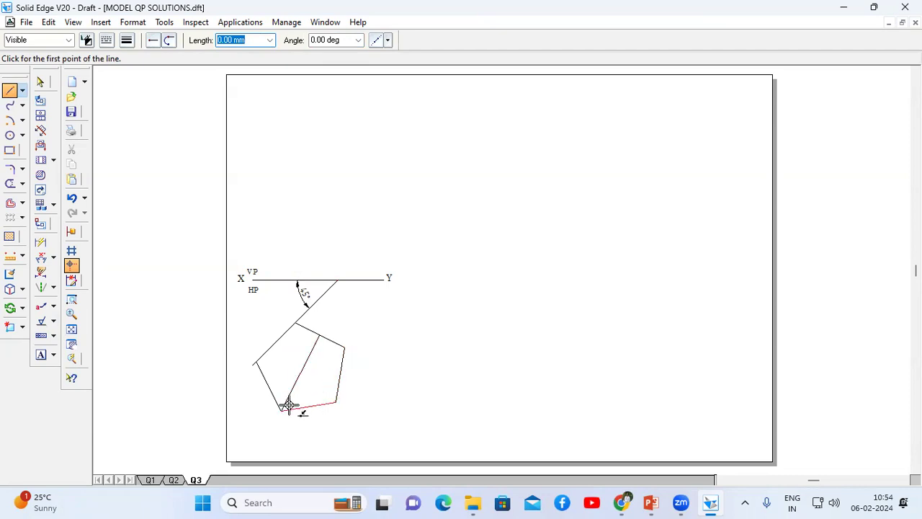
pyautogui.click(344, 349)
pyautogui.click(269, 384)
pyautogui.rightClick(400, 364)
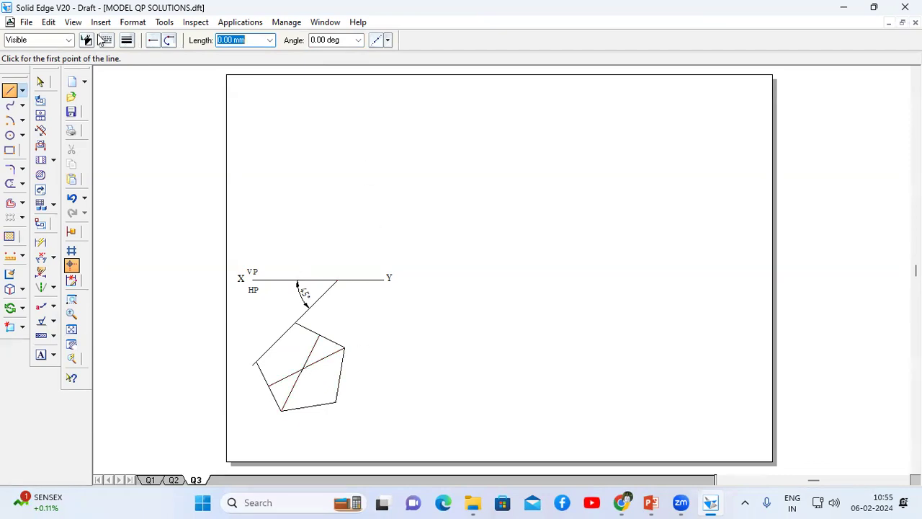
# Step: Label the pentagon's upper-left corner a(a1) and its lowest corner b(b1) in the top view
pyautogui.click(41, 355)
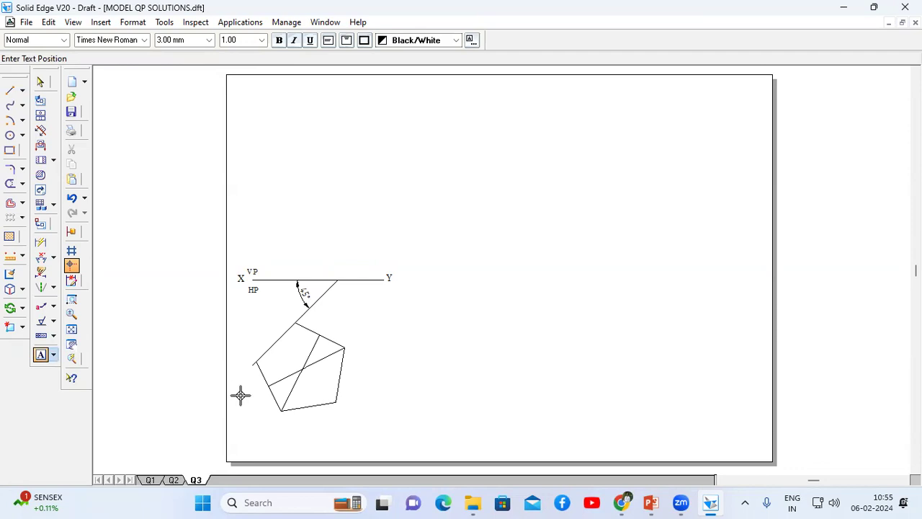
pyautogui.moveTo(241, 353); pyautogui.dragTo(273, 362)
pyautogui.write('1')
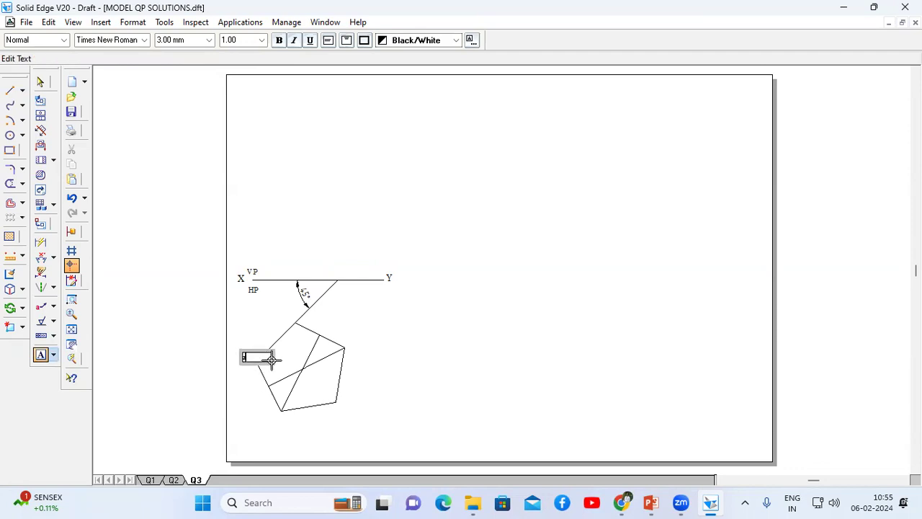
pyautogui.write('(a1')
pyautogui.click(273, 416)
pyautogui.click(305, 431)
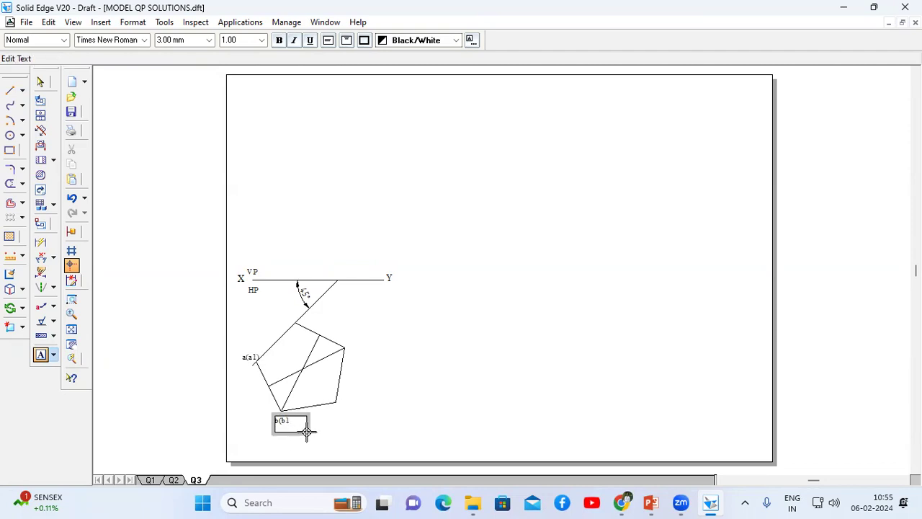
# Step: Label the pentagon's remaining corners c(c1), d(d1) and e(e1) counter-clockwise, ending with e(e1) at the corner on the 45-degree line
pyautogui.click(342, 408)
pyautogui.click(373, 420)
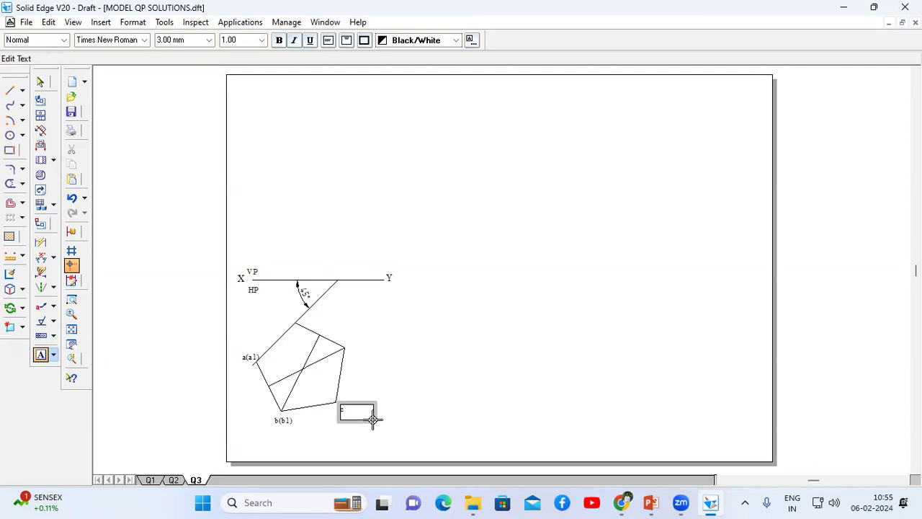
pyautogui.write('c(c1')
pyautogui.click(346, 337)
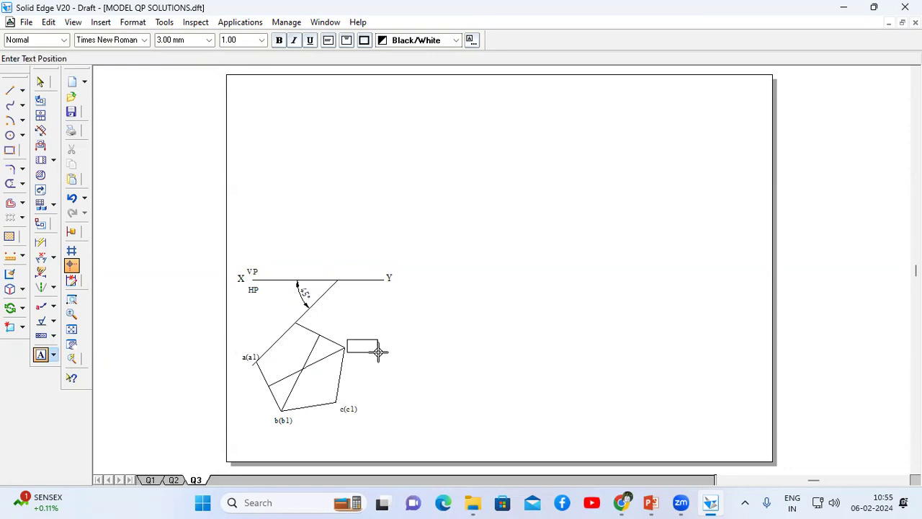
pyautogui.click(378, 351)
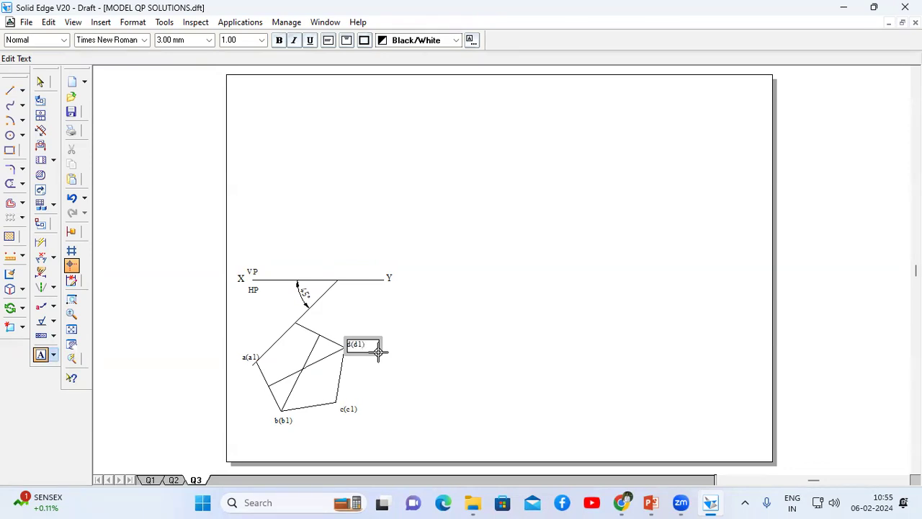
pyautogui.click(290, 310)
pyautogui.click(323, 319)
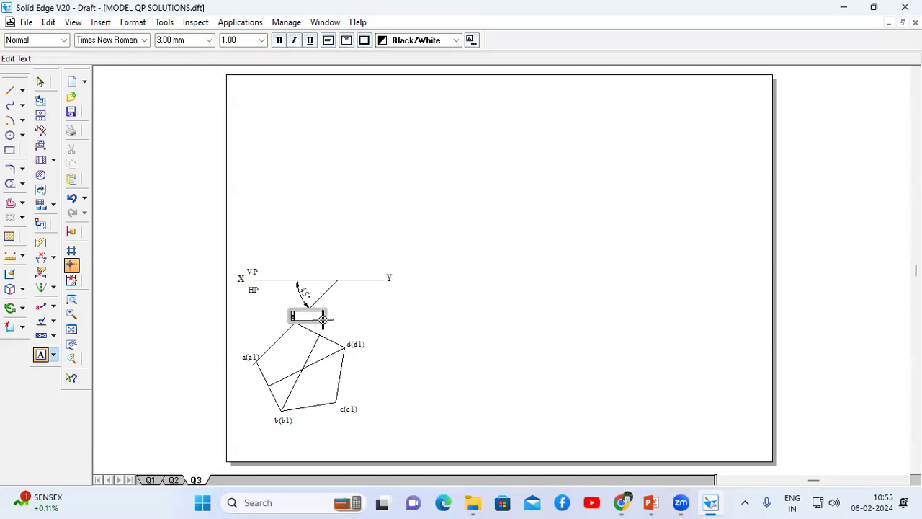
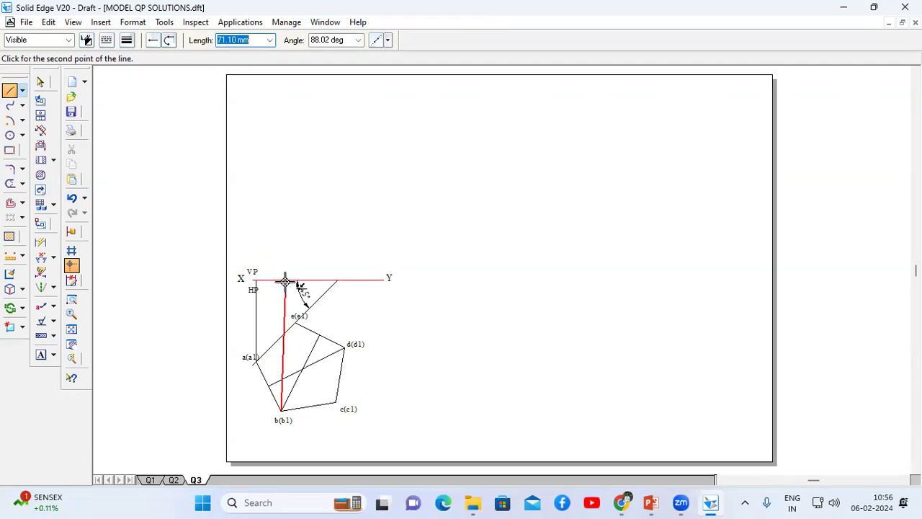
# Step: Draw vertical projectors from corners b, c and d up to XY, trimming the part of c's projector above XY
pyautogui.click(282, 281)
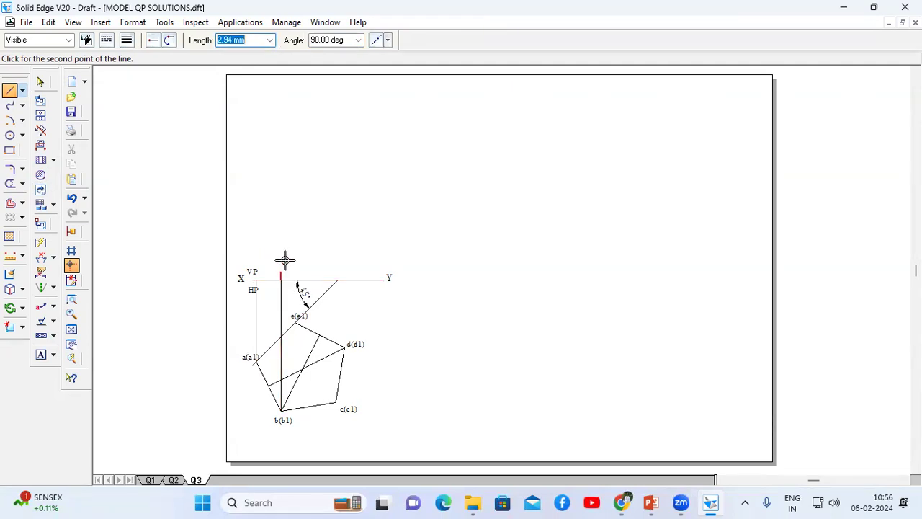
pyautogui.click(336, 399)
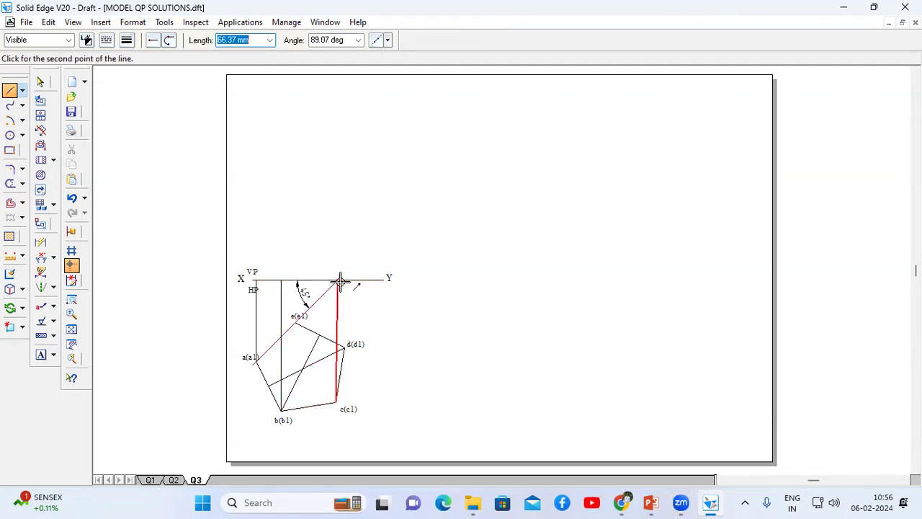
pyautogui.click(339, 236)
pyautogui.click(9, 183)
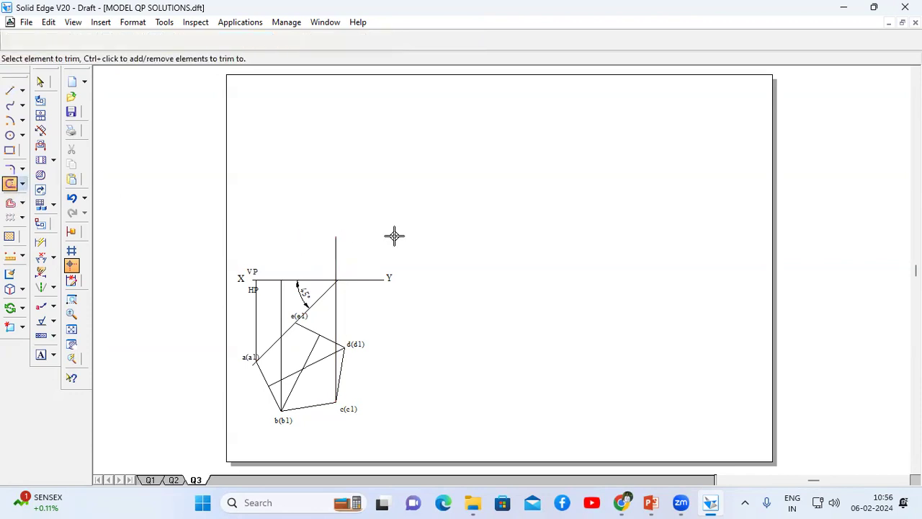
pyautogui.click(335, 249)
pyautogui.click(10, 90)
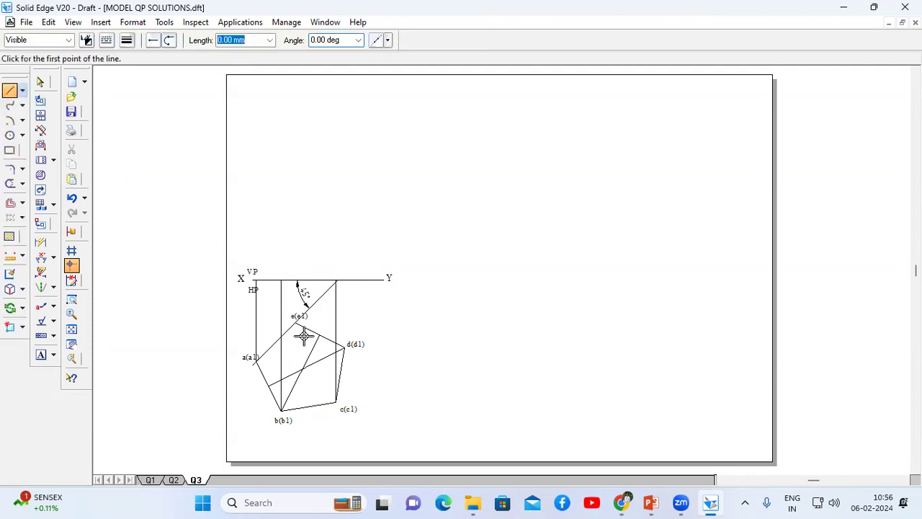
pyautogui.click(345, 349)
pyautogui.click(344, 279)
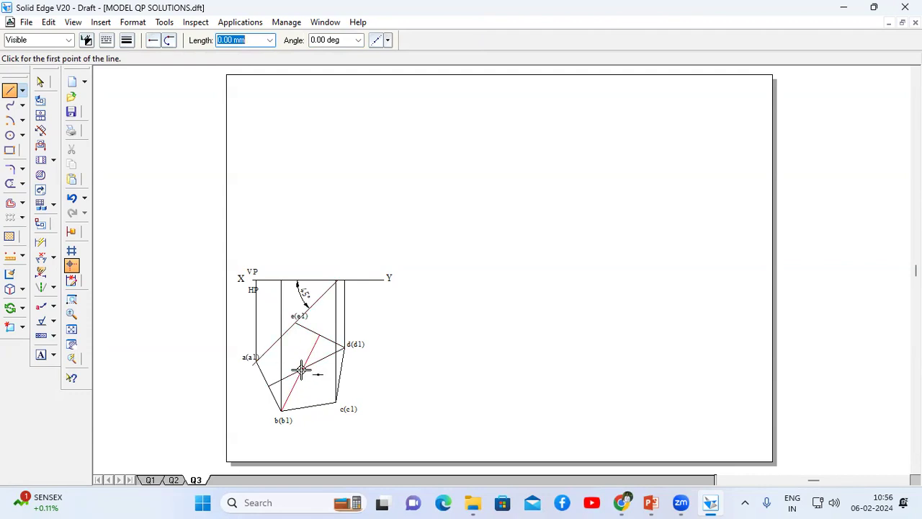
# Step: Draw a vertical projector from the pentagon's centre, where the two construction lines cross, up to the XY line
pyautogui.click(301, 370)
pyautogui.rightClick(458, 285)
pyautogui.click(72, 299)
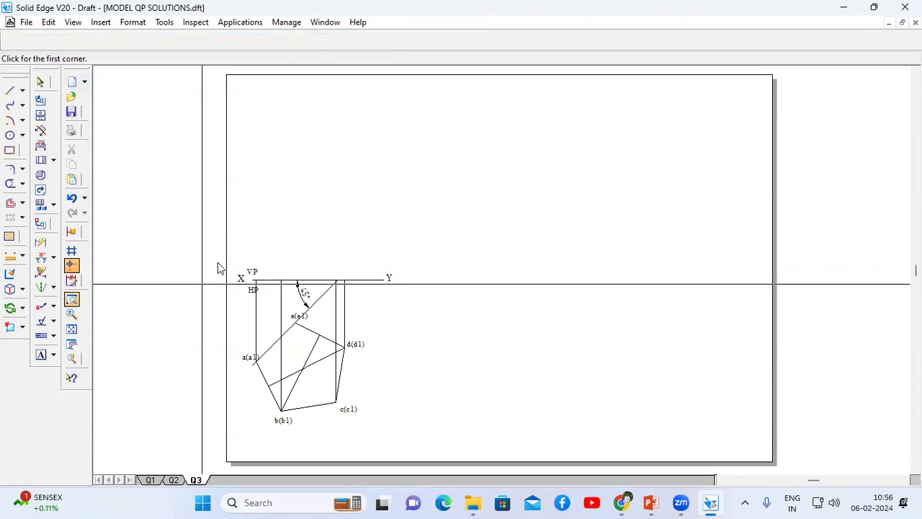
pyautogui.moveTo(245, 244); pyautogui.dragTo(426, 438)
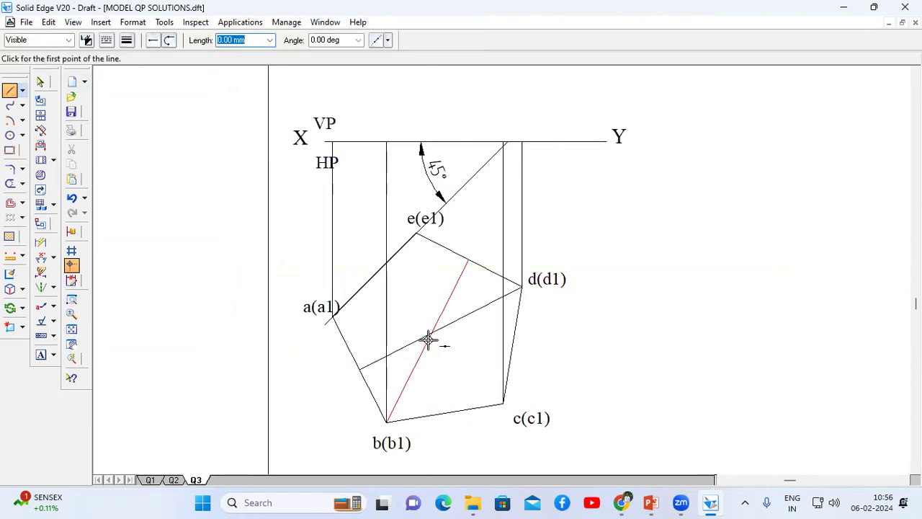
pyautogui.click(432, 333)
pyautogui.click(432, 142)
pyautogui.press('Escape')
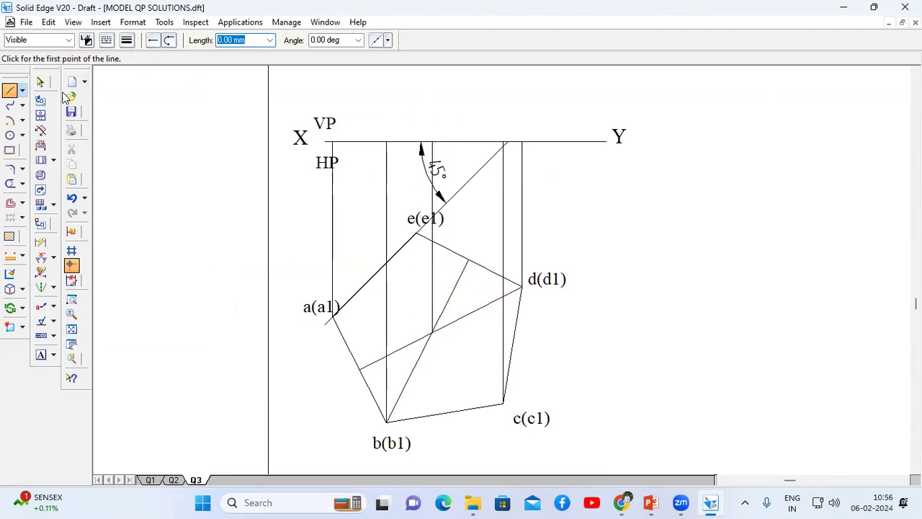
pyautogui.click(71, 328)
# Step: Check the Q3 problem statement in PowerPoint, then draw the prism's 60 mm vertical axis in chain line type from the centre projector on XY
pyautogui.click(652, 503)
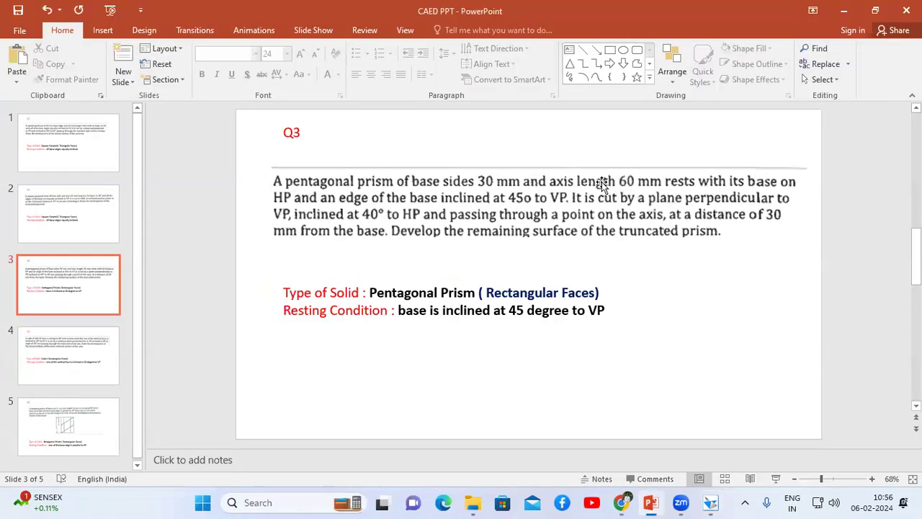
pyautogui.click(711, 502)
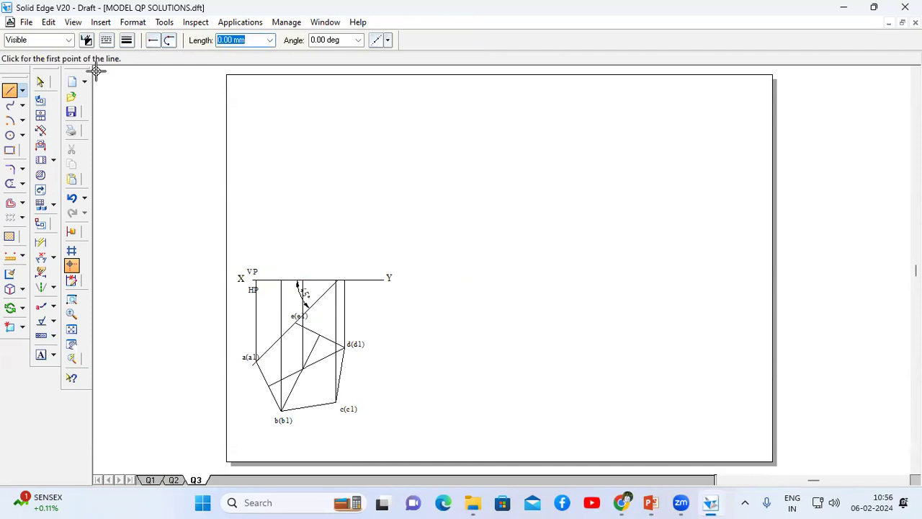
pyautogui.click(106, 40)
pyautogui.click(137, 76)
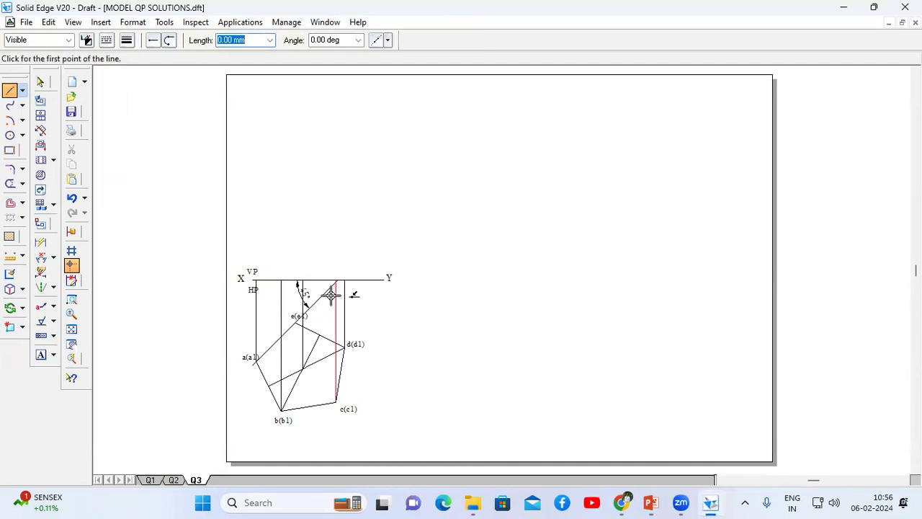
pyautogui.click(651, 502)
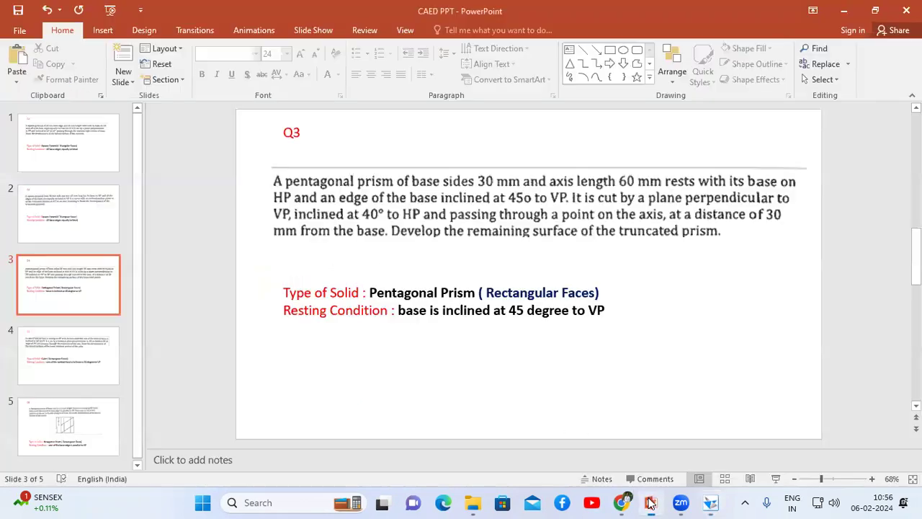
pyautogui.click(711, 502)
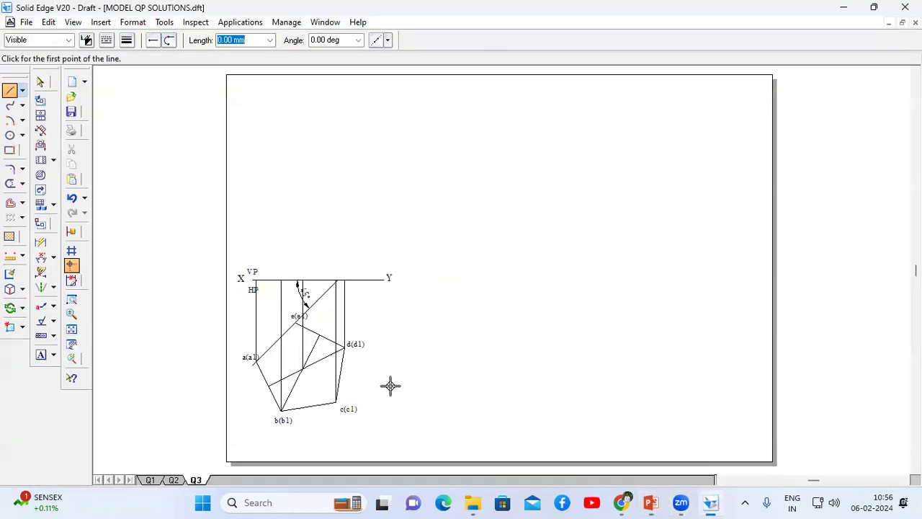
pyautogui.click(302, 280)
pyautogui.write('60')
pyautogui.press('Tab')
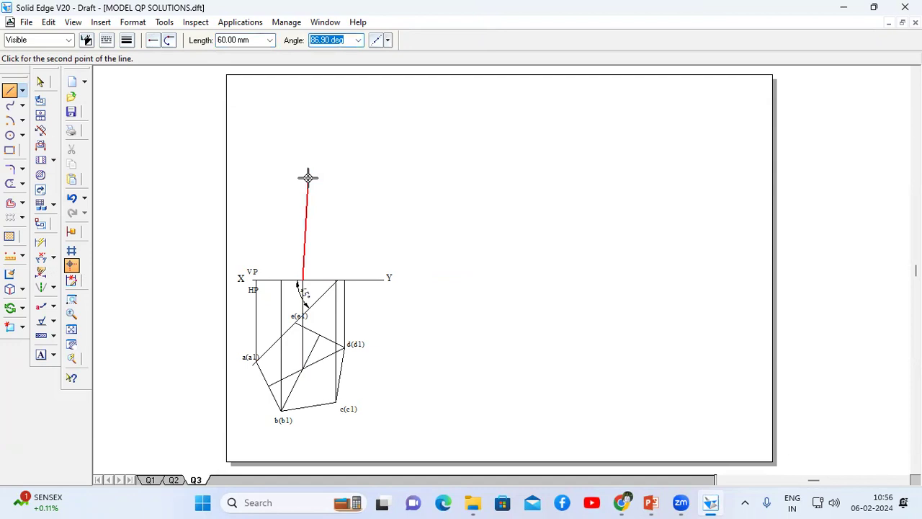
pyautogui.click(303, 178)
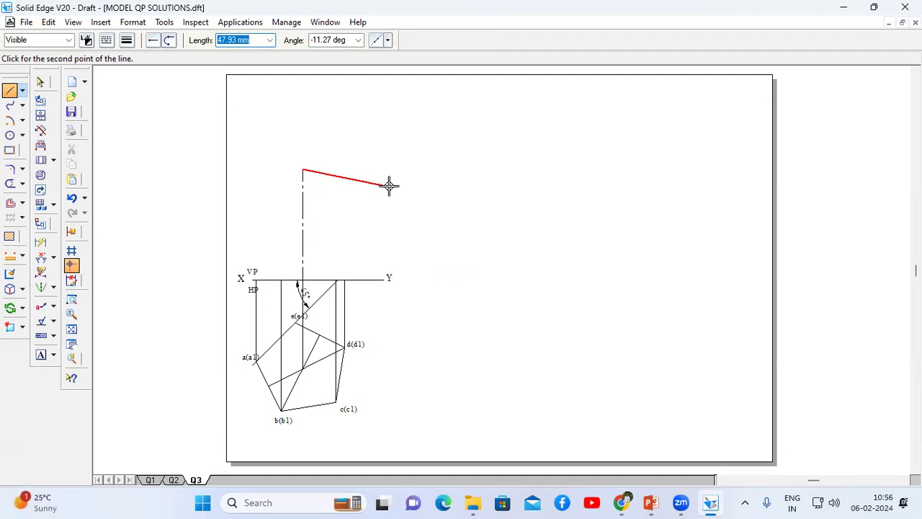
# Step: Draw the front view's rectangular outline in solid 0.50 mm lines, 60 mm high on XY between the projectors of a and d
pyautogui.click(127, 40)
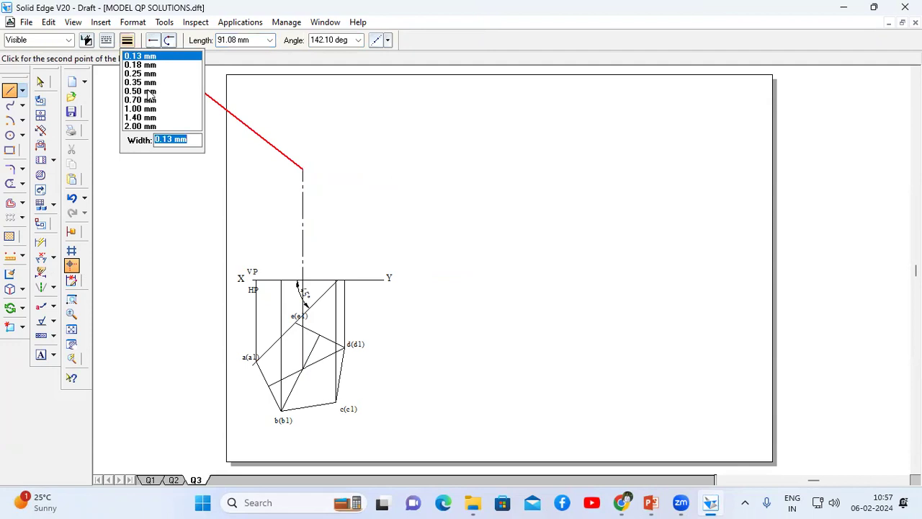
pyautogui.click(147, 92)
pyautogui.press('Escape')
pyautogui.click(106, 41)
pyautogui.click(137, 60)
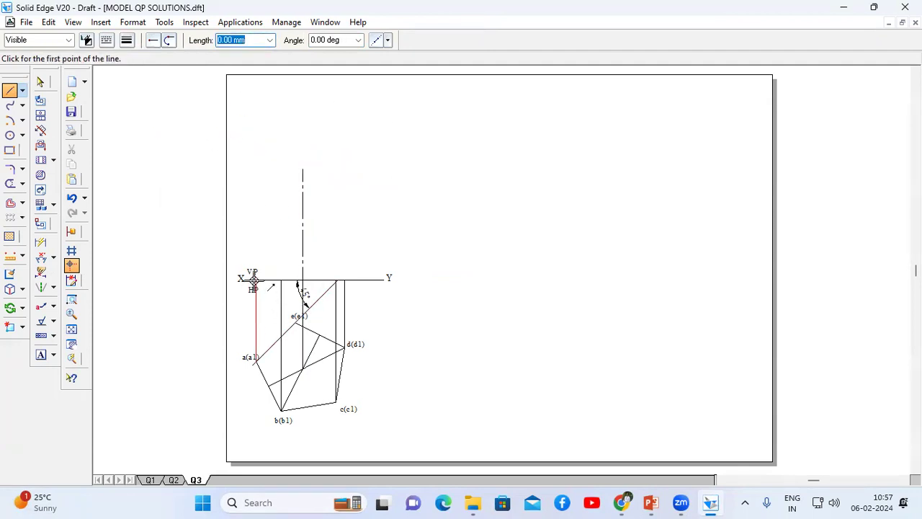
pyautogui.click(255, 279)
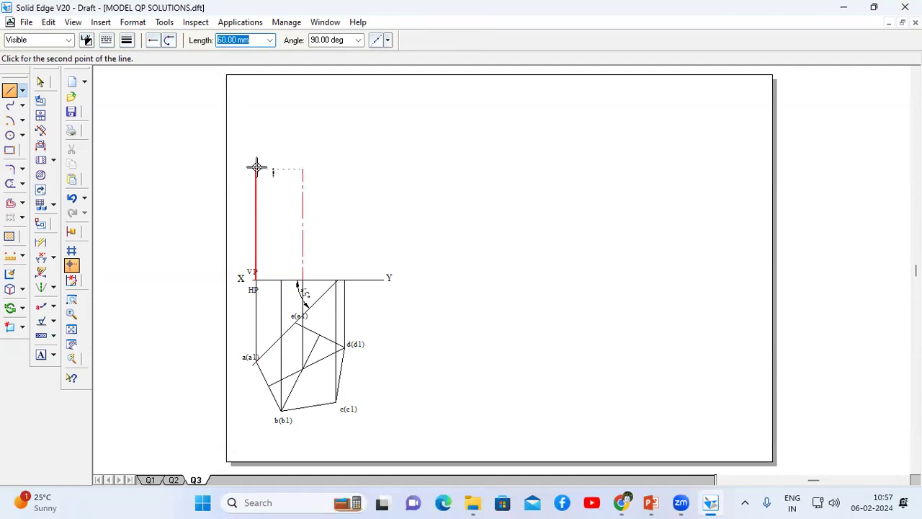
pyautogui.click(256, 169)
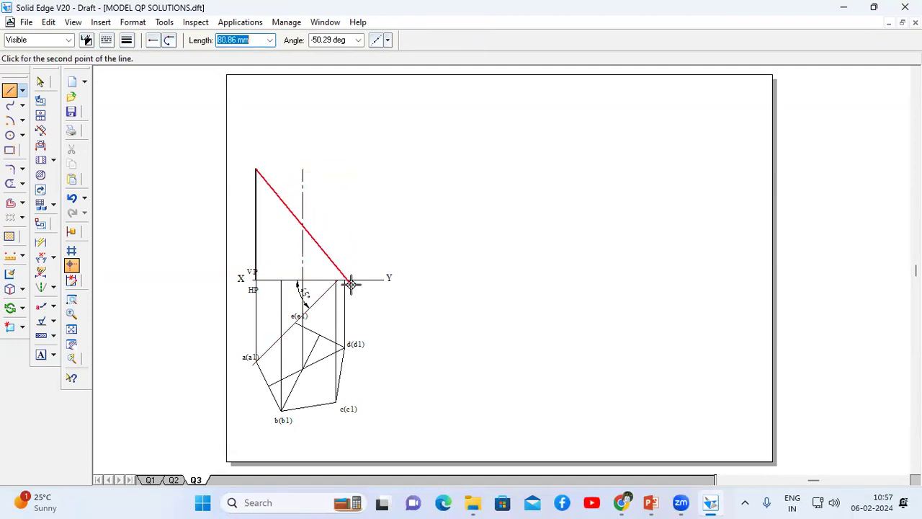
pyautogui.click(345, 170)
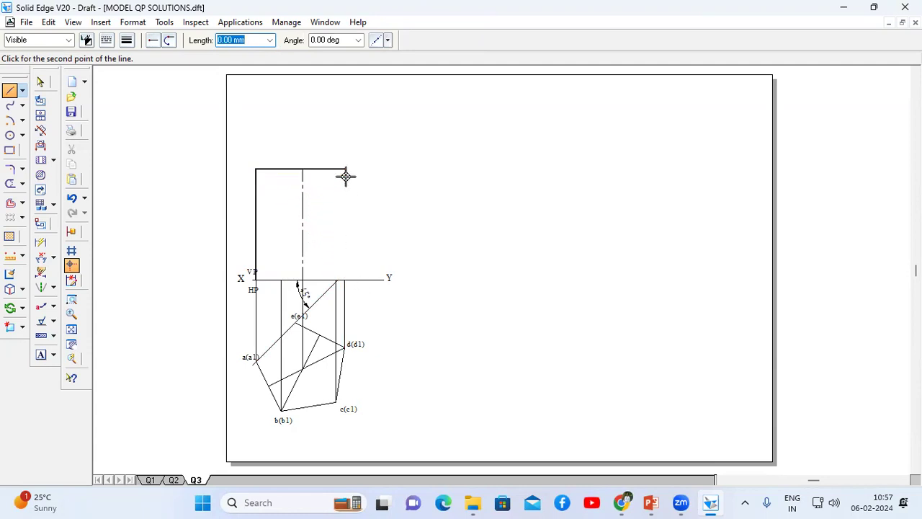
pyautogui.click(345, 280)
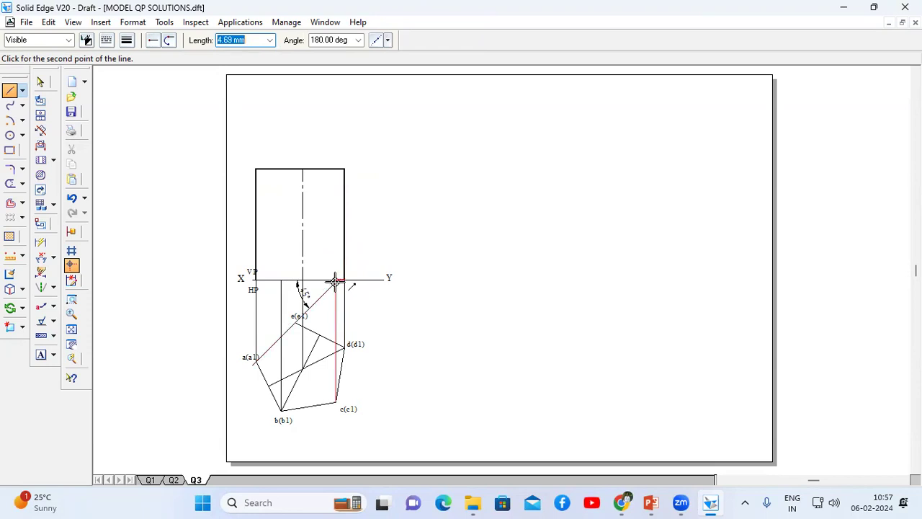
pyautogui.click(303, 279)
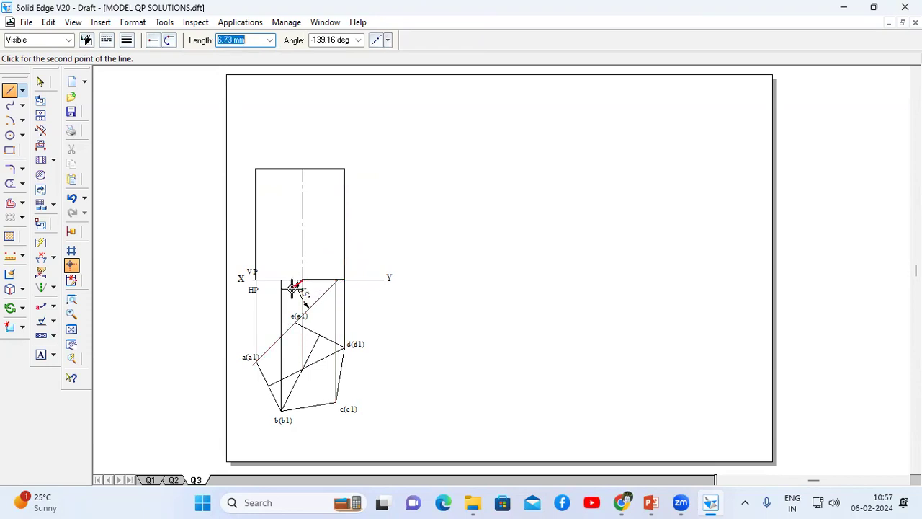
pyautogui.click(254, 280)
pyautogui.rightClick(253, 280)
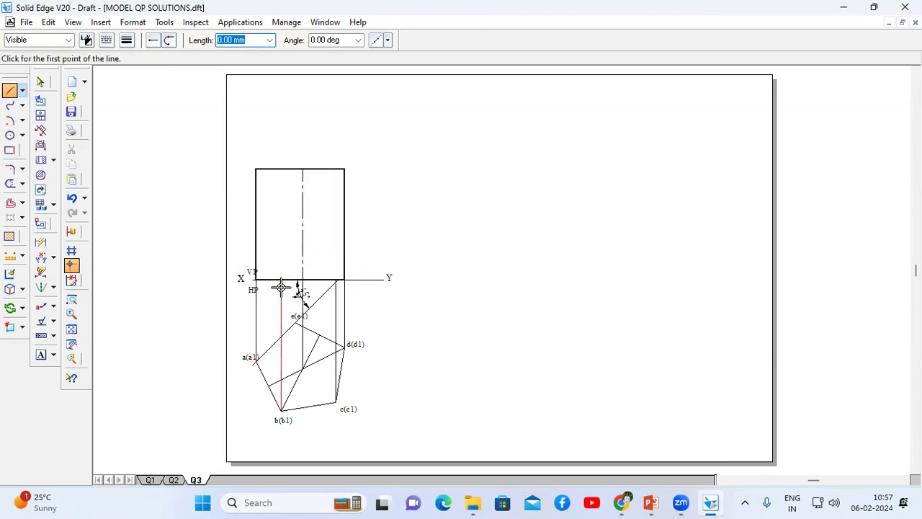
# Step: Draw the front view's vertical edges from the projectors of b and c on XY up to the top edge
pyautogui.click(280, 279)
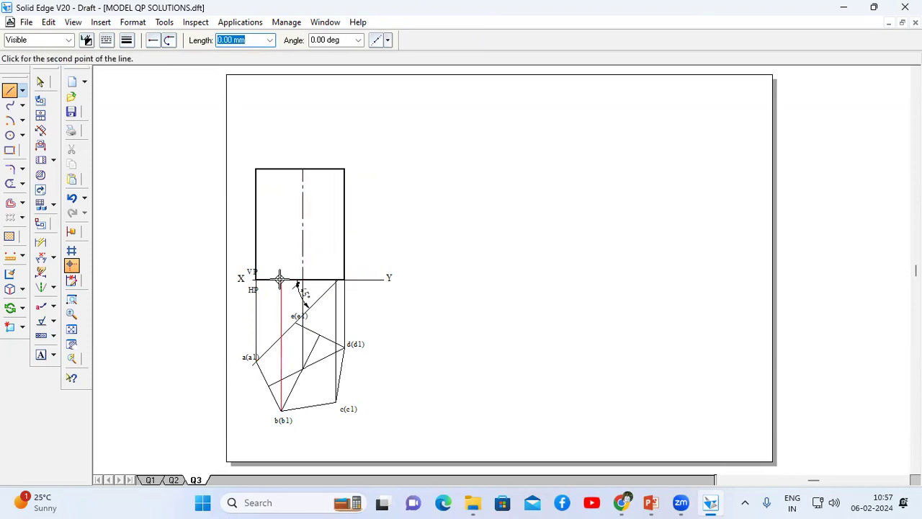
pyautogui.click(279, 168)
pyautogui.rightClick(279, 168)
pyautogui.click(336, 279)
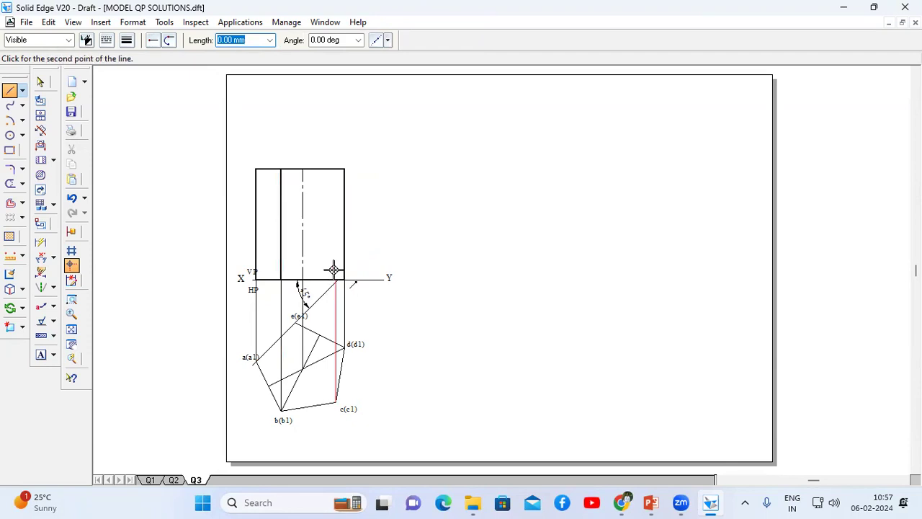
pyautogui.click(333, 168)
pyautogui.rightClick(353, 154)
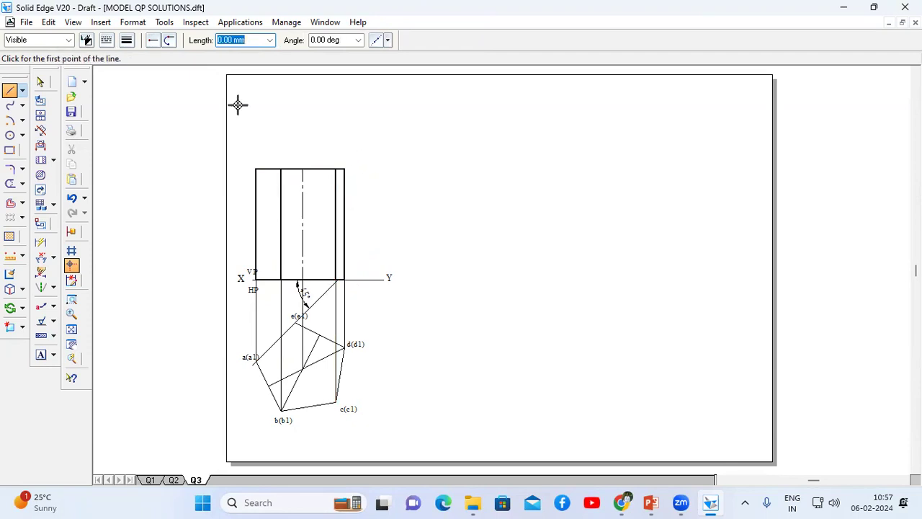
pyautogui.click(41, 82)
pyautogui.moveTo(381, 297); pyautogui.dragTo(227, 142)
pyautogui.click(9, 90)
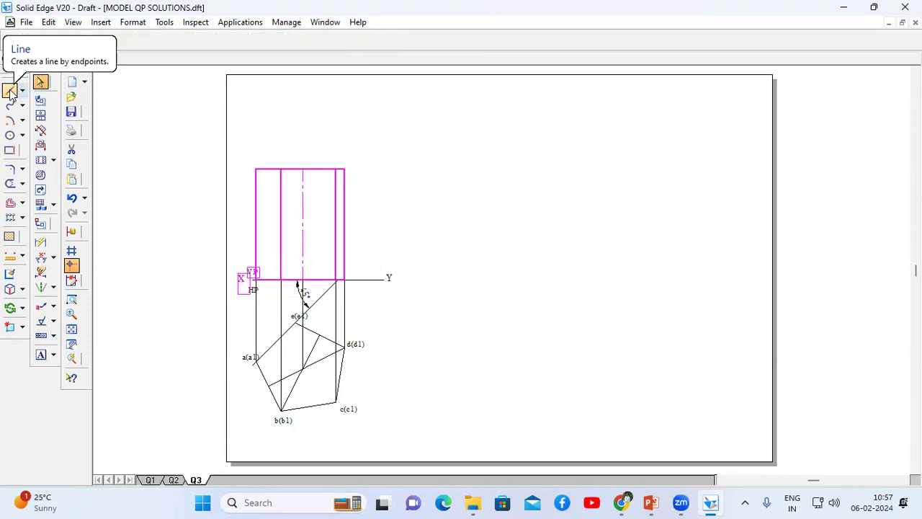
# Step: Apply a thinner line width to the front view's vertical edges above a and b
pyautogui.click(10, 90)
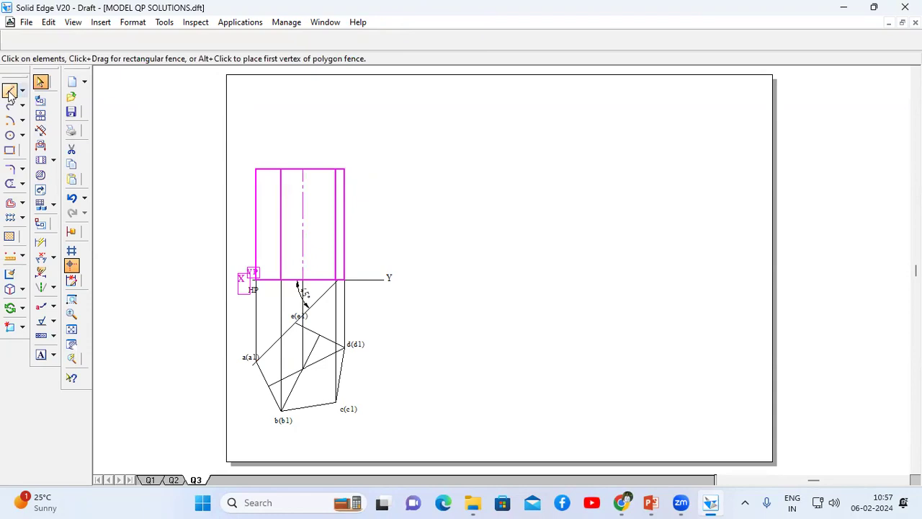
pyautogui.press('Tab')
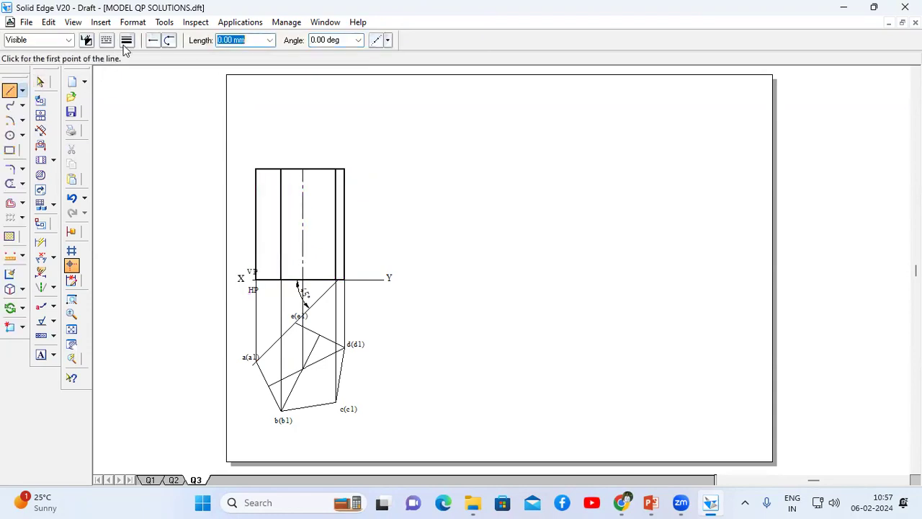
pyautogui.click(41, 84)
pyautogui.click(256, 196)
pyautogui.click(126, 40)
pyautogui.click(137, 62)
pyautogui.click(281, 204)
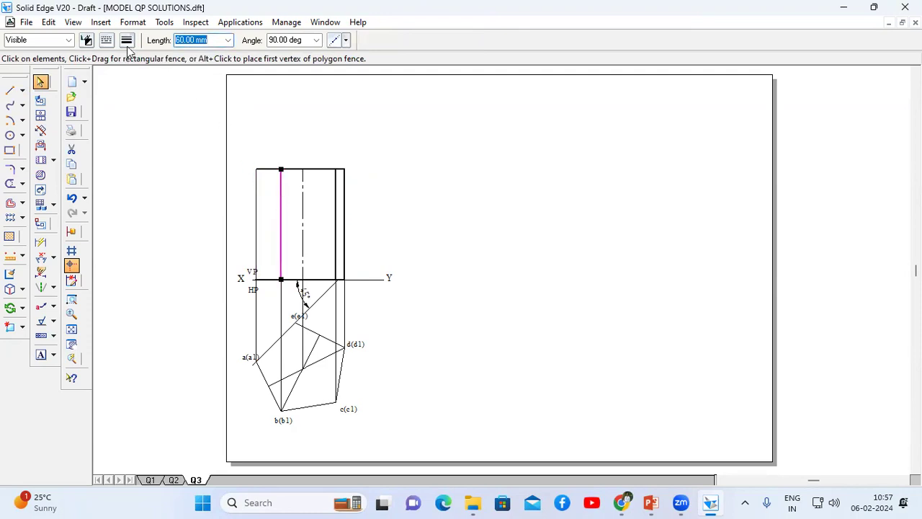
pyautogui.click(127, 41)
pyautogui.click(153, 63)
# Step: Apply the same thinner line width to the front view's top edge and its vertical edges above c and d
pyautogui.click(269, 170)
pyautogui.click(126, 41)
pyautogui.click(141, 63)
pyautogui.click(335, 216)
pyautogui.click(127, 41)
pyautogui.click(140, 56)
pyautogui.click(344, 209)
pyautogui.click(127, 41)
pyautogui.click(141, 57)
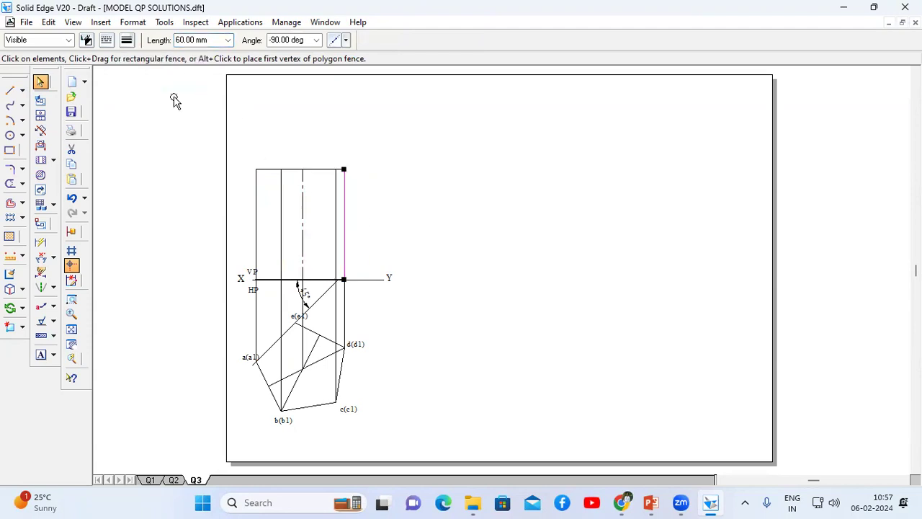
# Step: Apply the thinner line width to the front view's base lines lying on XY
pyautogui.click(270, 280)
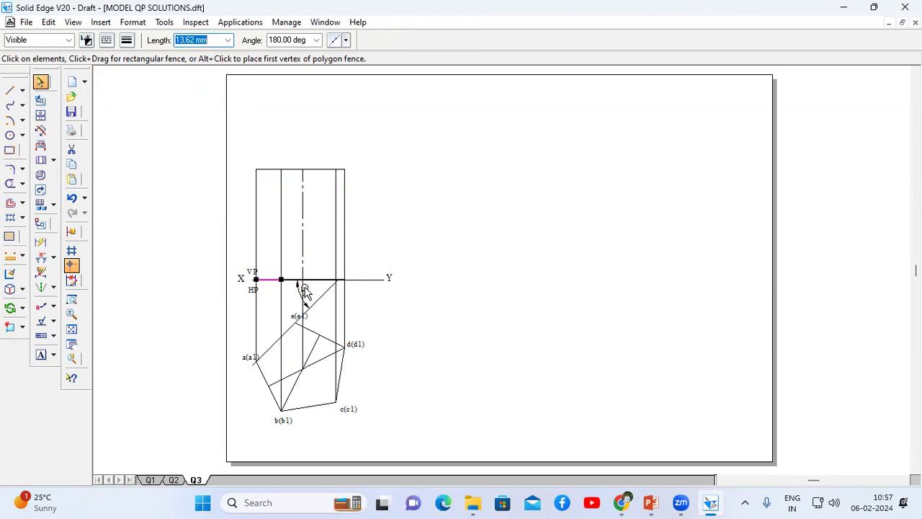
pyautogui.click(303, 281)
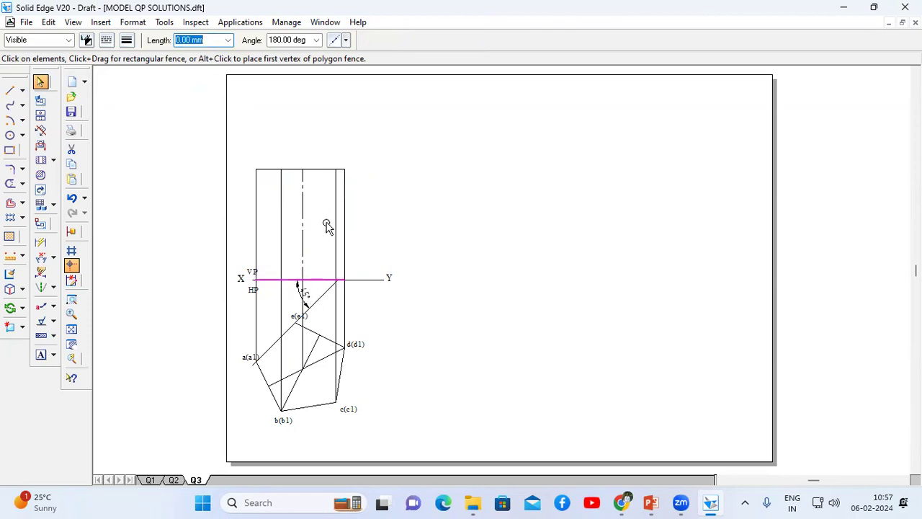
pyautogui.click(127, 41)
pyautogui.click(144, 88)
pyautogui.click(439, 228)
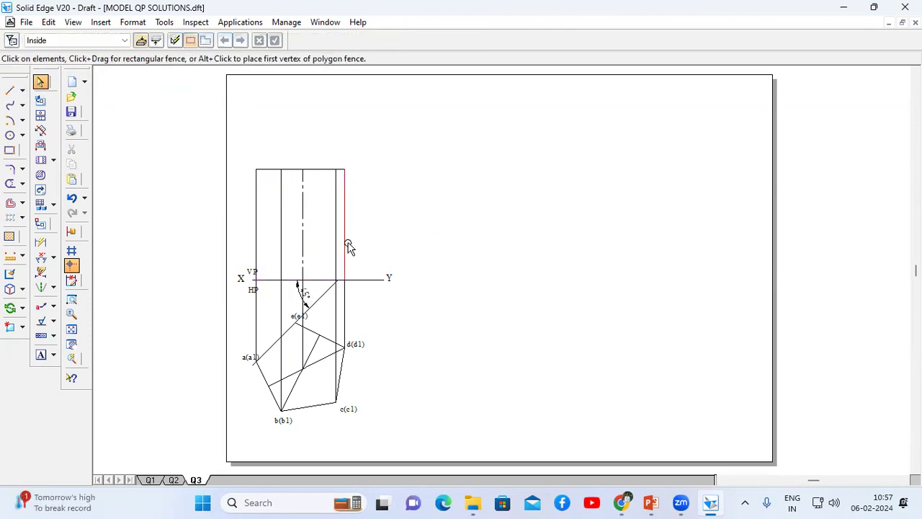
# Step: Label the front view's outer edge above a with 3 mm text, a' at its top end and a1' at its base
pyautogui.click(71, 299)
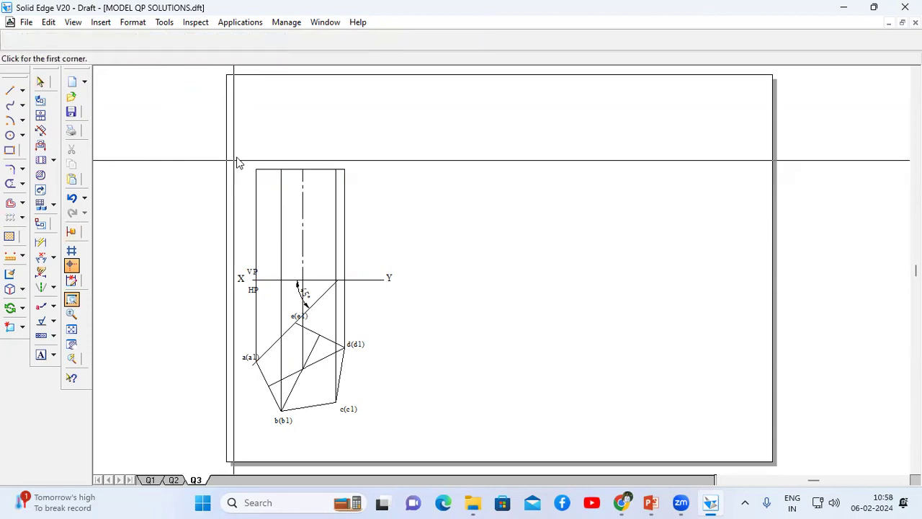
pyautogui.moveTo(236, 151)
pyautogui.mouseDown()
pyautogui.moveTo(433, 347)
pyautogui.moveTo(436, 435)
pyautogui.mouseUp()
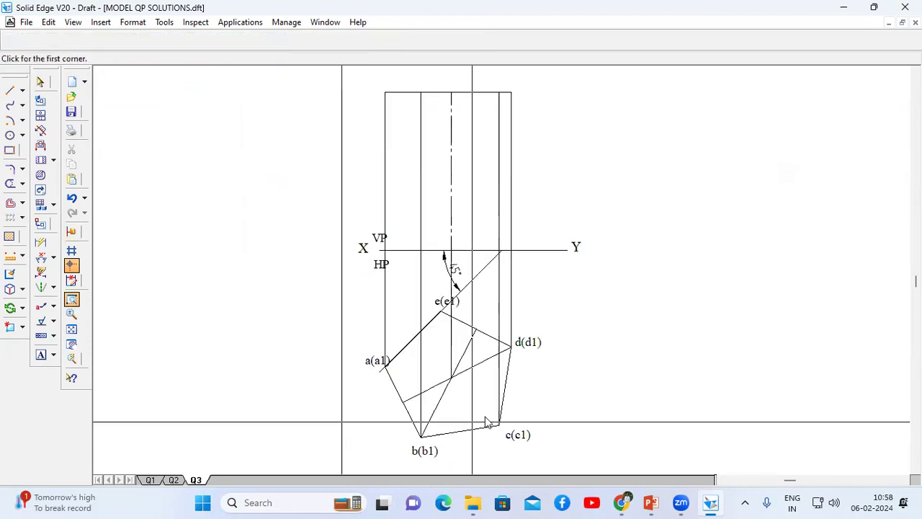
pyautogui.press('Escape')
pyautogui.click(40, 355)
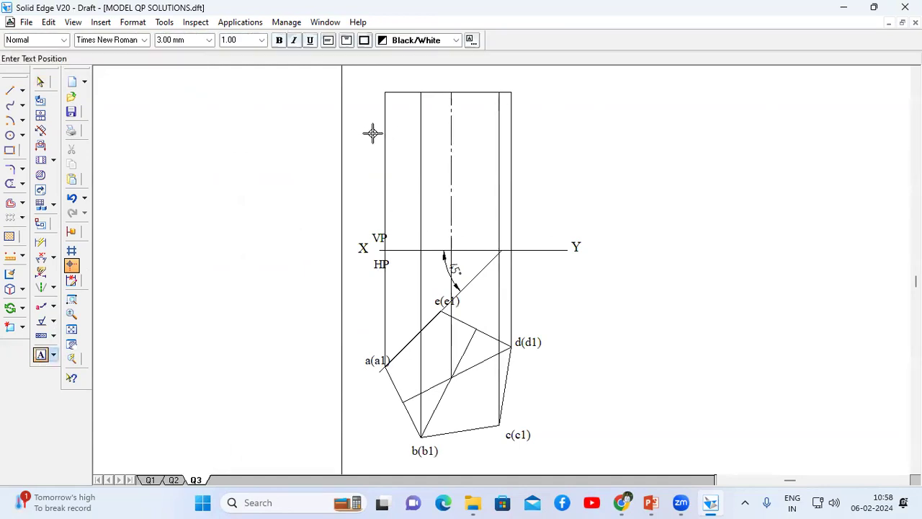
pyautogui.click(391, 89)
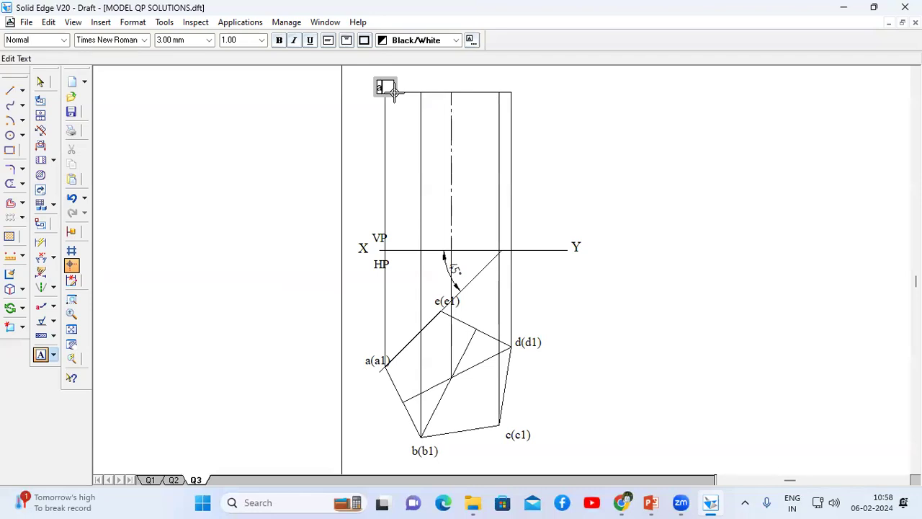
pyautogui.write("a'")
pyautogui.click(400, 250)
pyautogui.click(405, 252)
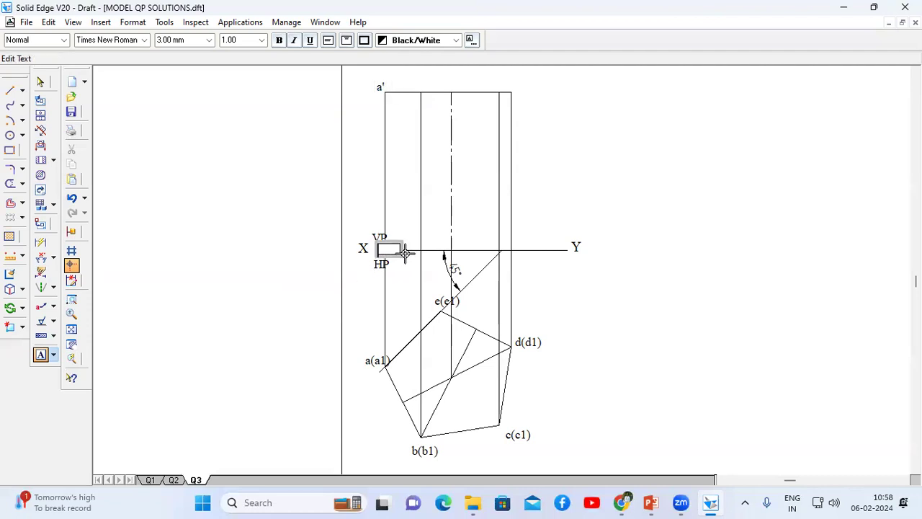
pyautogui.write("a1'")
# Step: Label the front view's edge above b as b' at the top end and b1' at the base
pyautogui.click(420, 88)
pyautogui.click(424, 90)
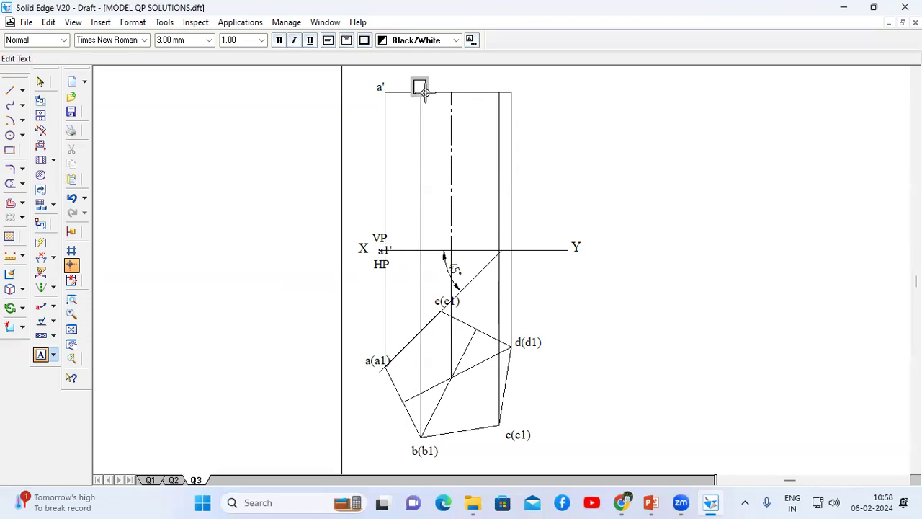
pyautogui.write("b'")
pyautogui.click(420, 249)
pyautogui.click(422, 250)
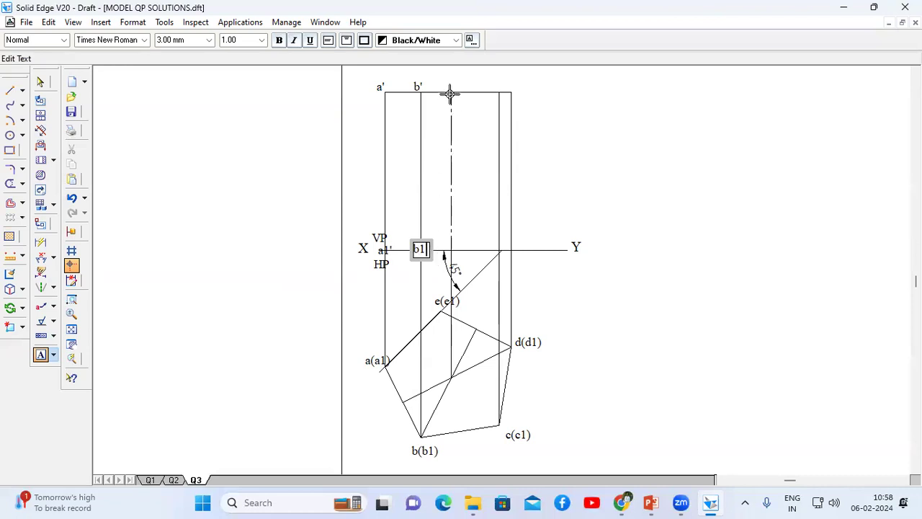
# Step: Label the front view's remaining edges c' and d' at their top ends and c1' and d1' at their bases
pyautogui.click(499, 83)
pyautogui.click(508, 86)
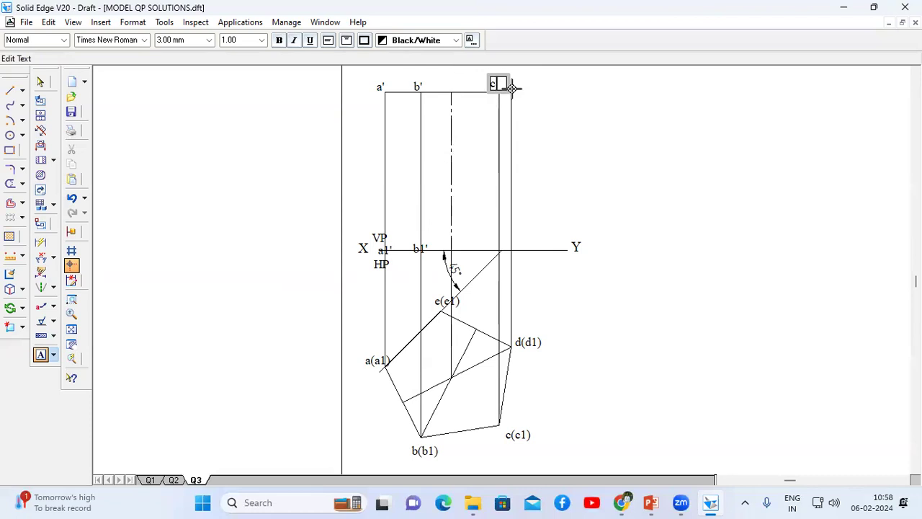
pyautogui.write("c'")
pyautogui.click(494, 250)
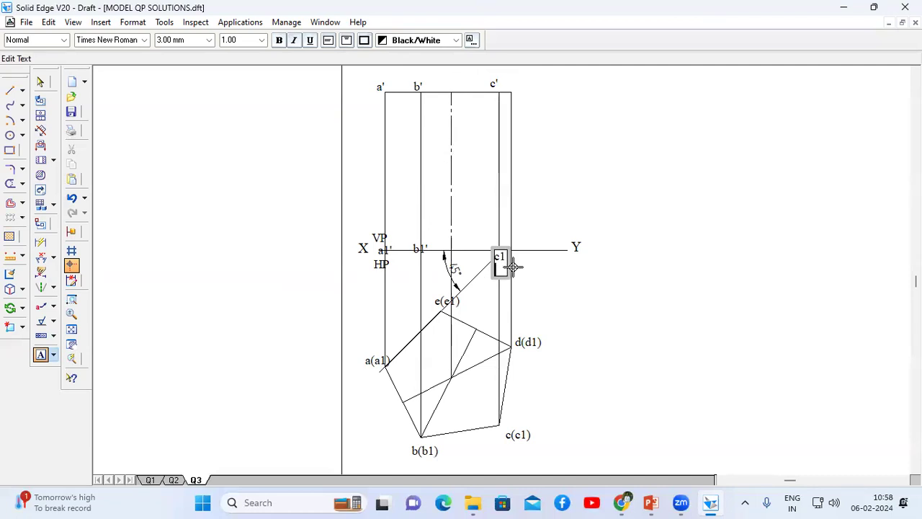
pyautogui.click(512, 84)
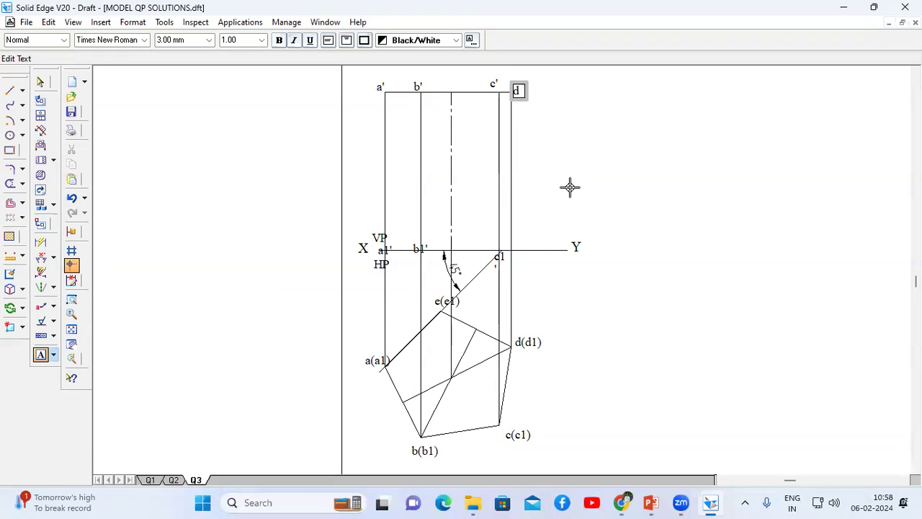
pyautogui.click(510, 253)
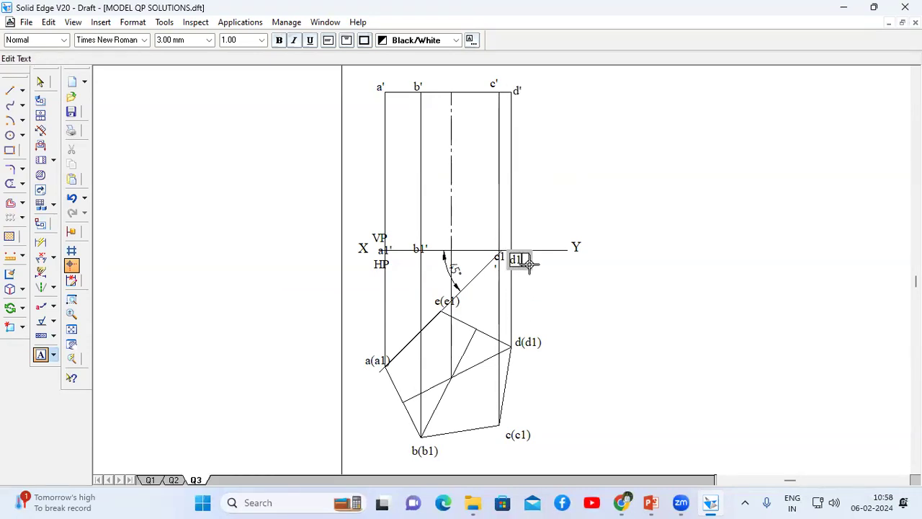
# Step: Draw a vertical projector from e up to XY and continue it as a 60 mm edge to the front view's top
pyautogui.click(11, 86)
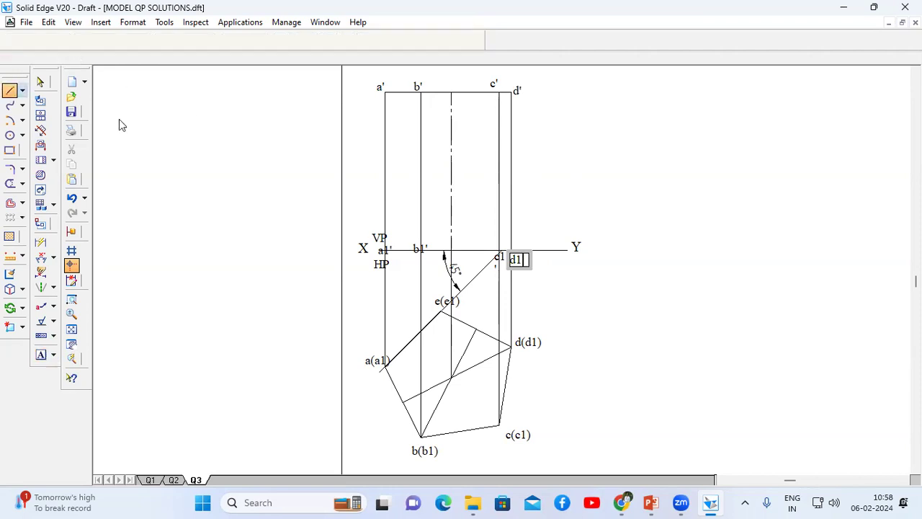
pyautogui.click(441, 312)
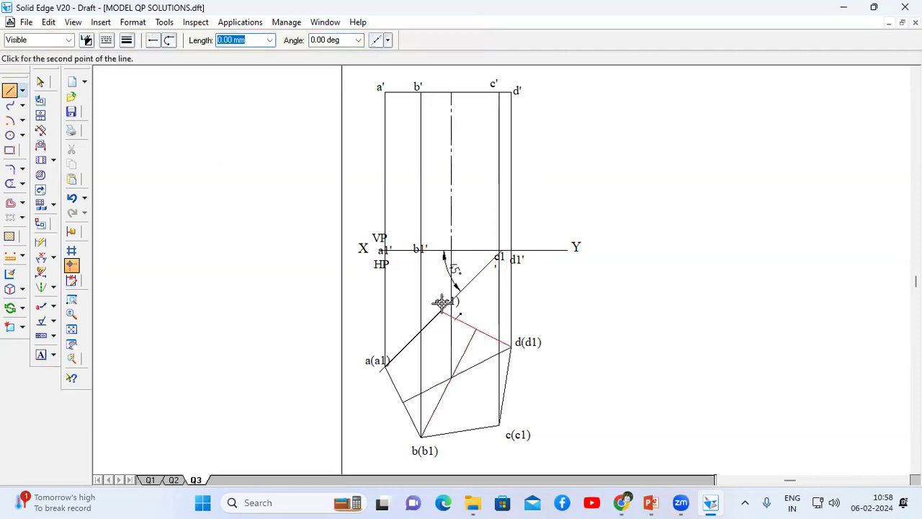
pyautogui.click(442, 252)
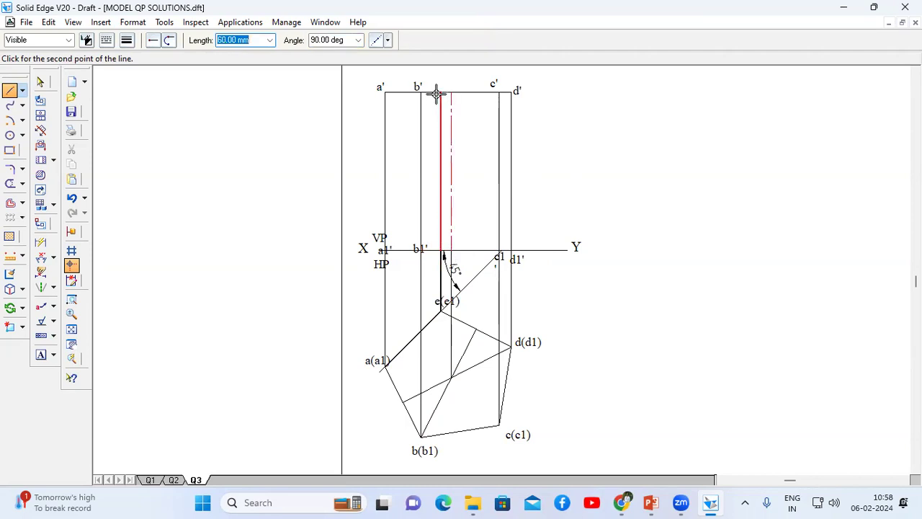
pyautogui.click(440, 93)
pyautogui.rightClick(178, 97)
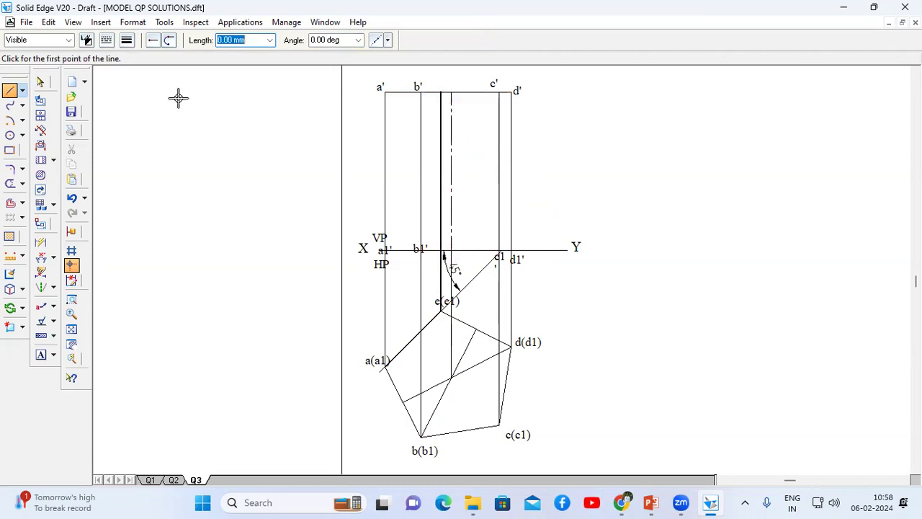
# Step: Apply the thinner line width to the projector of e and its edge in the front view
pyautogui.click(40, 81)
pyautogui.click(440, 206)
pyautogui.click(126, 40)
pyautogui.click(410, 214)
pyautogui.click(441, 281)
pyautogui.click(127, 40)
pyautogui.click(160, 90)
pyautogui.click(568, 173)
# Step: Label the front view's edge above e as e' at the top end and e1' at the base
pyautogui.click(40, 356)
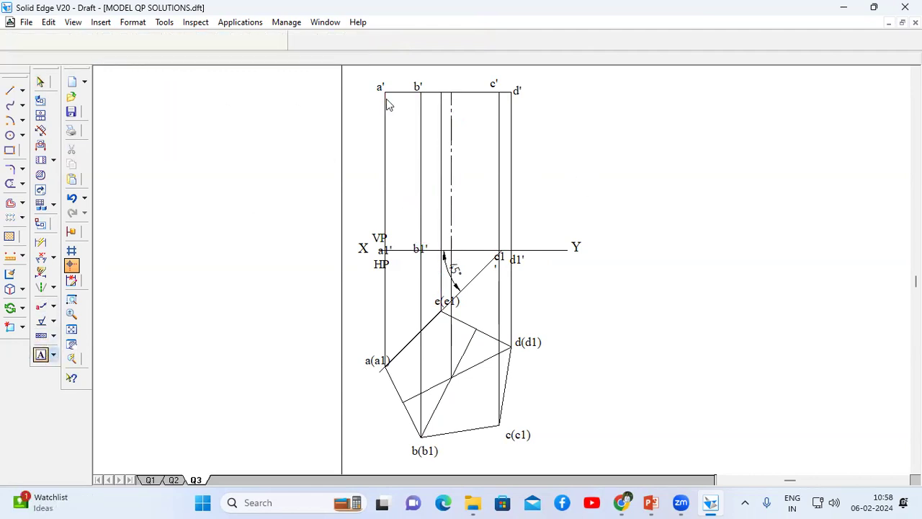
pyautogui.click(444, 89)
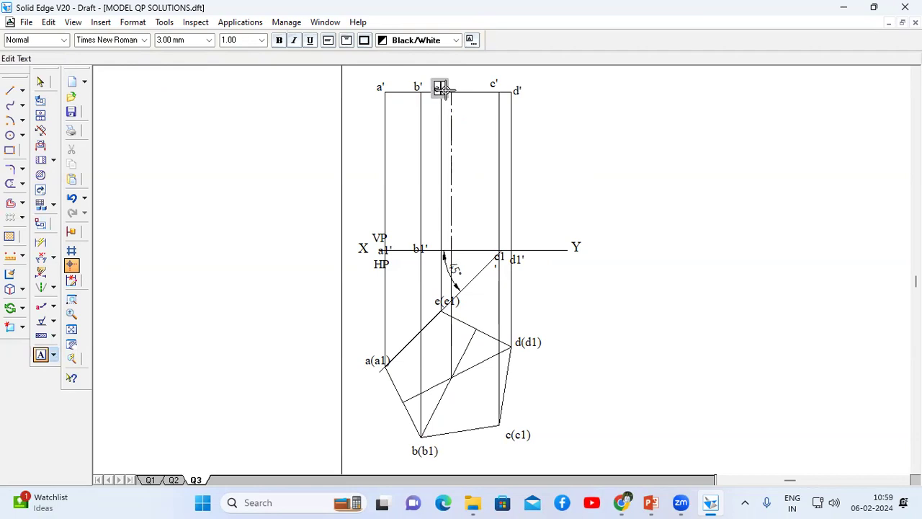
pyautogui.click(436, 251)
pyautogui.click(441, 260)
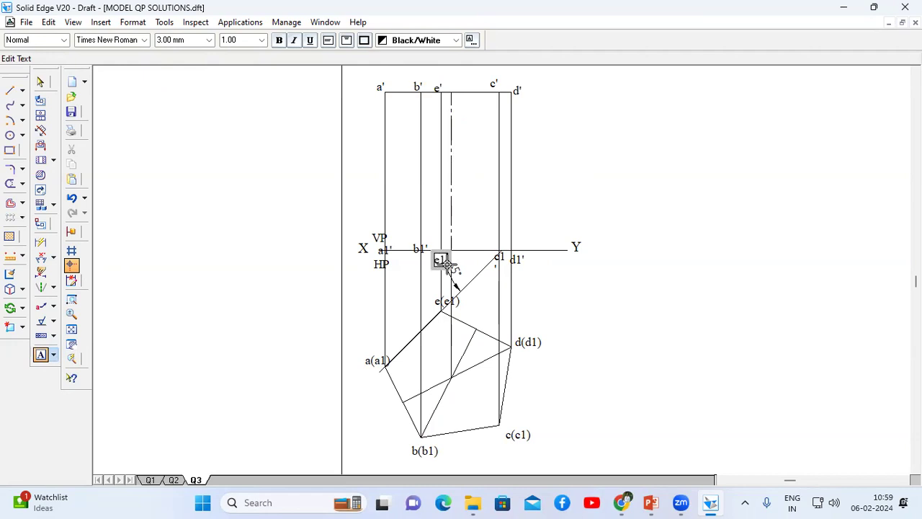
# Step: Label the prism's axis o' at its top end and o1' at its base
pyautogui.click(456, 82)
pyautogui.click(463, 87)
pyautogui.write('o')
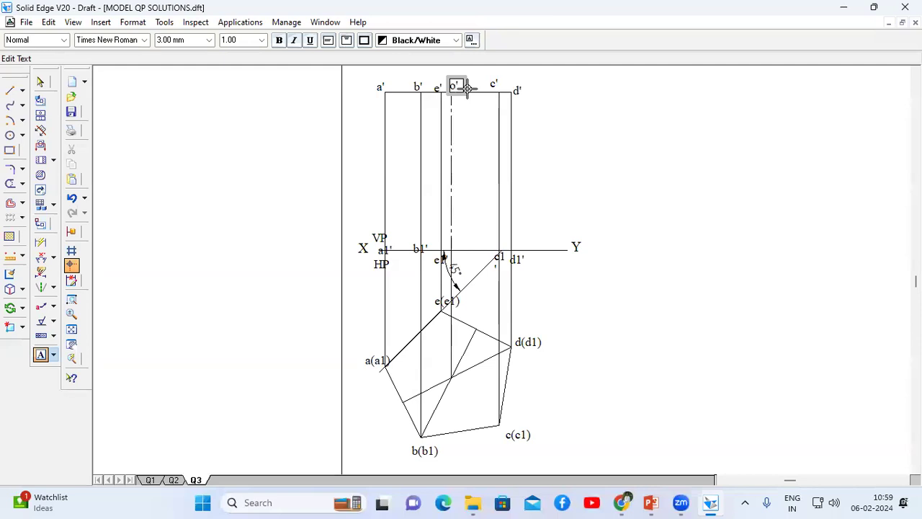
pyautogui.write("'")
pyautogui.click(449, 255)
pyautogui.click(467, 260)
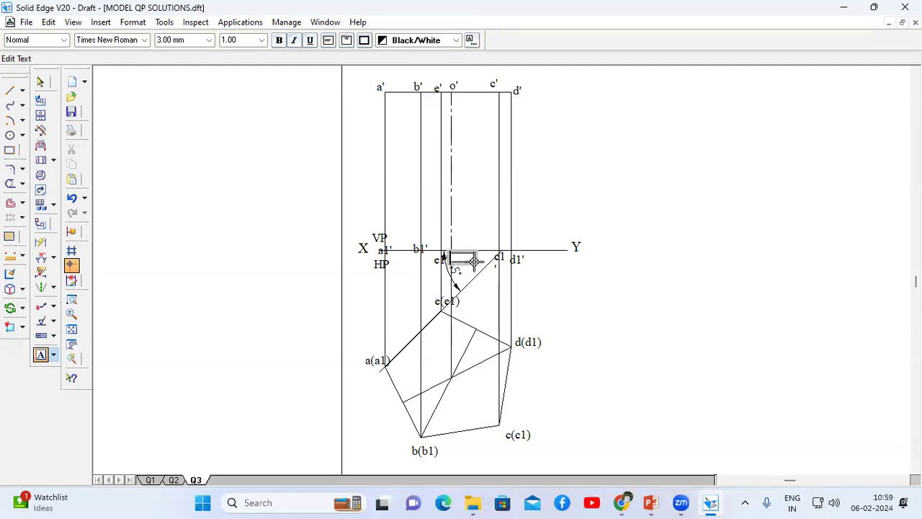
pyautogui.write("o1'")
pyautogui.click(633, 303)
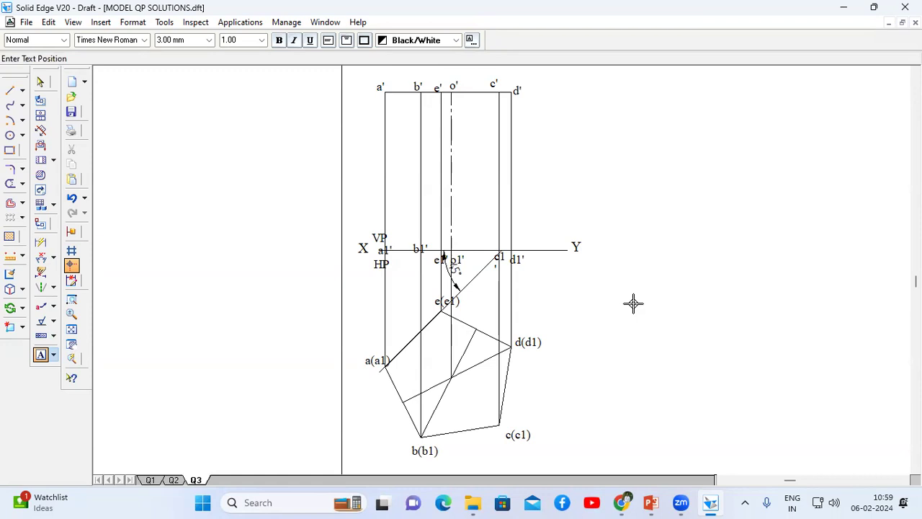
# Step: Dimension the axis height in the front view, placing the dimension outside the a' edge
pyautogui.click(41, 242)
pyautogui.click(451, 181)
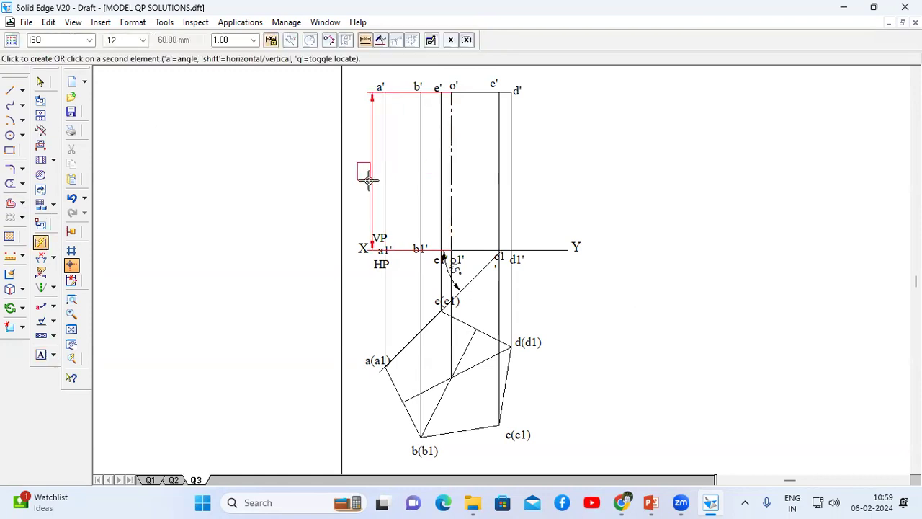
pyautogui.click(352, 175)
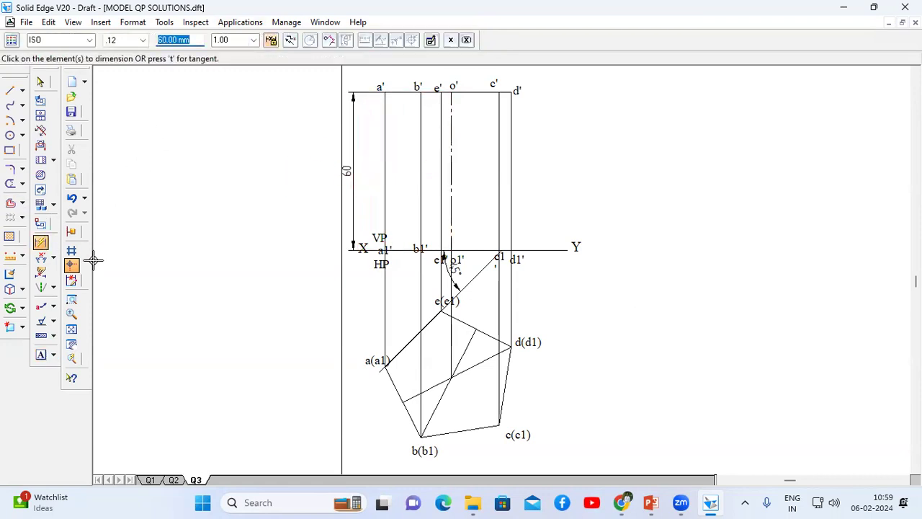
# Step: Draw a 60 mm vertical line beyond the Y end of the reference line, from XY level up to the prism's top level
pyautogui.click(71, 328)
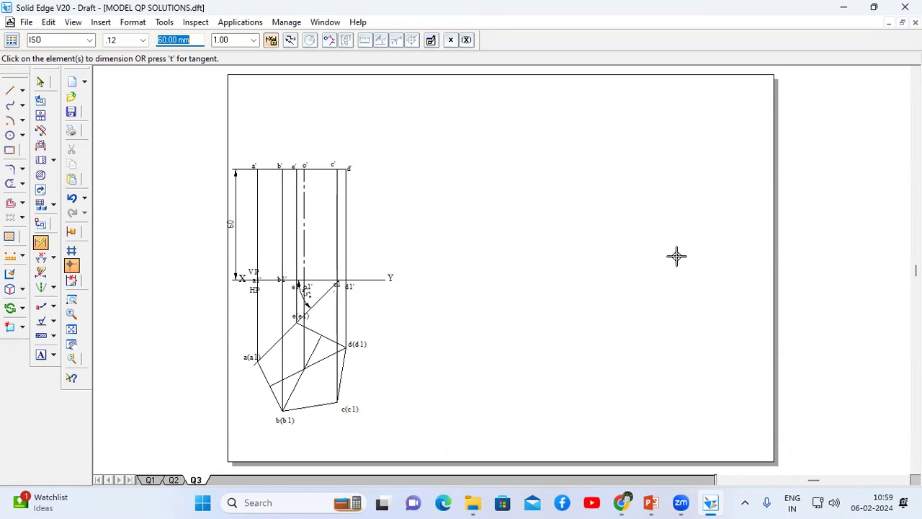
pyautogui.click(7, 93)
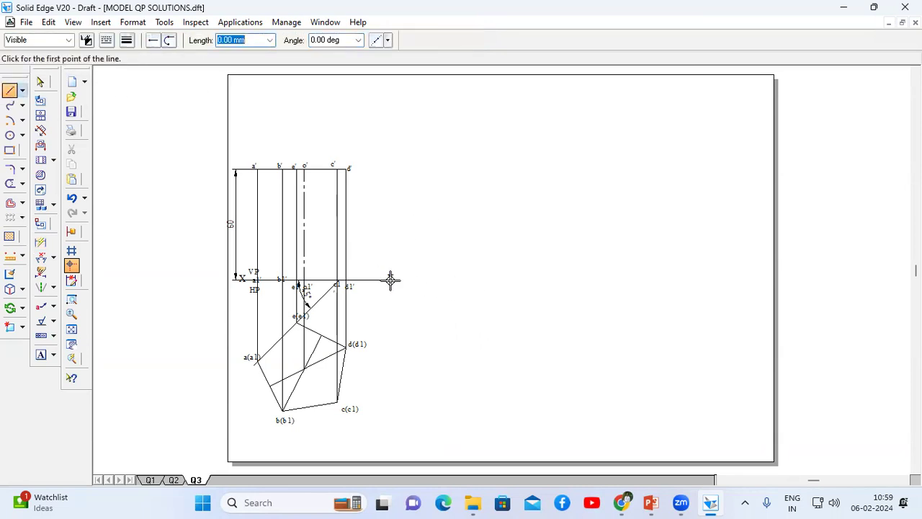
pyautogui.click(412, 279)
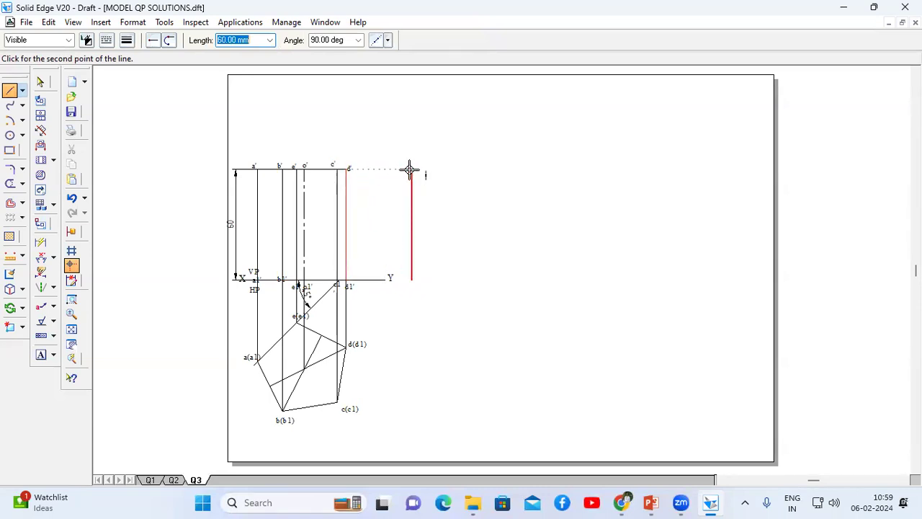
pyautogui.click(410, 170)
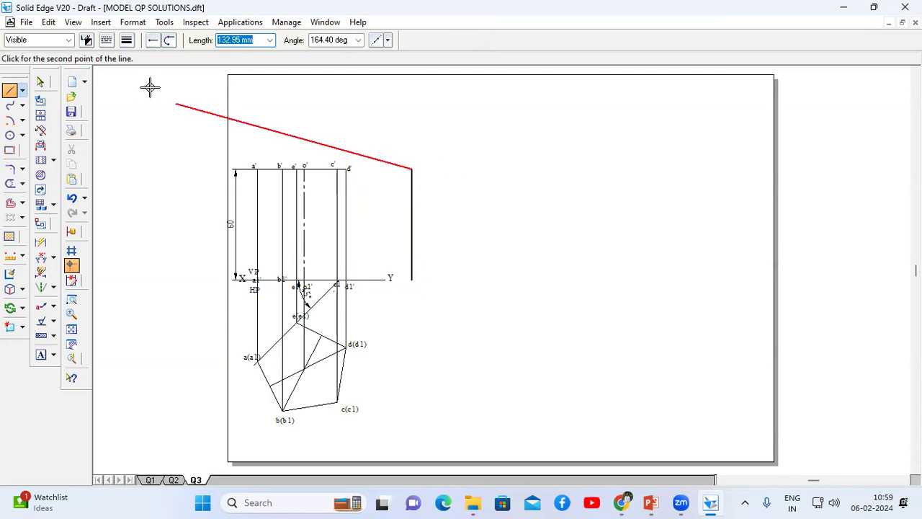
# Step: Complete a rectangle from the 60 mm line using a thinner line width, with a 30 mm top edge, a vertical side and a closing base
pyautogui.click(128, 41)
pyautogui.click(160, 89)
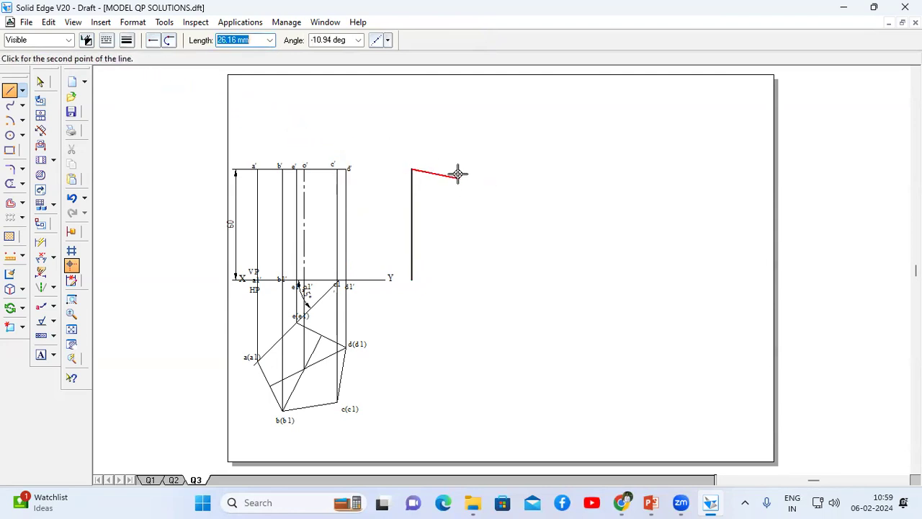
pyautogui.write('30')
pyautogui.press('Tab')
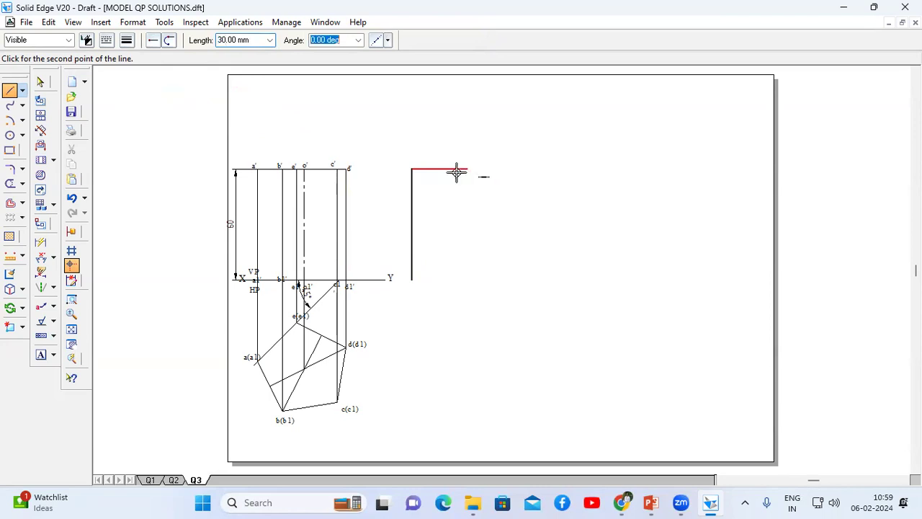
pyautogui.press('Return')
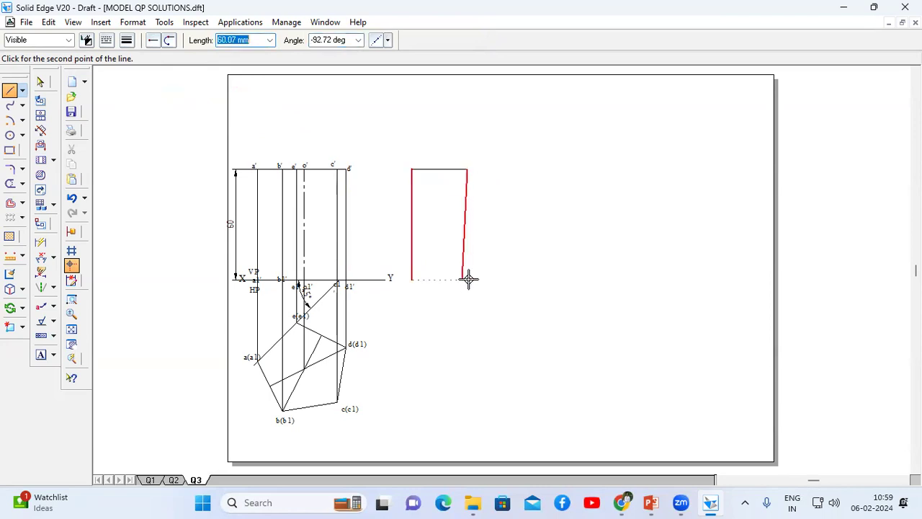
pyautogui.click(468, 279)
pyautogui.click(412, 279)
pyautogui.click(39, 82)
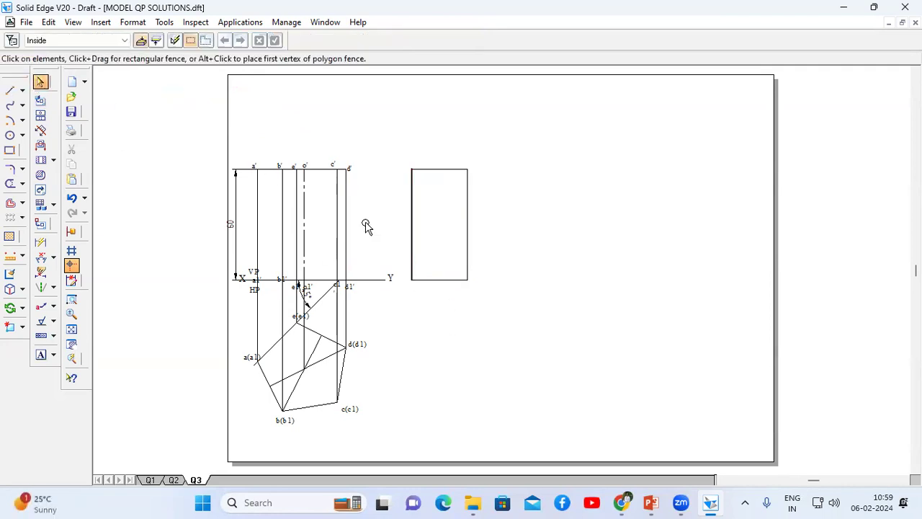
# Step: Apply the thinner line width to the rectangle's first vertical edge
pyautogui.click(411, 247)
pyautogui.click(126, 41)
pyautogui.click(137, 88)
pyautogui.click(537, 258)
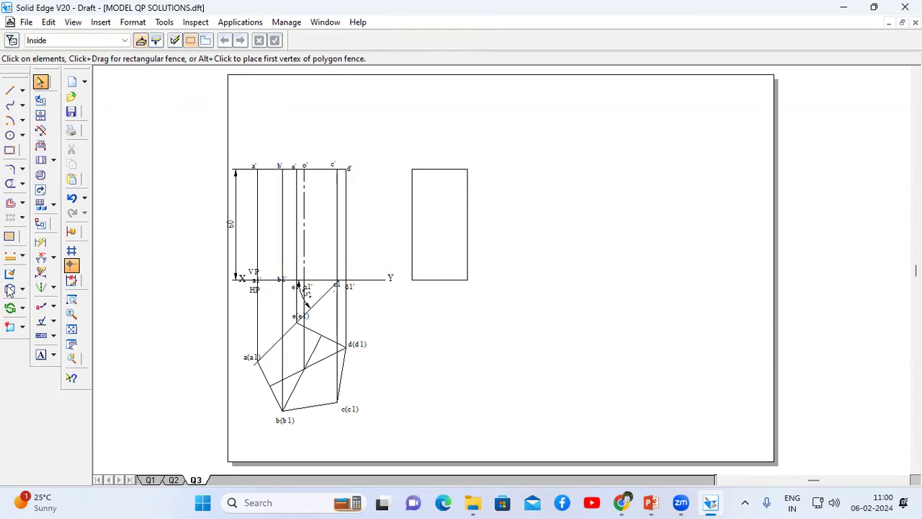
# Step: Mirror the rectangle successively about its outer vertical edge to form the five adjoining faces of the development
pyautogui.click(40, 84)
pyautogui.click(487, 284)
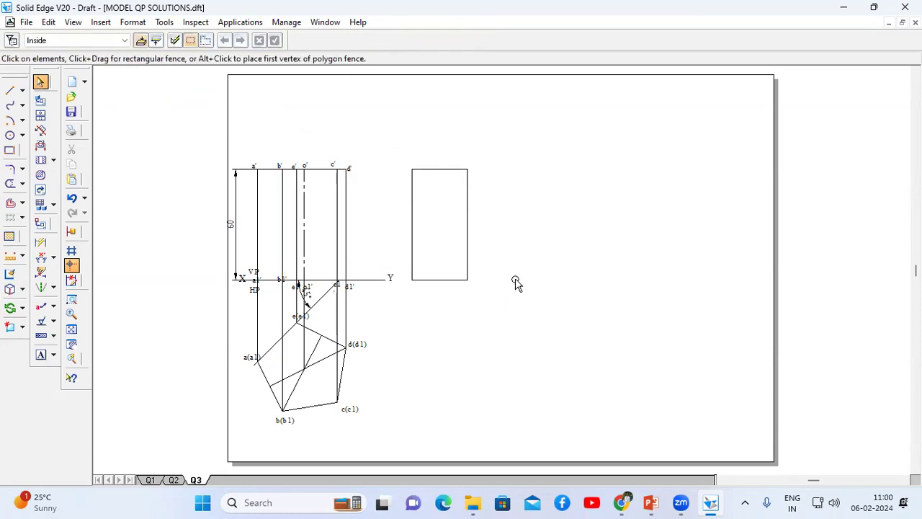
pyautogui.click(22, 310)
pyautogui.click(58, 341)
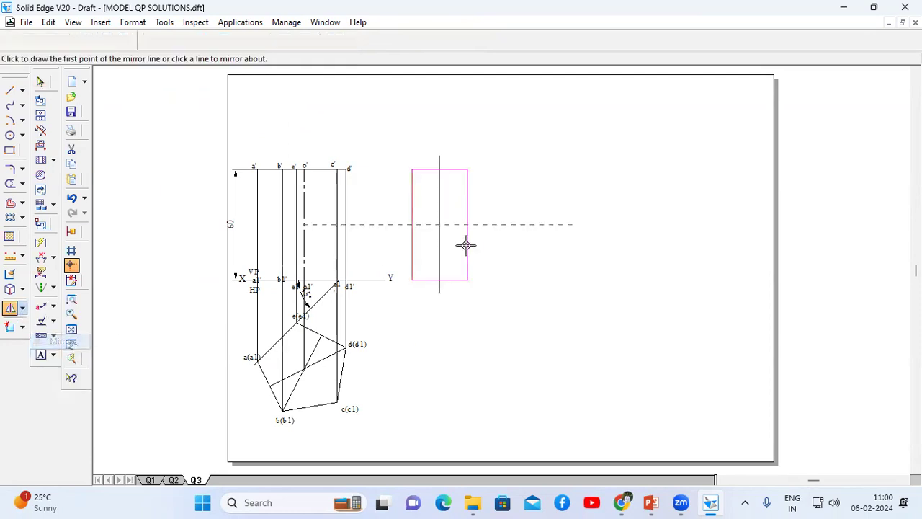
pyautogui.click(467, 240)
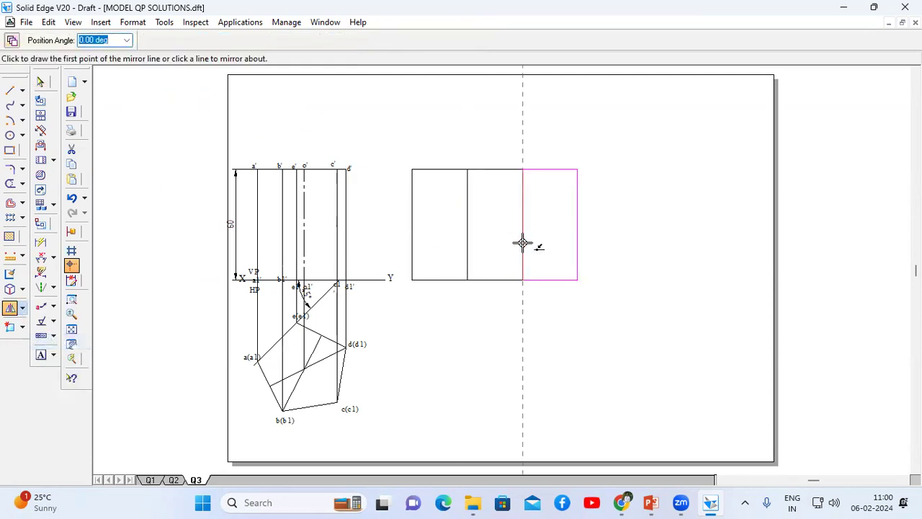
pyautogui.click(578, 234)
pyautogui.click(633, 233)
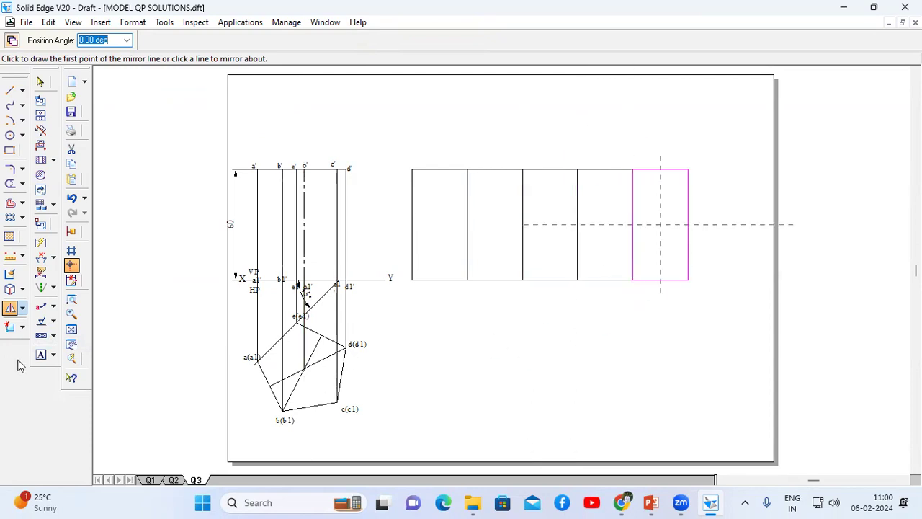
# Step: Label the development's first two fold lines a and b at the top and a1 and b1 at the base
pyautogui.click(40, 354)
pyautogui.click(421, 165)
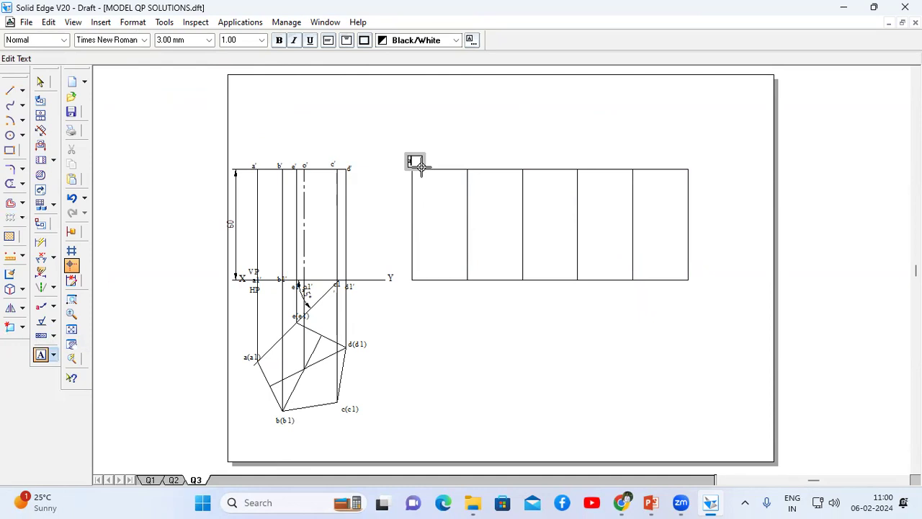
pyautogui.click(419, 297)
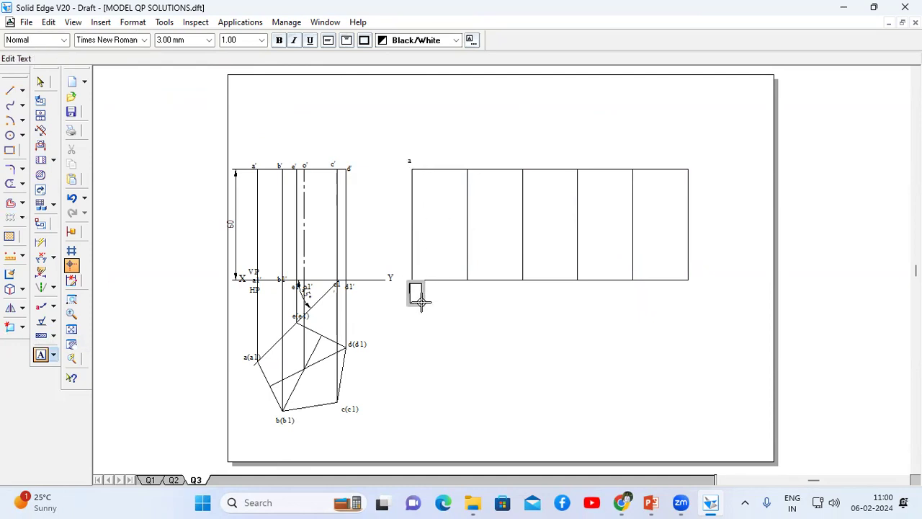
pyautogui.click(472, 165)
pyautogui.write('b')
pyautogui.click(472, 286)
pyautogui.write('b')
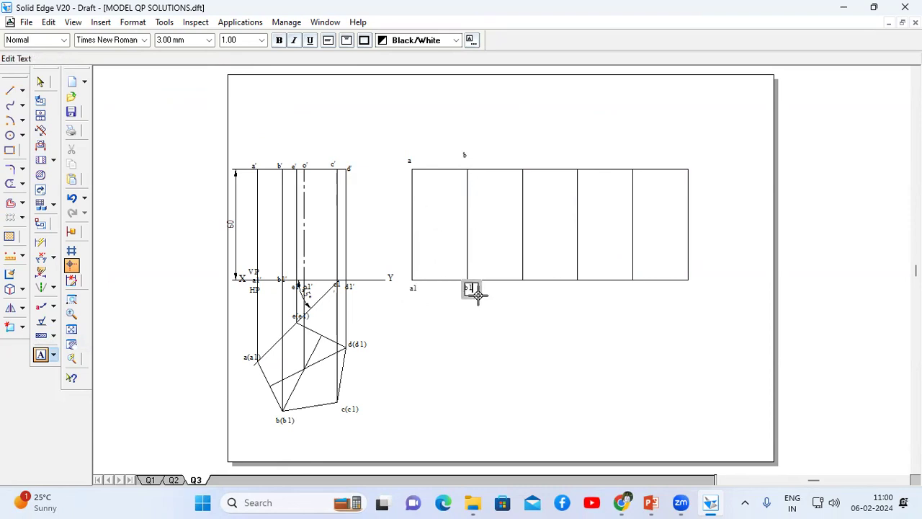
pyautogui.write('1')
# Step: Label the development's third and fourth fold lines c and d at the top and c1 and d1 at the base
pyautogui.click(531, 159)
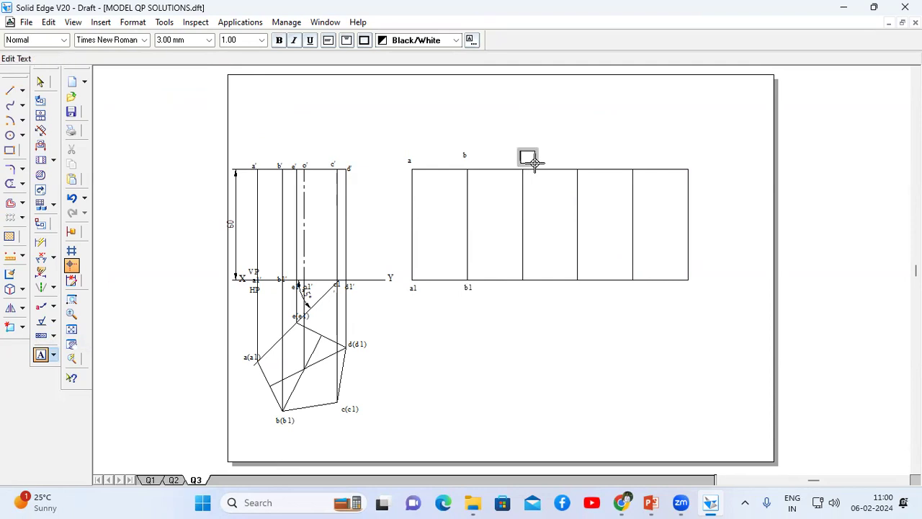
pyautogui.write('c')
pyautogui.click(533, 294)
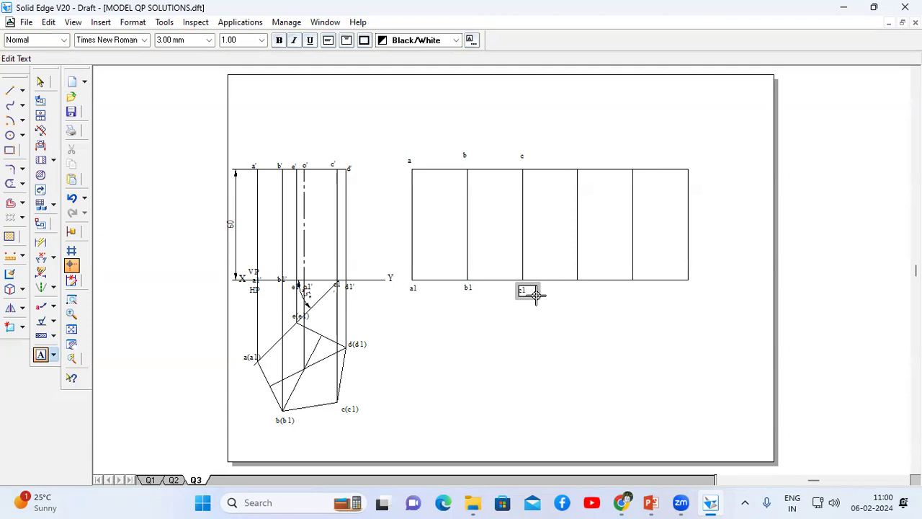
pyautogui.click(581, 157)
pyautogui.click(588, 164)
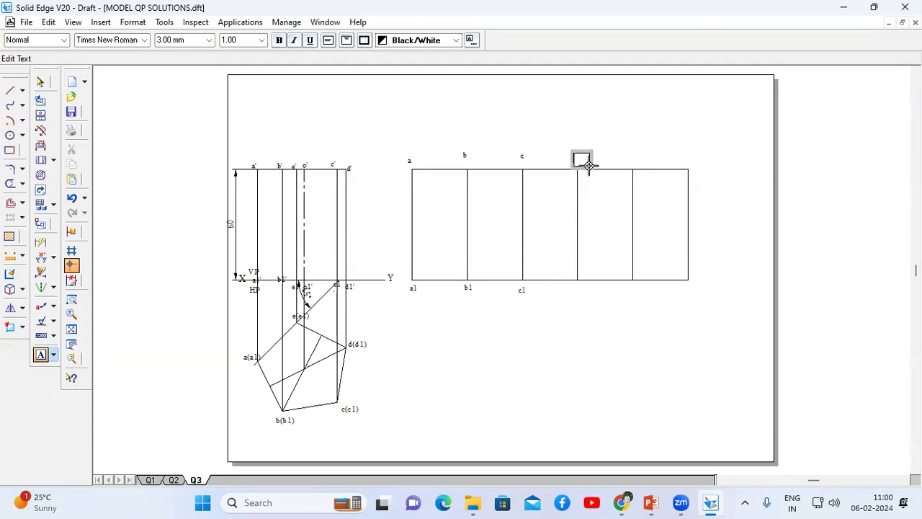
pyautogui.write('d')
pyautogui.click(585, 290)
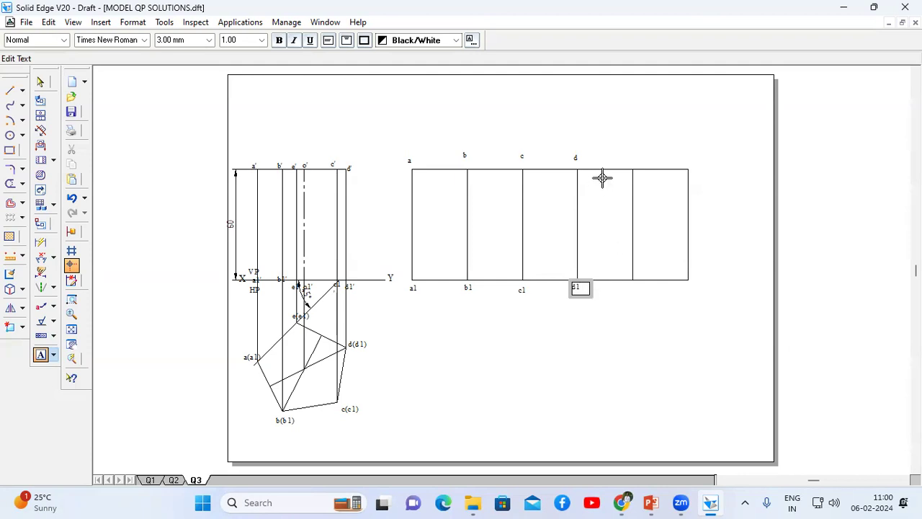
# Step: Label the development's fifth line e and e1, and its closing edge a and a1, at the top and base
pyautogui.click(637, 159)
pyautogui.click(641, 164)
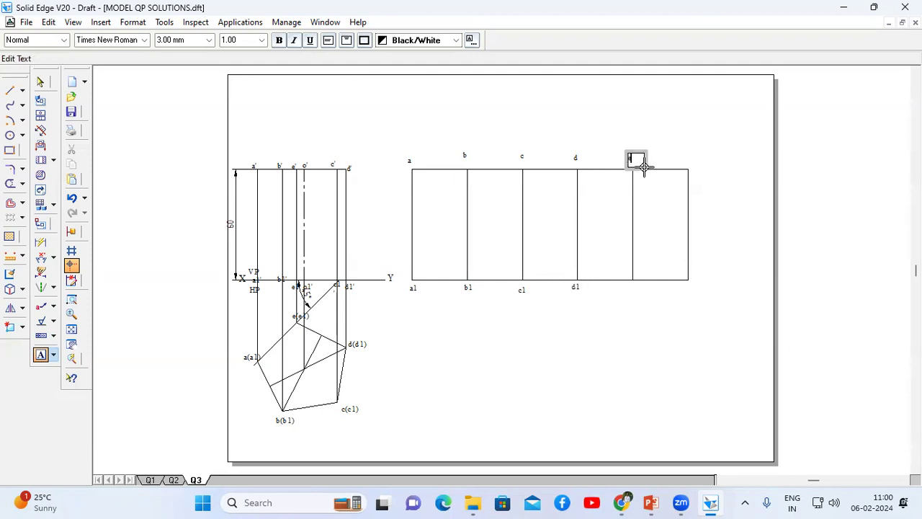
pyautogui.click(639, 290)
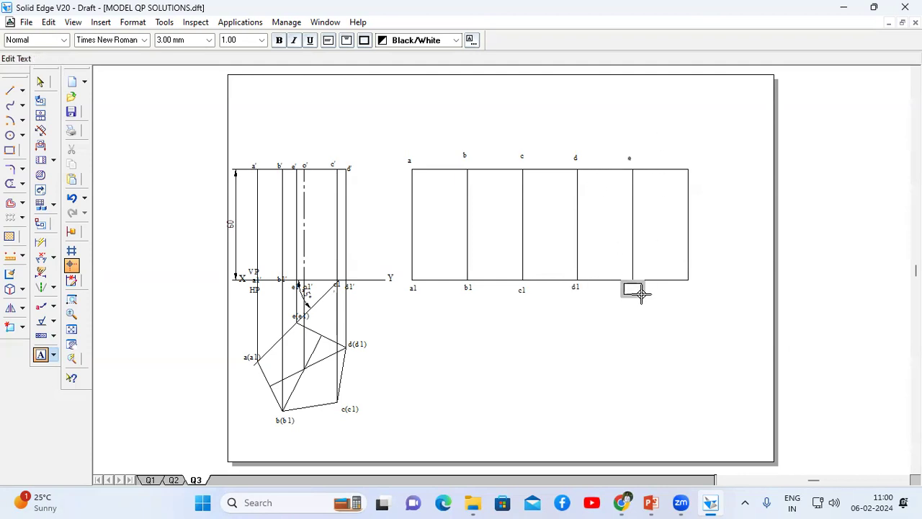
pyautogui.write('e1')
pyautogui.click(690, 163)
pyautogui.click(693, 168)
pyautogui.click(694, 291)
pyautogui.click(702, 299)
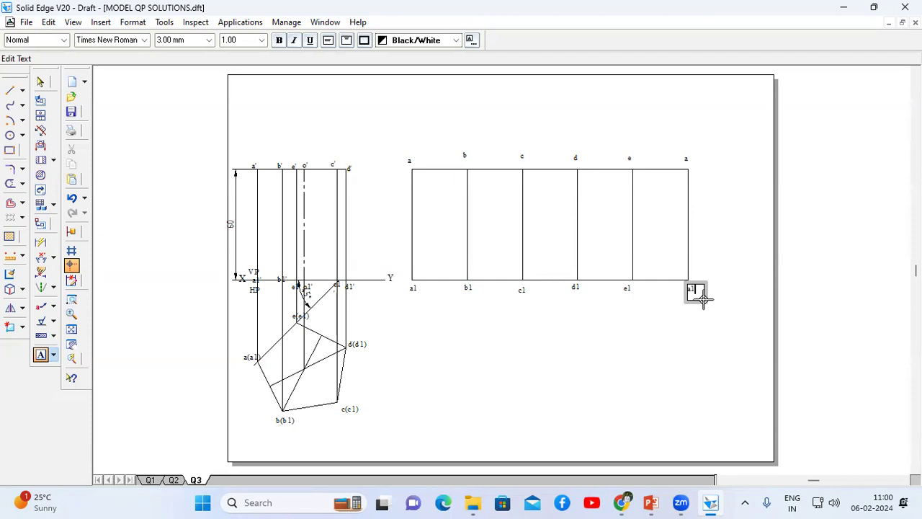
# Step: Dimension the first face's base width below the development and the height outside its closing edge
pyautogui.click(41, 242)
pyautogui.click(432, 280)
pyautogui.click(439, 324)
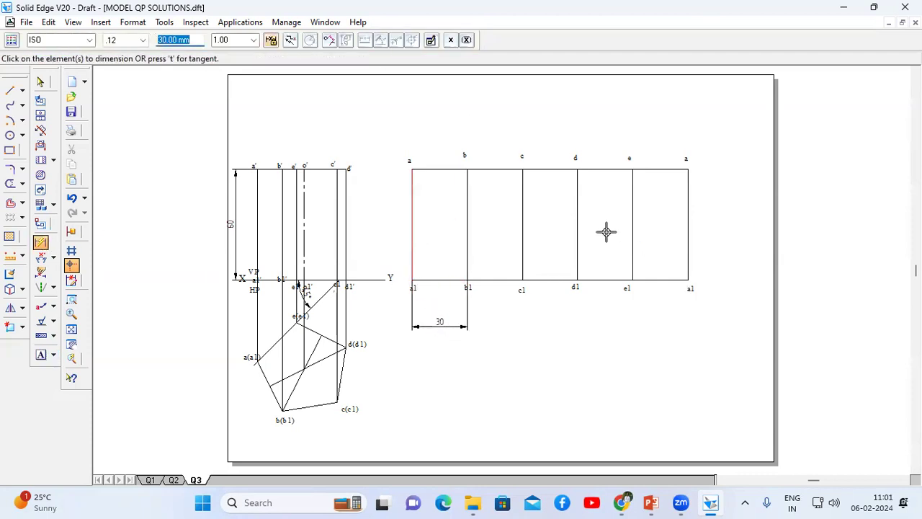
pyautogui.click(689, 232)
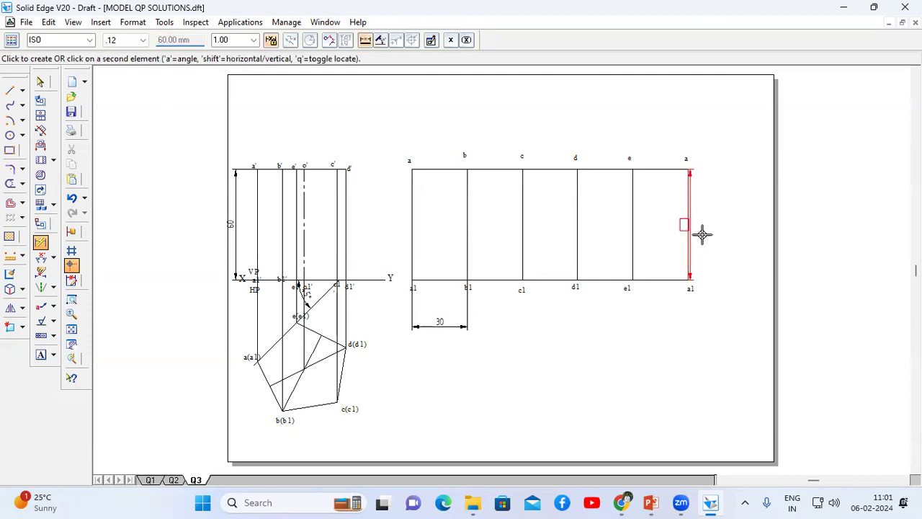
pyautogui.click(747, 232)
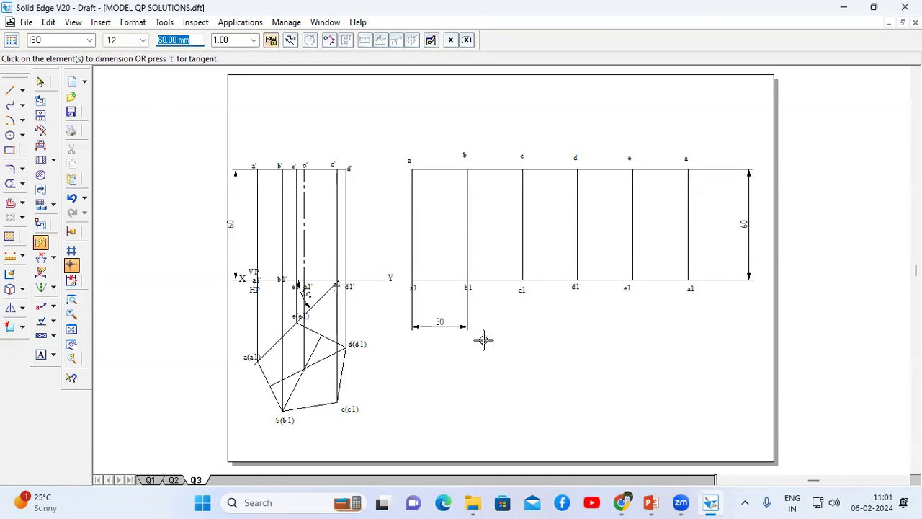
# Step: Switch to PowerPoint to check the cutting-plane conditions on the Q3 slide in full screen, and return to Solid Edge
pyautogui.click(652, 502)
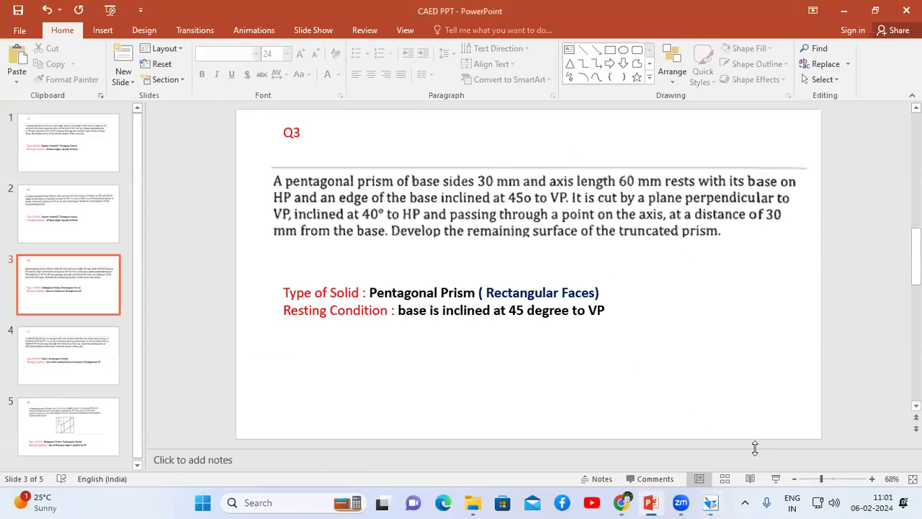
pyautogui.click(775, 480)
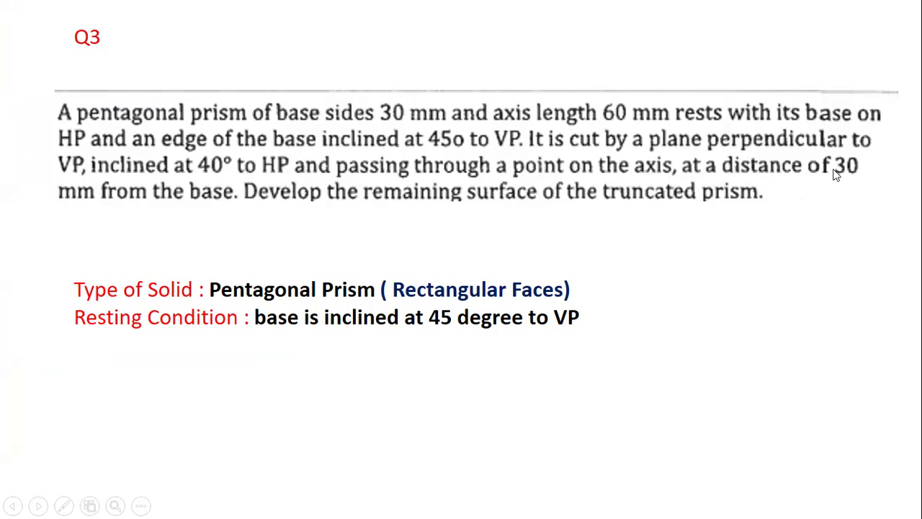
pyautogui.press('Escape')
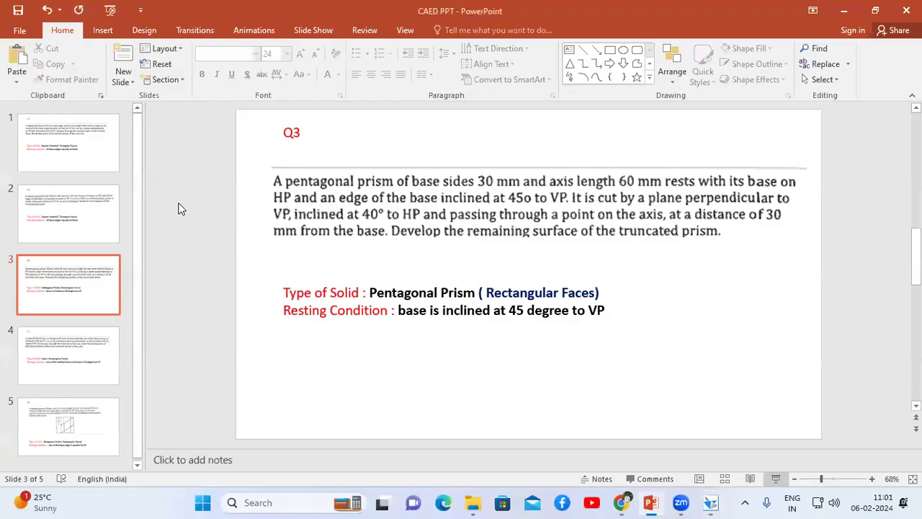
pyautogui.click(711, 502)
# Step: Draw a 0.13 mm wide horizontal line across the whole front view, about 19 mm above XY
pyautogui.click(10, 92)
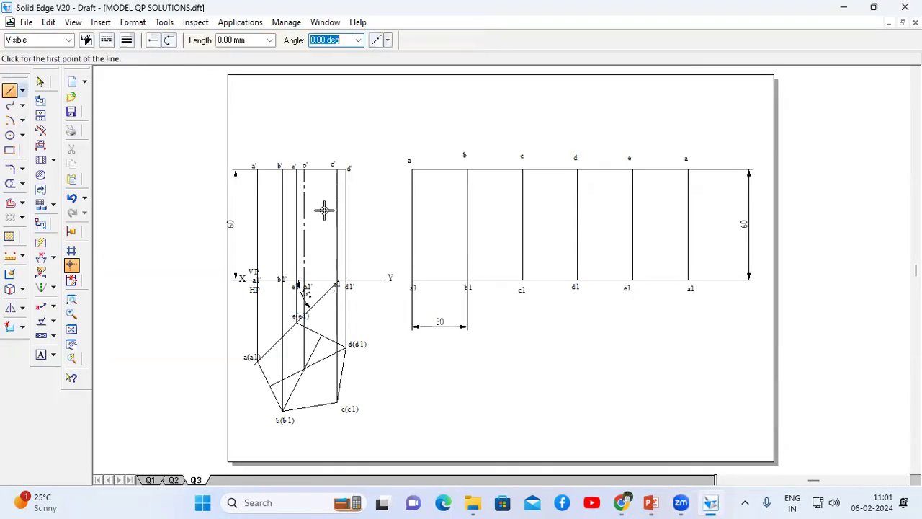
pyautogui.click(241, 244)
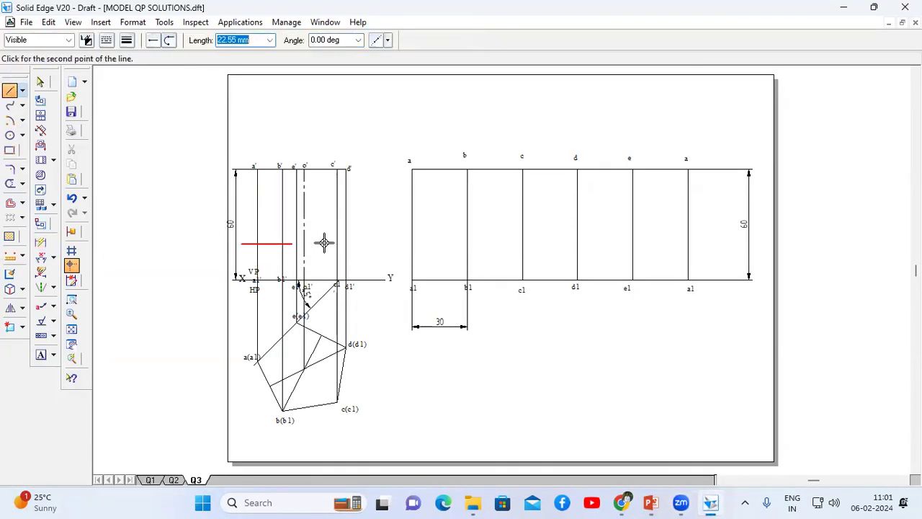
pyautogui.click(127, 41)
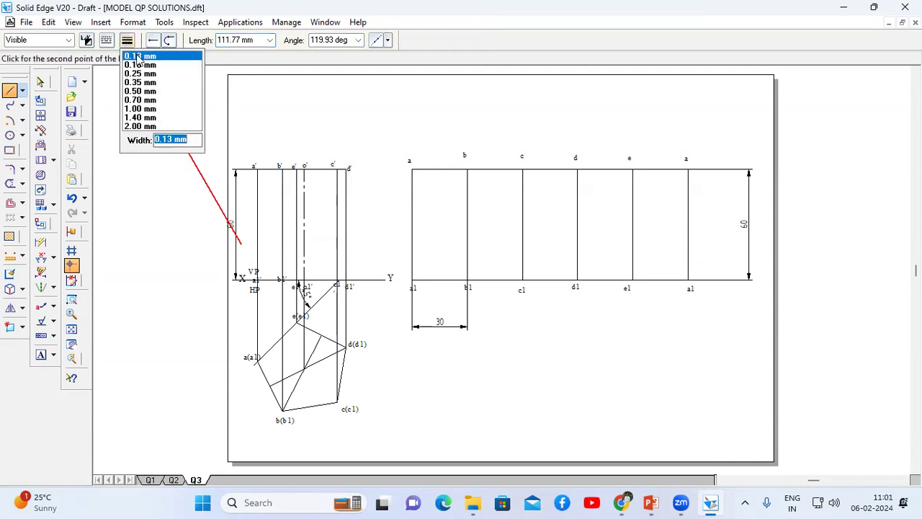
pyautogui.click(140, 56)
pyautogui.click(367, 244)
pyautogui.rightClick(302, 202)
# Step: Dimension the height of the horizontal line across the front view above XY and set it to 30 mm
pyautogui.click(53, 257)
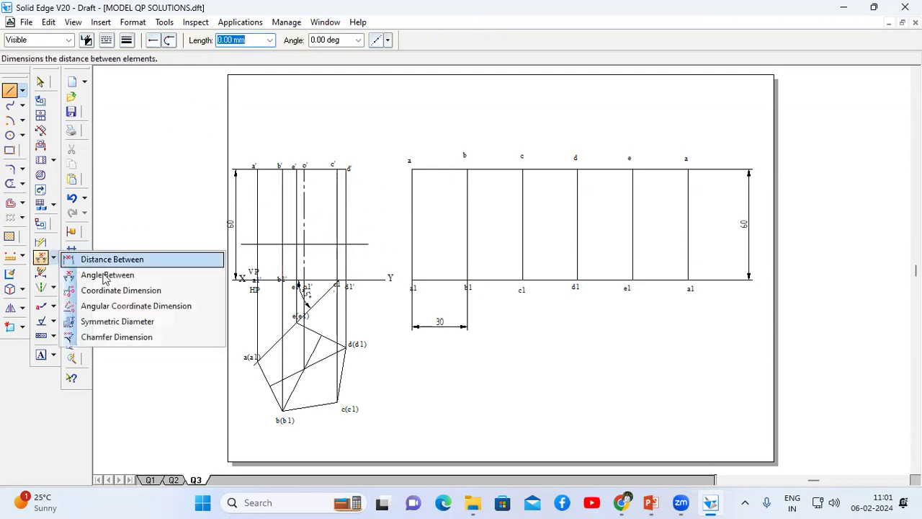
pyautogui.click(115, 258)
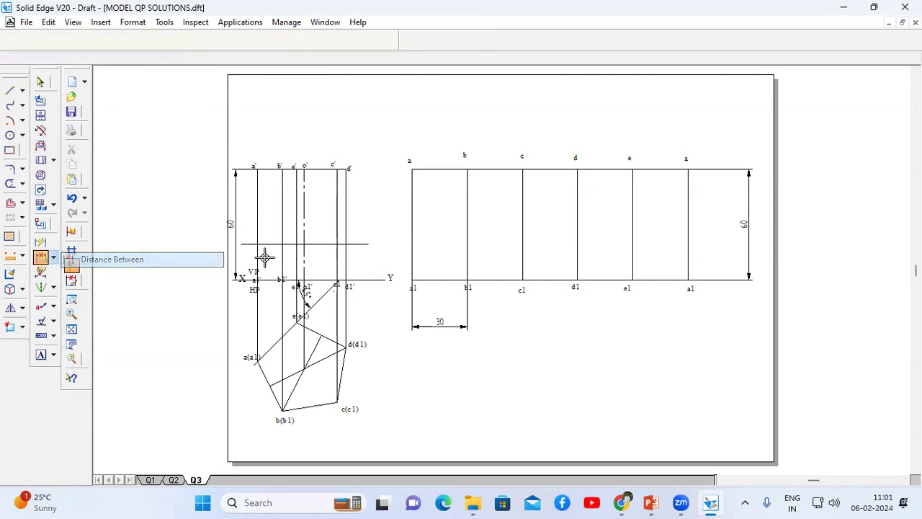
pyautogui.click(361, 246)
pyautogui.click(364, 278)
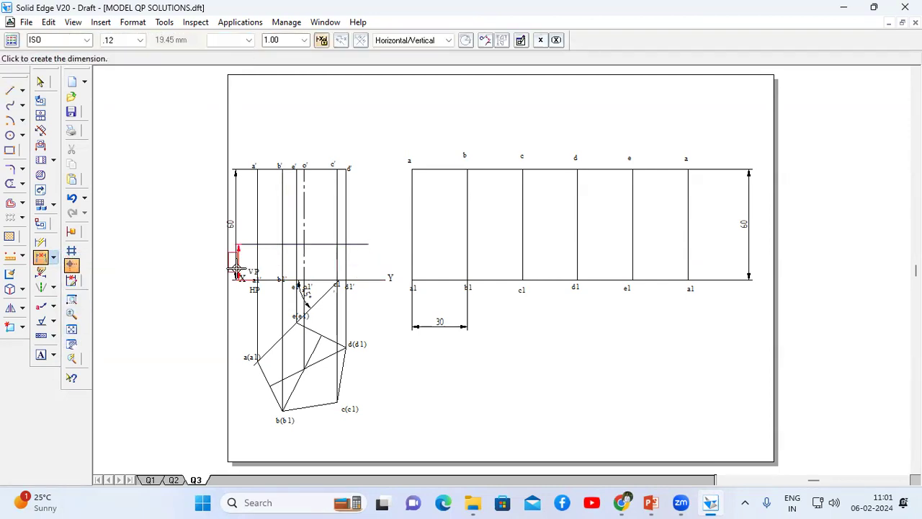
pyautogui.click(238, 317)
pyautogui.write('30')
pyautogui.press('Return')
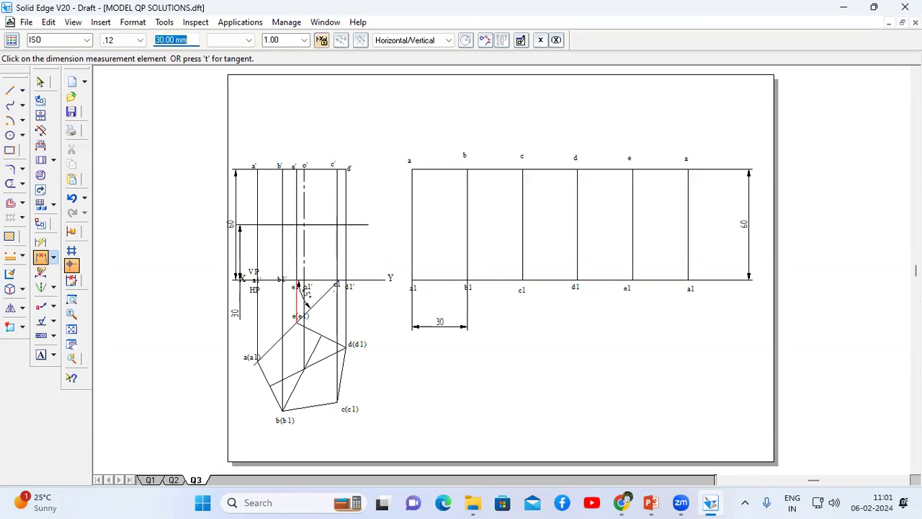
# Step: Check the cutting plane's inclination on the Q3 slide in PowerPoint, return to Solid Edge, and draw an inclined line upward from the 30 mm point on the axis
pyautogui.click(71, 299)
pyautogui.moveTo(235, 137); pyautogui.dragTo(414, 437)
pyautogui.press('Escape')
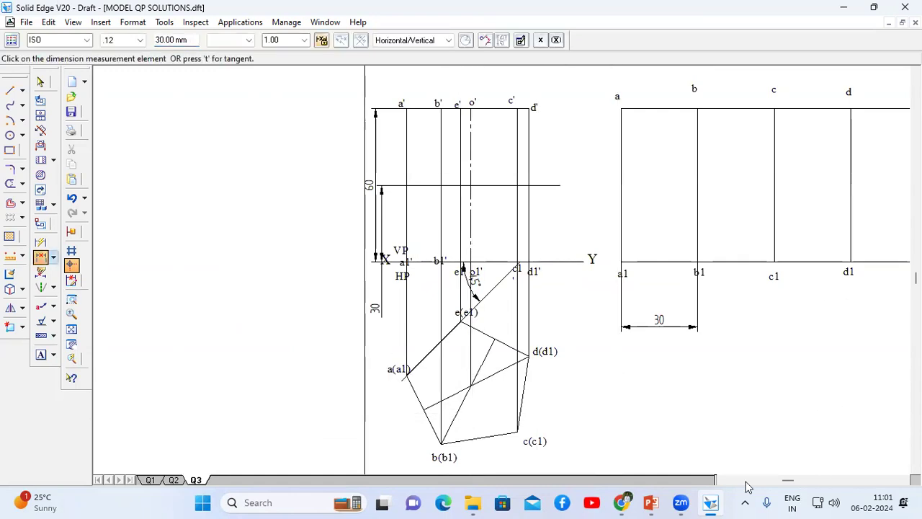
pyautogui.moveTo(789, 485); pyautogui.dragTo(797, 485)
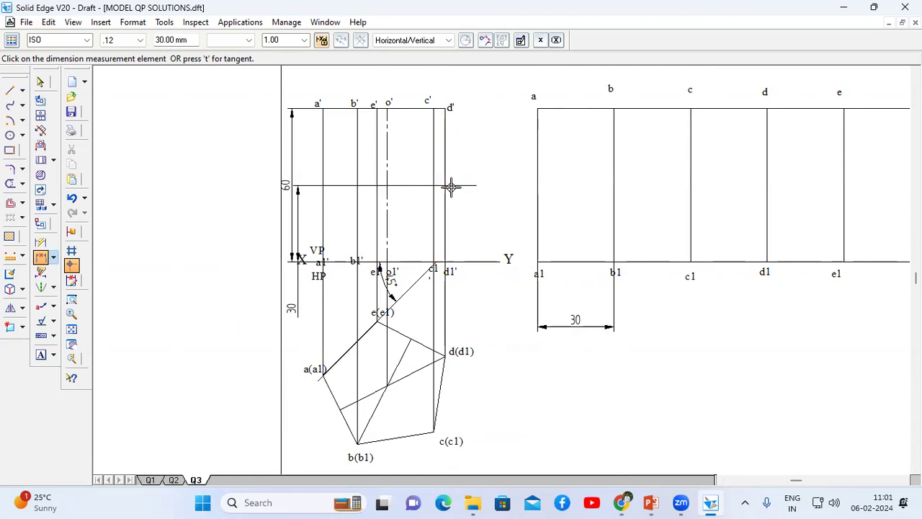
pyautogui.click(11, 91)
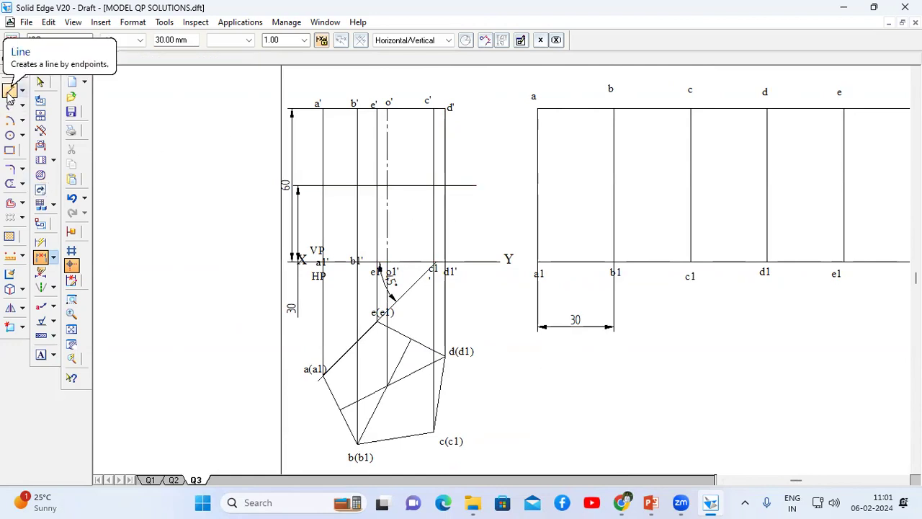
pyautogui.click(10, 91)
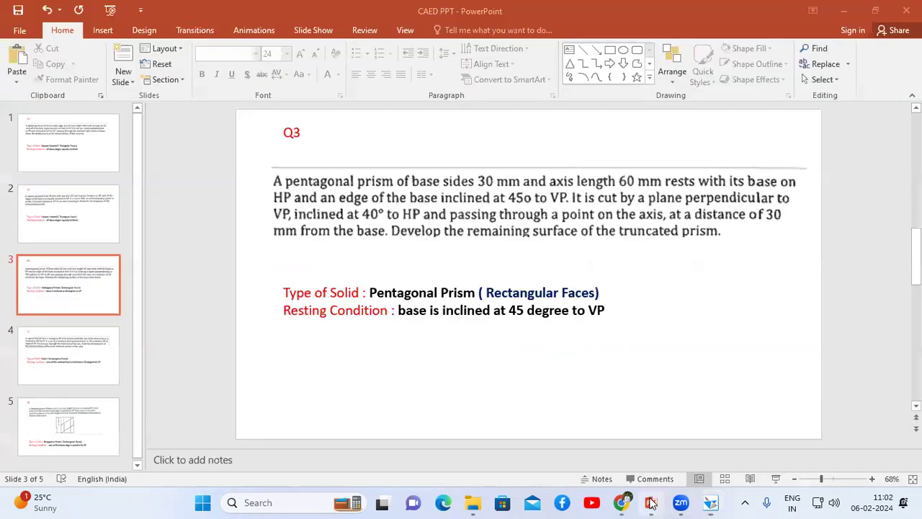
pyautogui.click(652, 503)
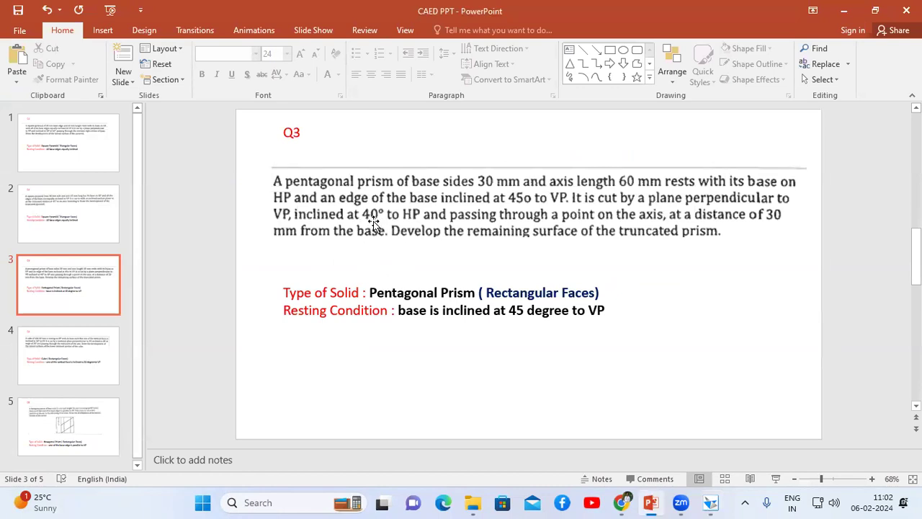
pyautogui.click(711, 503)
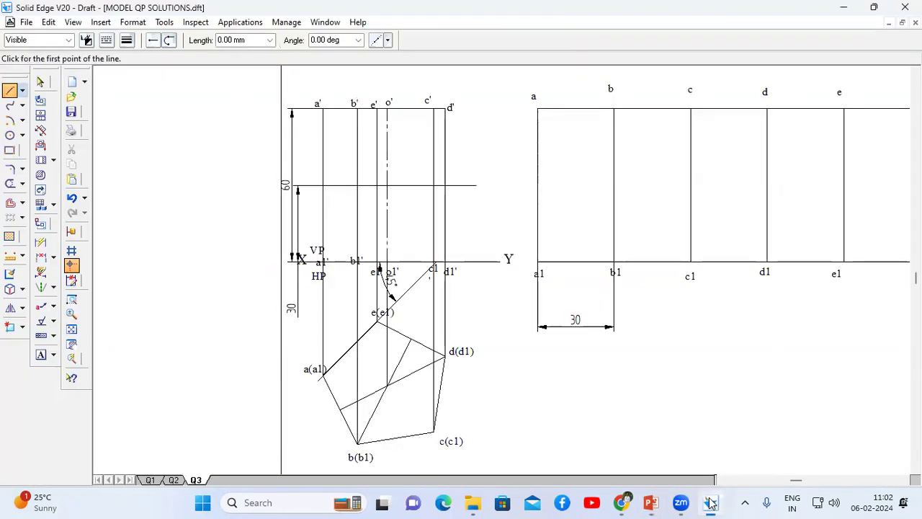
pyautogui.click(388, 185)
pyautogui.click(477, 118)
pyautogui.rightClick(510, 108)
# Step: Dimension the angle between the inclined line and the 30 mm high horizontal line, and set it to 40°
pyautogui.click(52, 257)
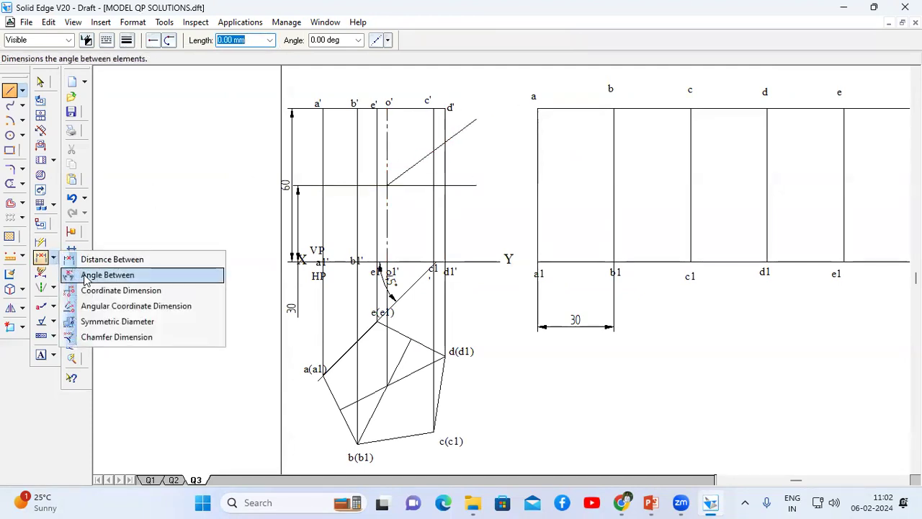
pyautogui.click(85, 277)
pyautogui.click(411, 168)
pyautogui.click(412, 185)
pyautogui.click(415, 176)
pyautogui.write('40')
pyautogui.press('Return')
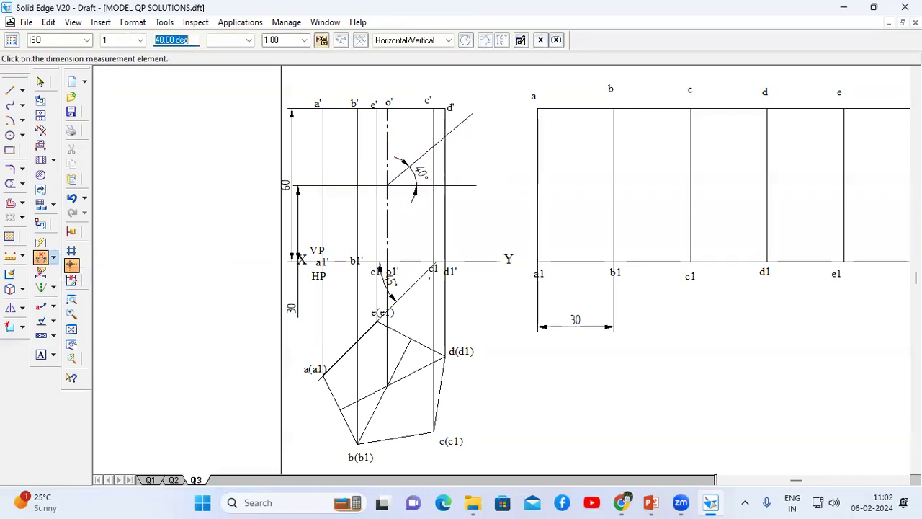
# Step: Extend the 40° cutting line's lower end across the axis and the e' and b' edges to the a' edge
pyautogui.click(23, 184)
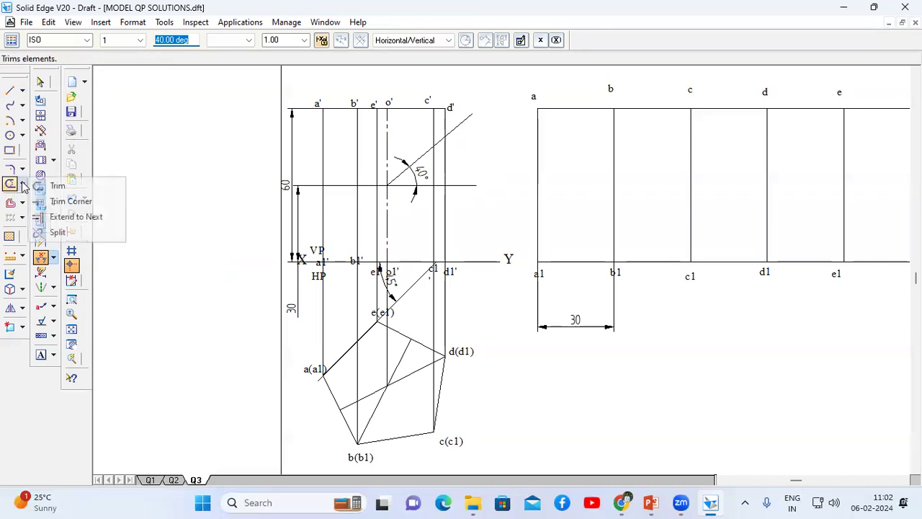
pyautogui.click(67, 218)
pyautogui.click(395, 178)
pyautogui.click(384, 189)
pyautogui.click(366, 204)
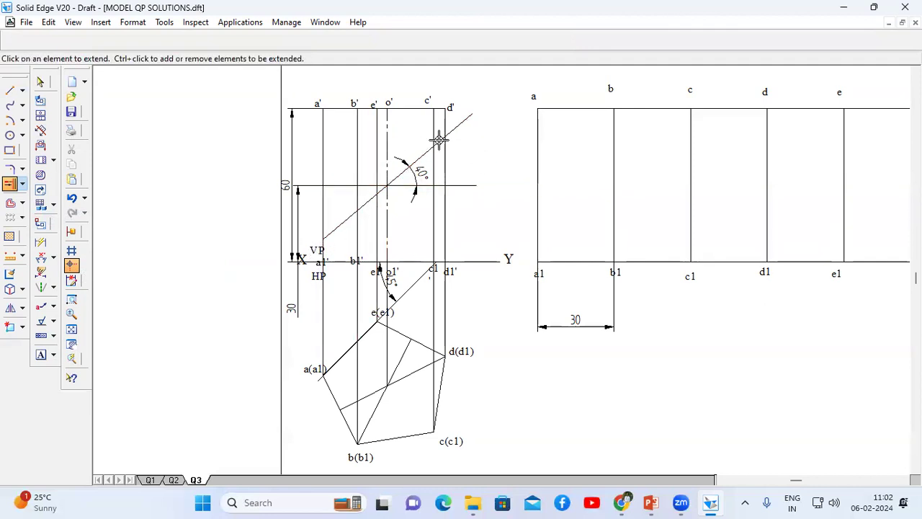
pyautogui.click(451, 221)
# Step: Outline the truncated front view with 0.50 mm wide lines from a1' up to and along the cutting line, down to d1', and back to a1'
pyautogui.click(10, 91)
pyautogui.click(127, 40)
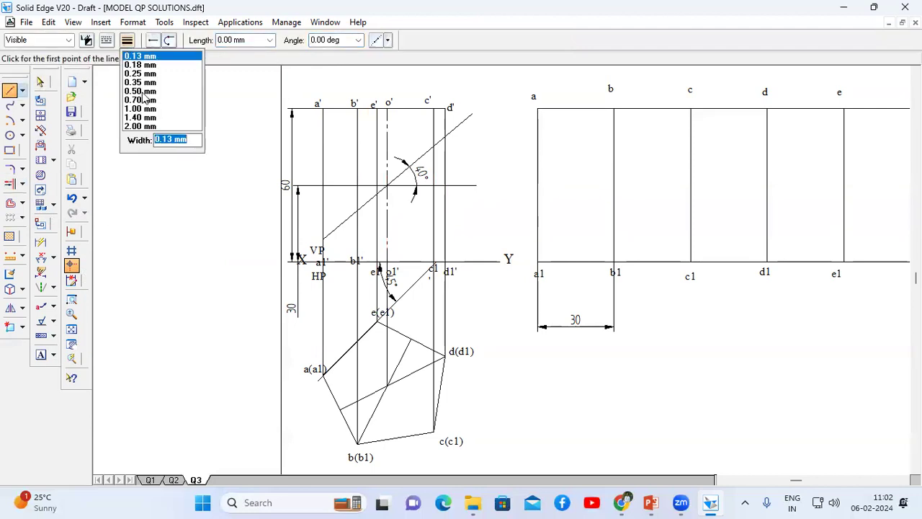
pyautogui.click(141, 91)
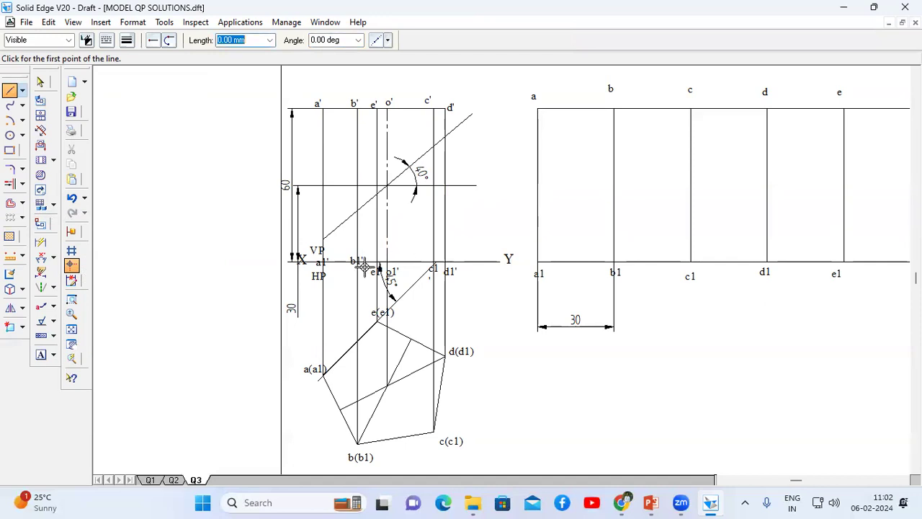
pyautogui.click(322, 262)
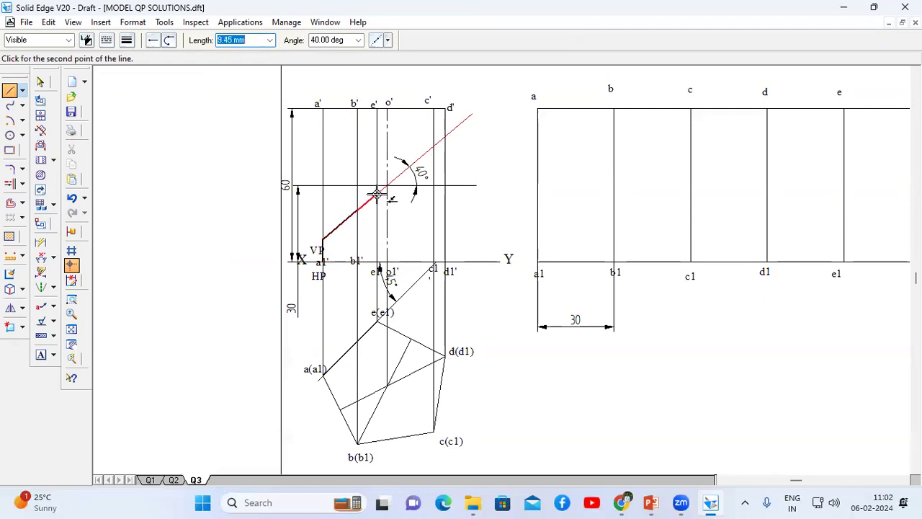
pyautogui.click(358, 208)
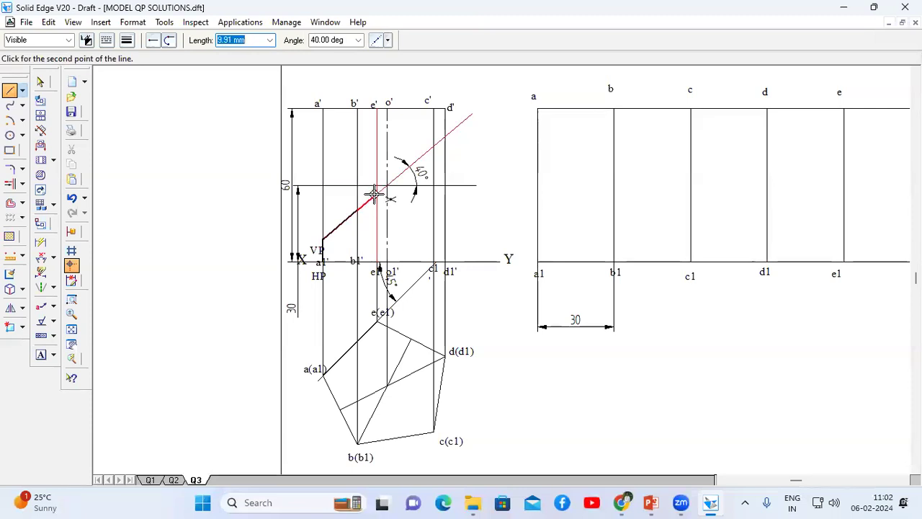
pyautogui.click(438, 142)
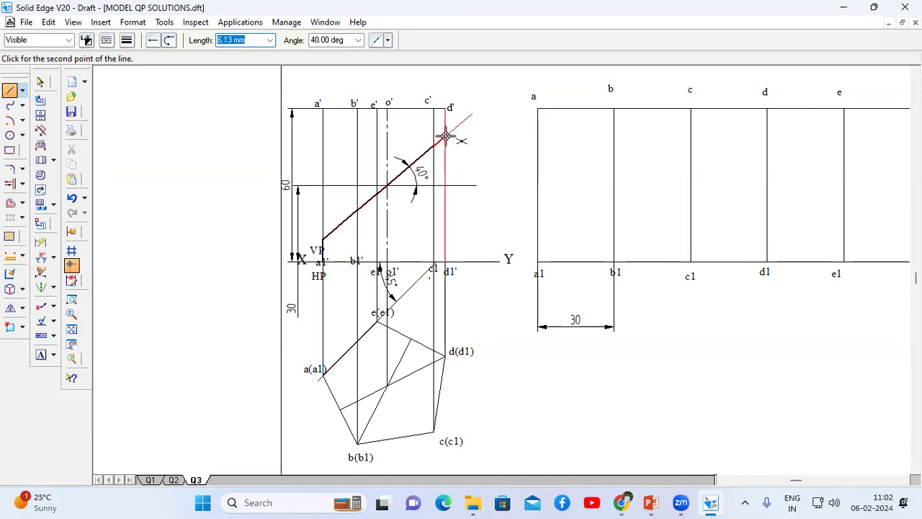
pyautogui.click(445, 136)
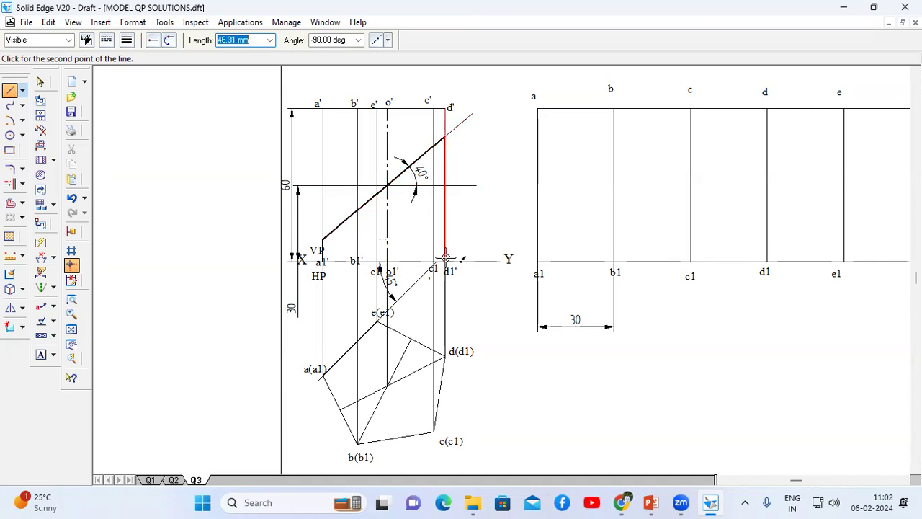
pyautogui.click(445, 261)
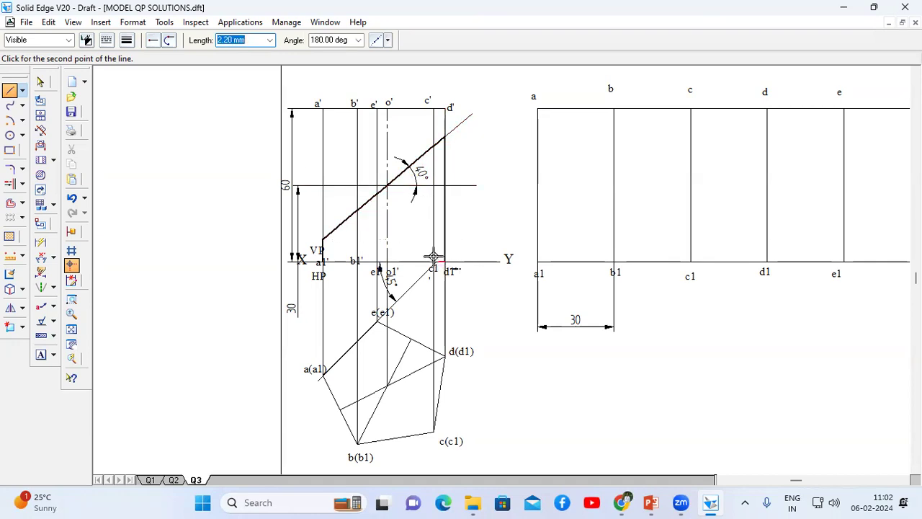
pyautogui.click(377, 260)
pyautogui.click(356, 261)
pyautogui.click(323, 262)
pyautogui.rightClick(322, 262)
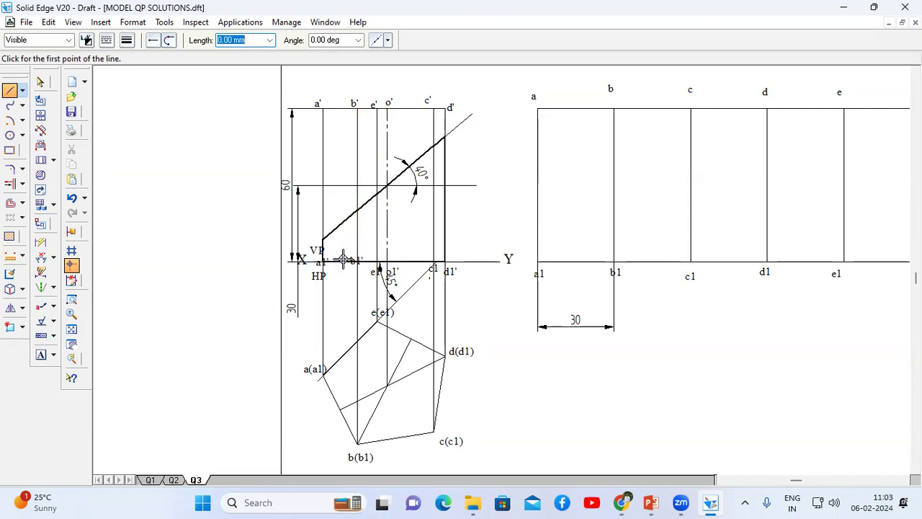
# Step: Draw the b', e' and c' edges of the truncated front view as thick vertical lines from XY up to the cutting line
pyautogui.click(9, 93)
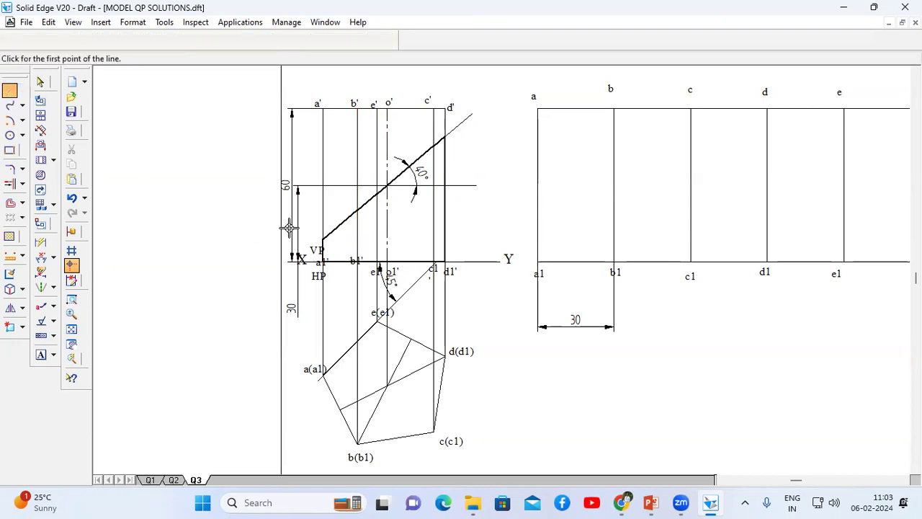
pyautogui.click(356, 261)
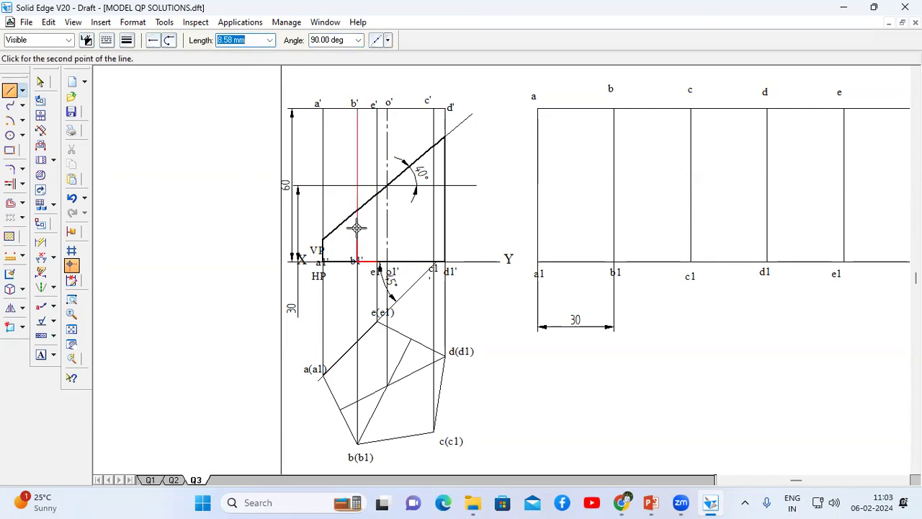
pyautogui.click(356, 211)
pyautogui.rightClick(412, 213)
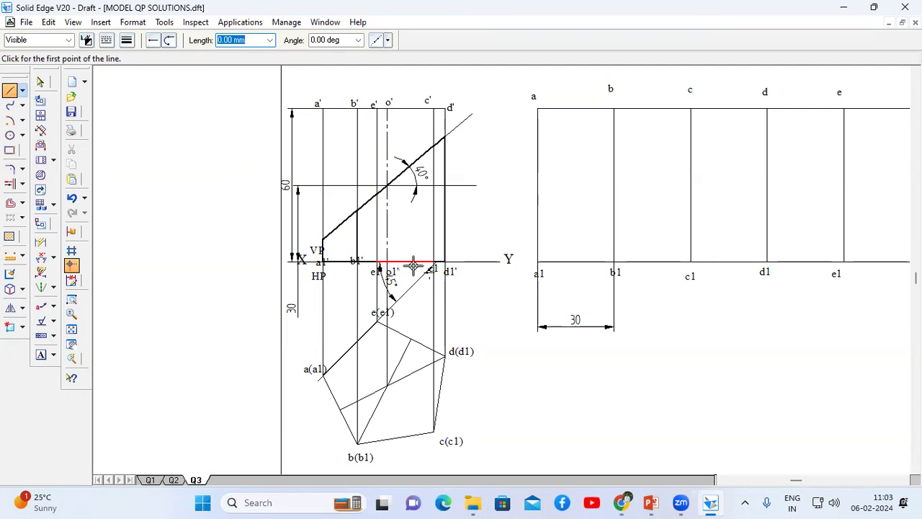
pyautogui.click(376, 261)
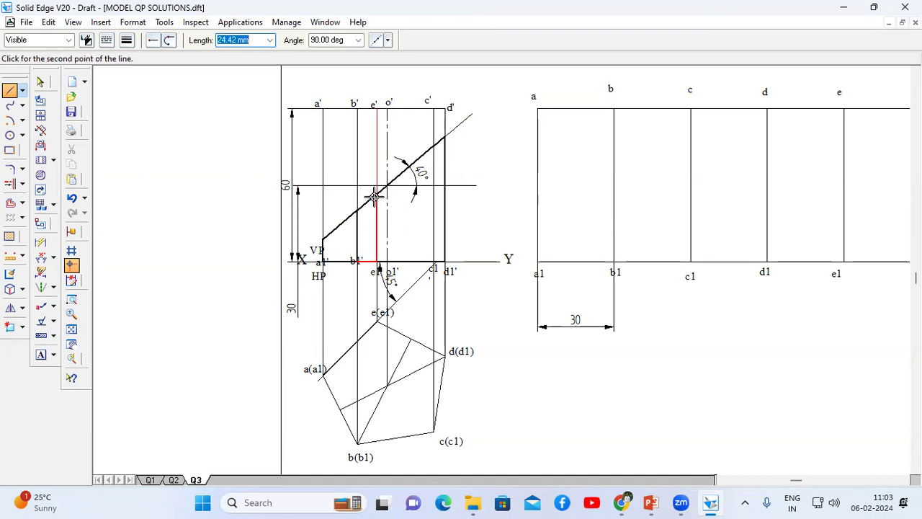
pyautogui.click(376, 193)
pyautogui.rightClick(494, 175)
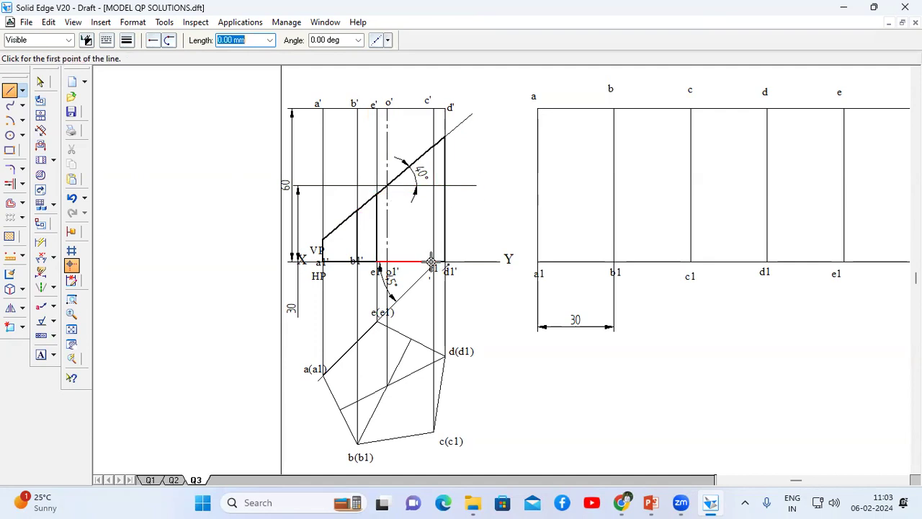
pyautogui.click(432, 262)
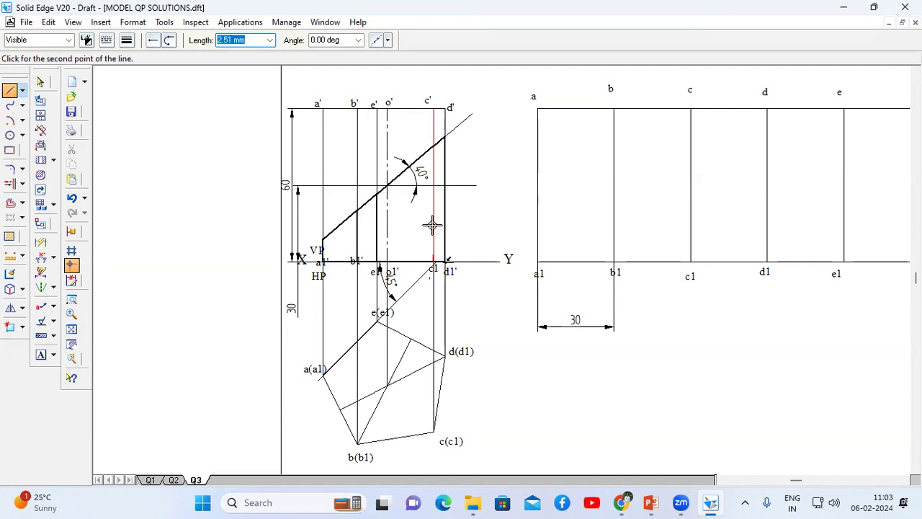
pyautogui.click(432, 146)
pyautogui.rightClick(494, 151)
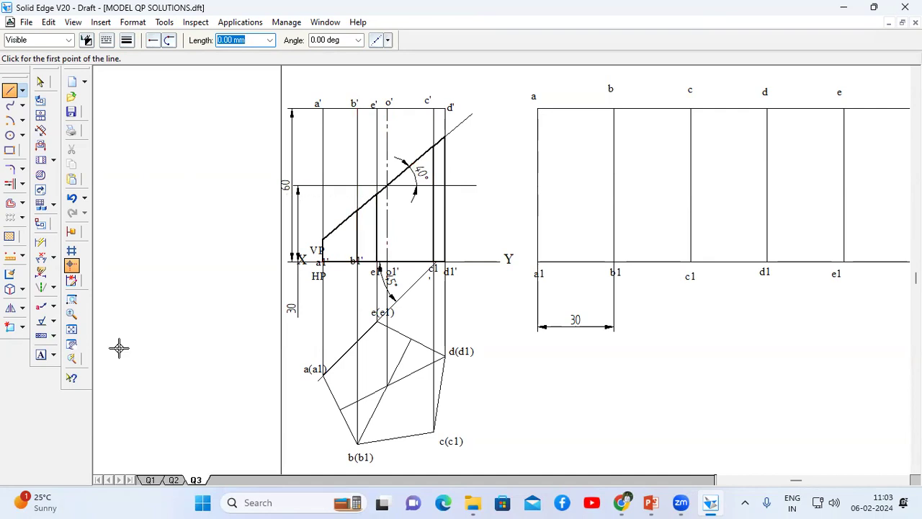
# Step: Label the cutting line's intersections with the a', b', c', d' and e' edges as 1, 2, 3, 4 and 5 in the front view
pyautogui.click(40, 356)
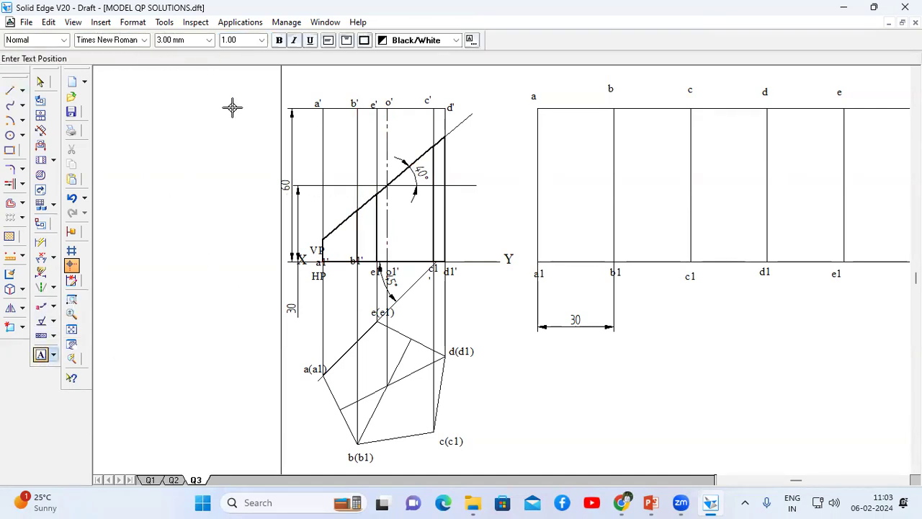
pyautogui.click(317, 236)
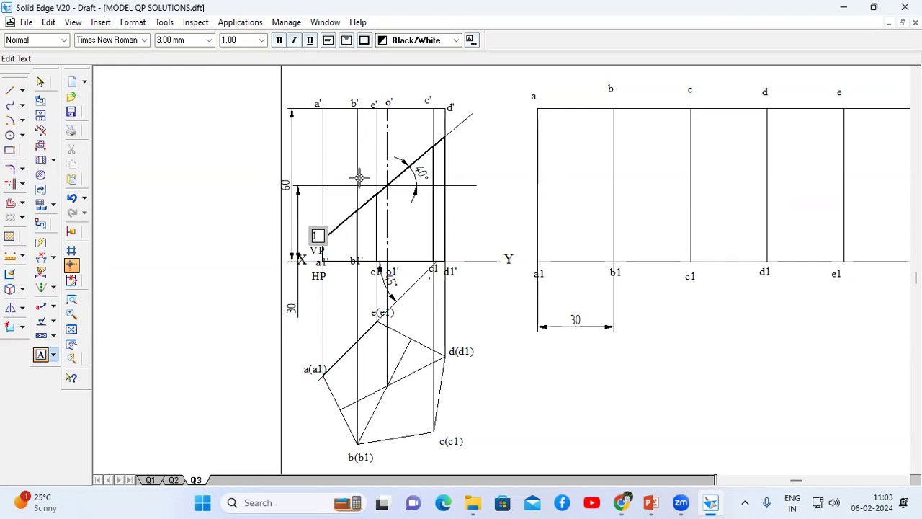
pyautogui.click(352, 202)
pyautogui.click(359, 210)
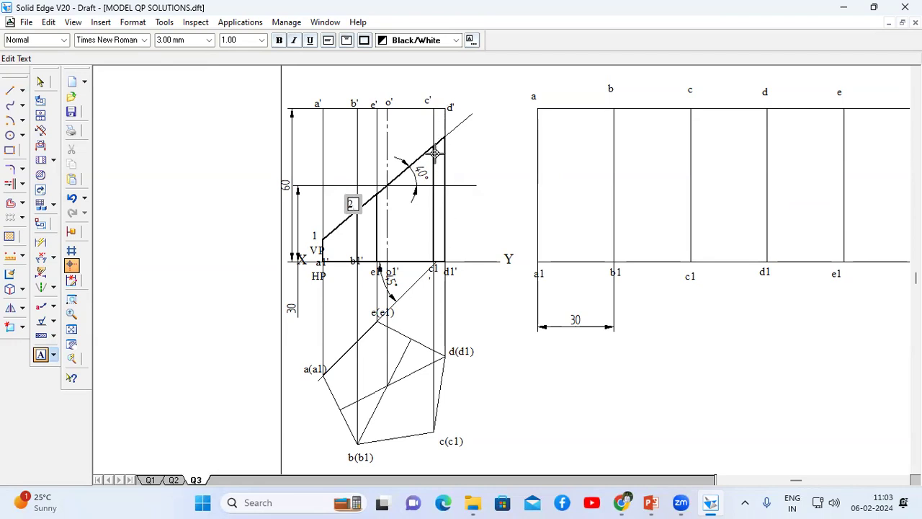
pyautogui.click(429, 139)
pyautogui.click(436, 147)
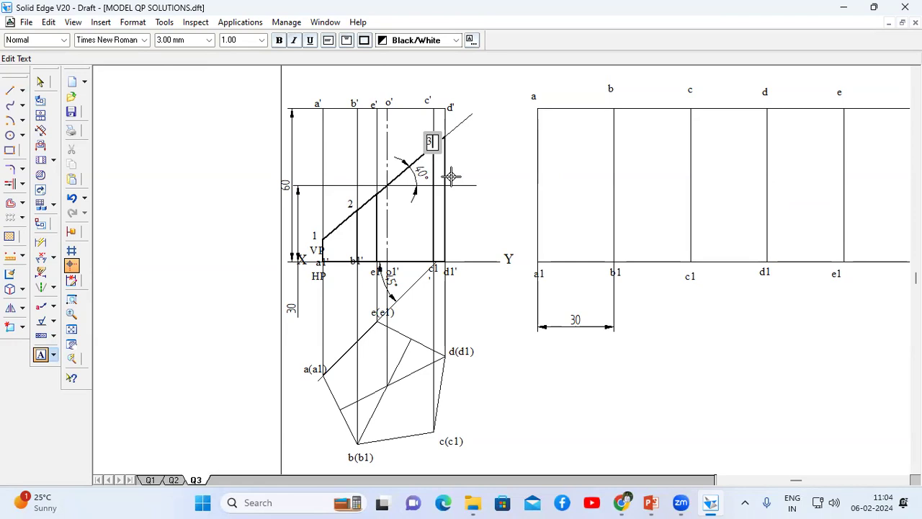
pyautogui.click(451, 133)
pyautogui.click(454, 138)
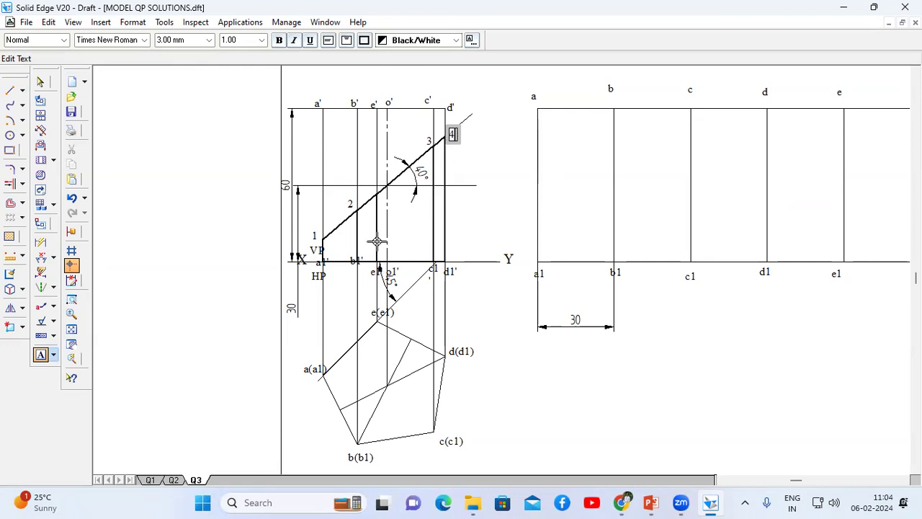
pyautogui.click(373, 181)
pyautogui.click(374, 186)
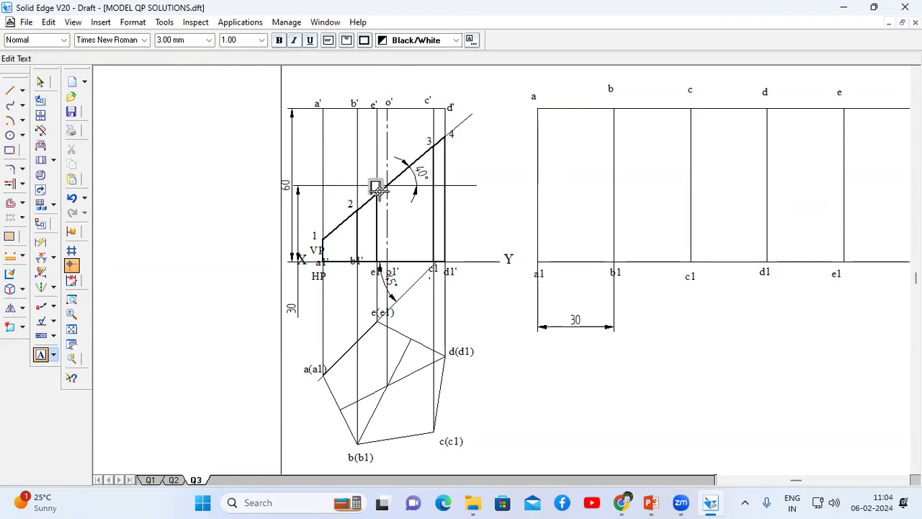
pyautogui.click(550, 376)
pyautogui.click(548, 405)
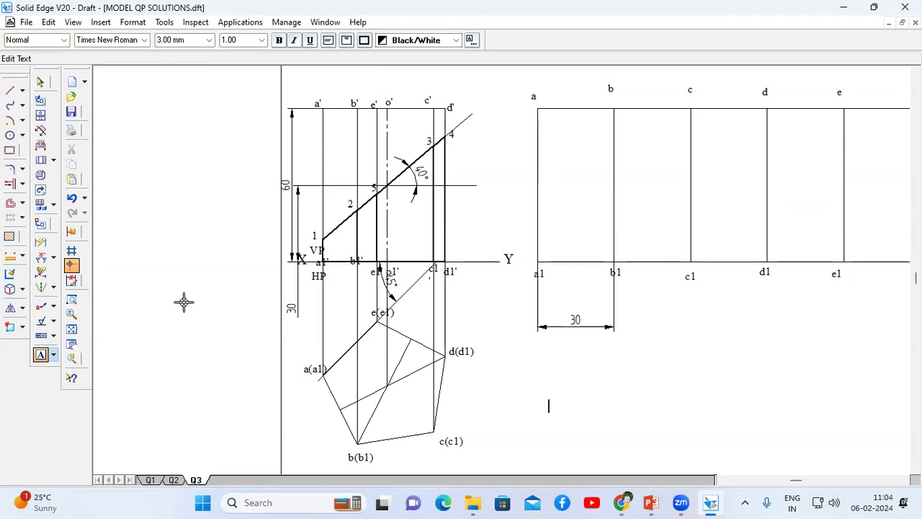
# Step: Project point 1 from the front view with a thin horizontal line across the development to its last a-a1 edge
pyautogui.click(71, 330)
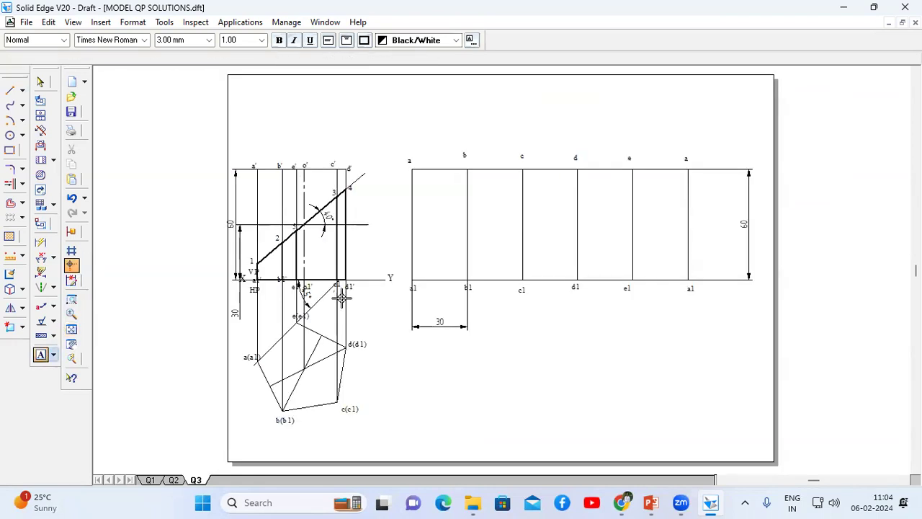
pyautogui.click(437, 320)
pyautogui.click(10, 90)
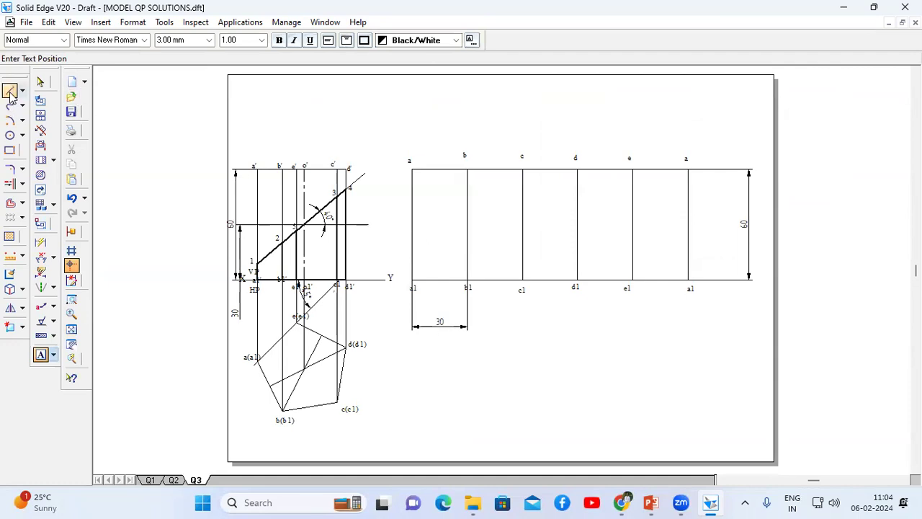
pyautogui.click(127, 40)
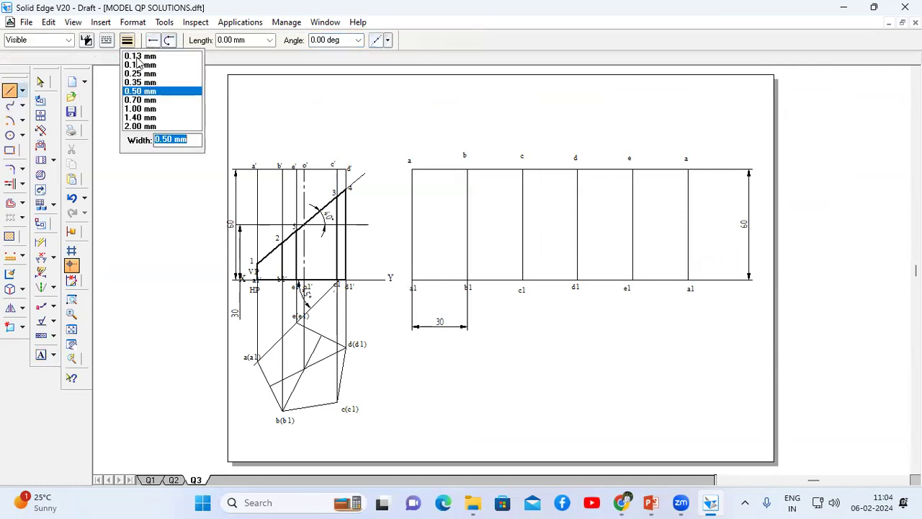
pyautogui.click(138, 63)
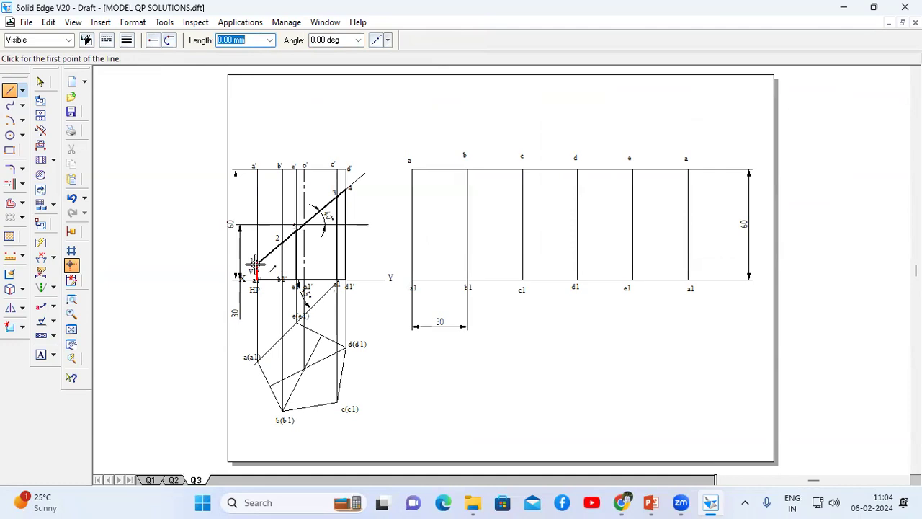
pyautogui.click(257, 264)
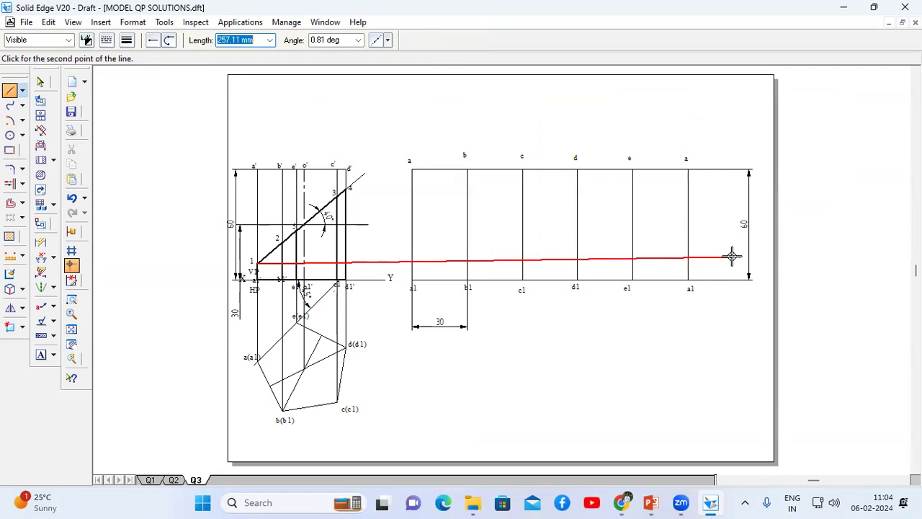
pyautogui.click(689, 263)
pyautogui.rightClick(692, 258)
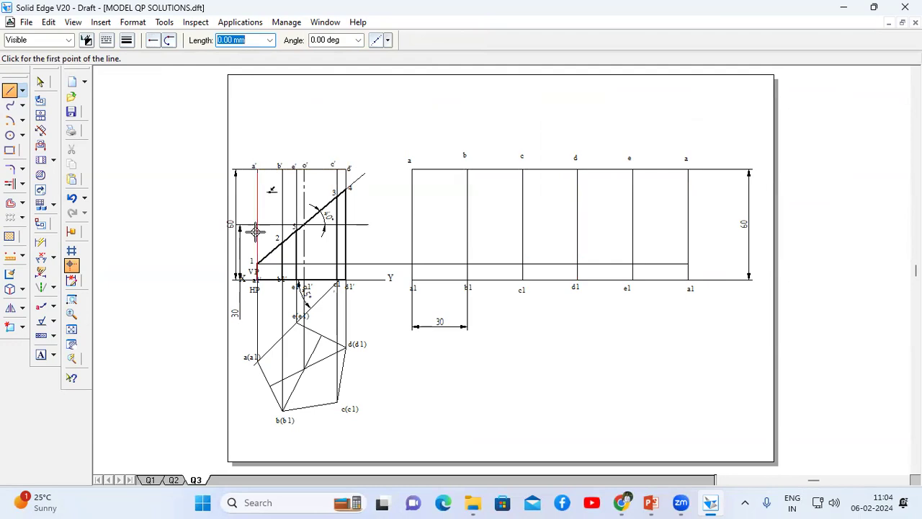
# Step: Label the projected point 1 on both the first and last a-a1 edges of the development
pyautogui.click(40, 354)
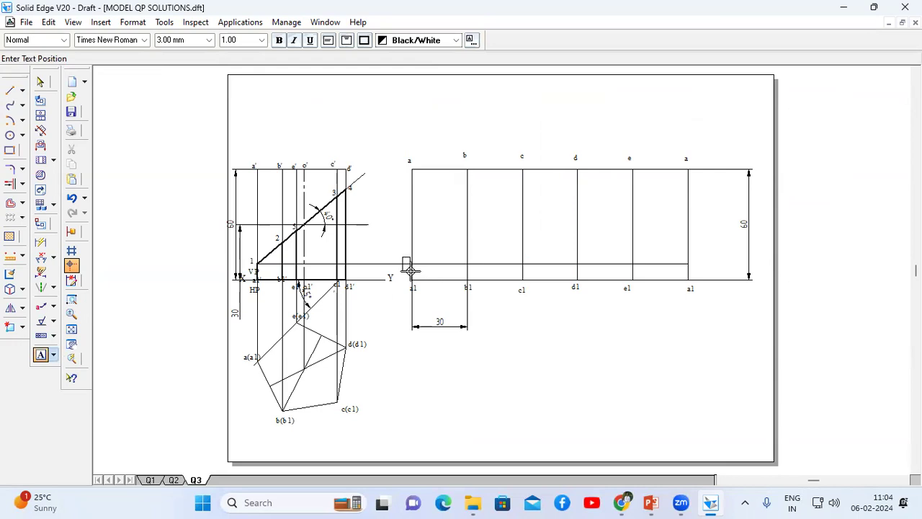
pyautogui.click(410, 270)
pyautogui.write('1')
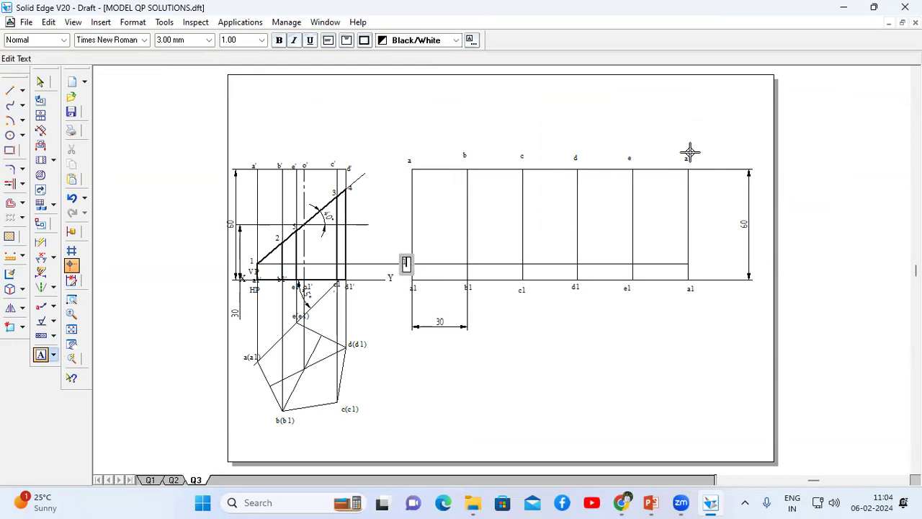
pyautogui.click(694, 267)
pyautogui.click(695, 265)
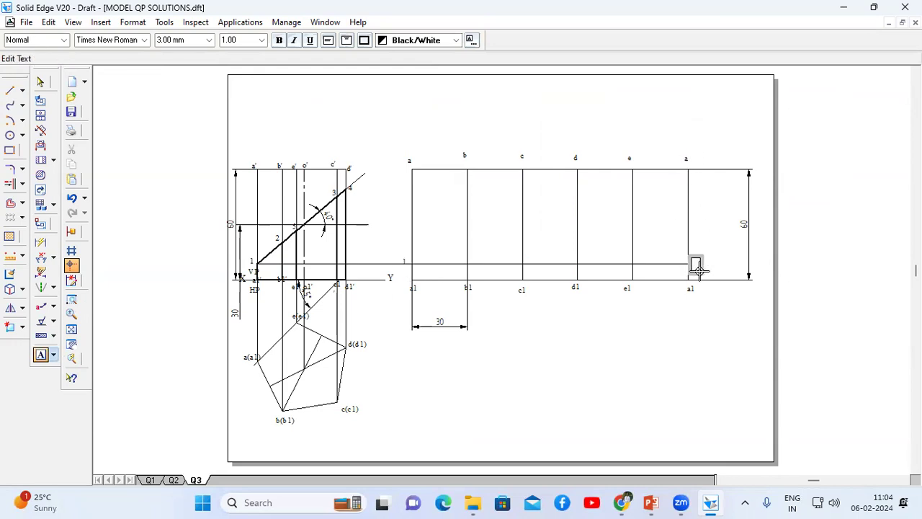
# Step: Project point 2 horizontally from the front view to the development's b-b1 edge and label it 2
pyautogui.click(9, 90)
pyautogui.click(280, 243)
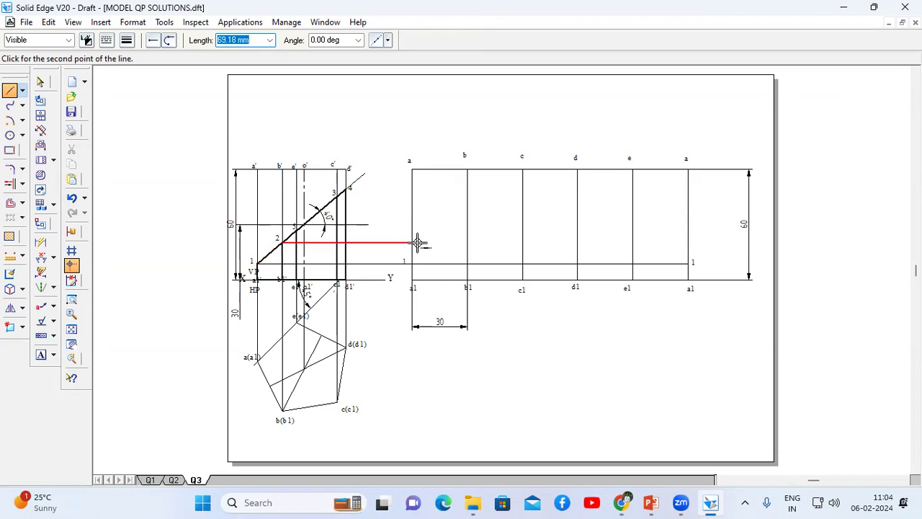
pyautogui.click(467, 243)
pyautogui.press('Escape')
pyautogui.click(49, 354)
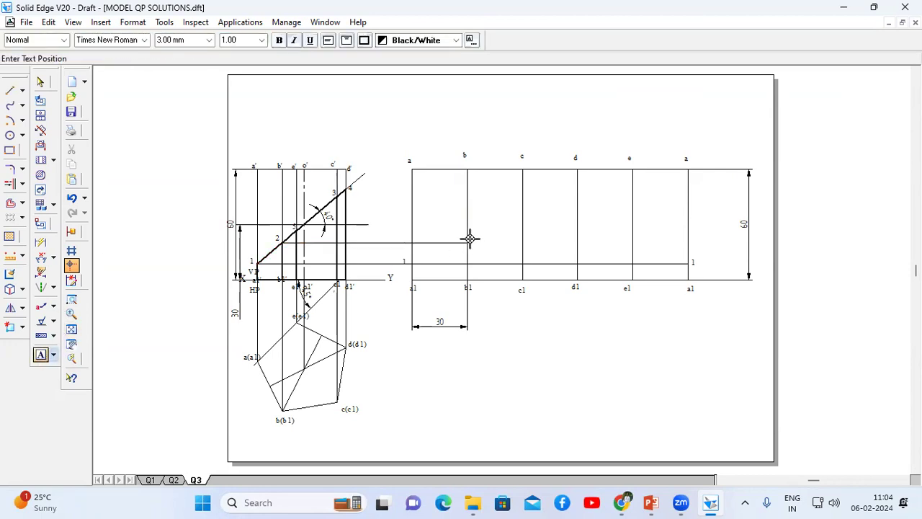
pyautogui.click(478, 245)
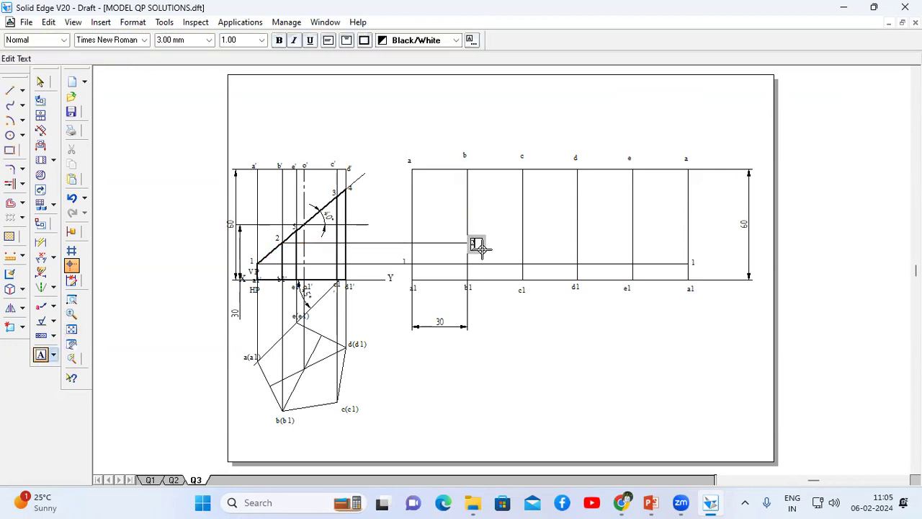
# Step: Project point 3 horizontally from the front view to the development's c-c1 edge and label it 3
pyautogui.click(10, 90)
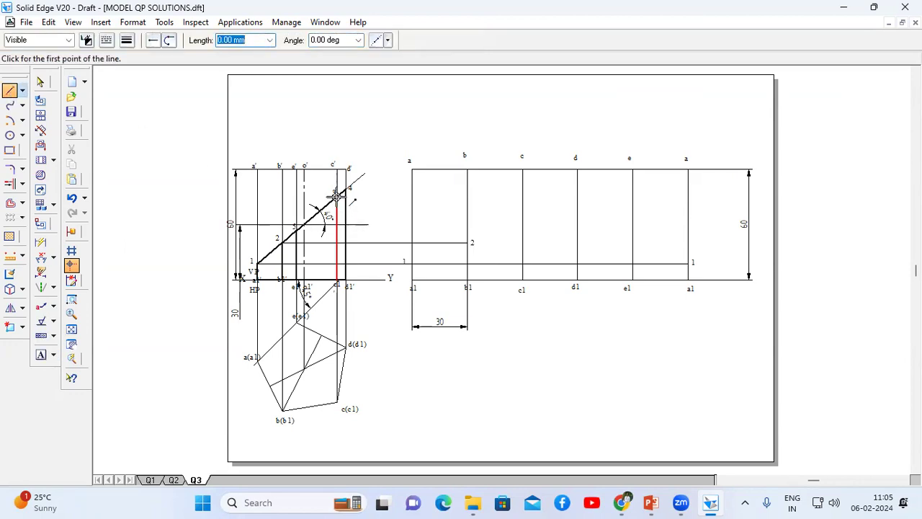
pyautogui.click(337, 195)
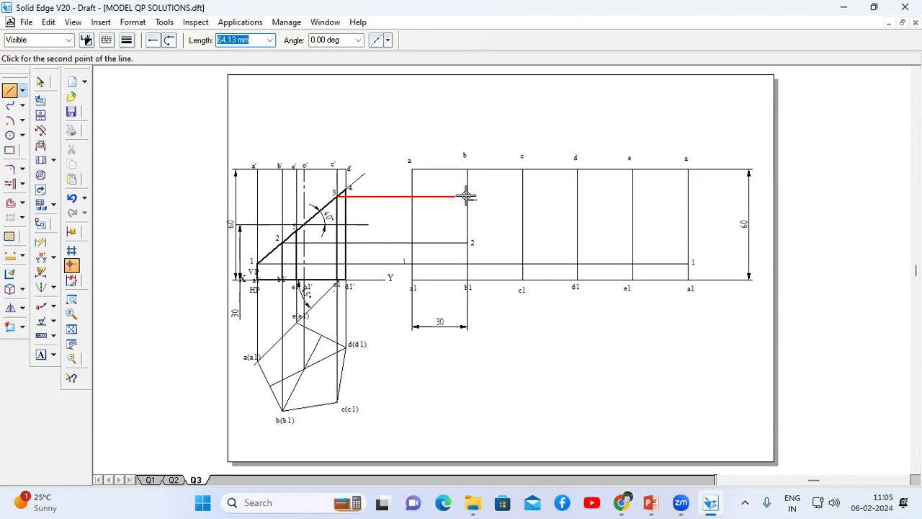
pyautogui.click(523, 196)
pyautogui.press('Escape')
pyautogui.press('t')
pyautogui.click(529, 194)
pyautogui.write('3')
# Step: Project point 4 horizontally from the front view to the development's d-d1 edge and label it 4
pyautogui.click(9, 91)
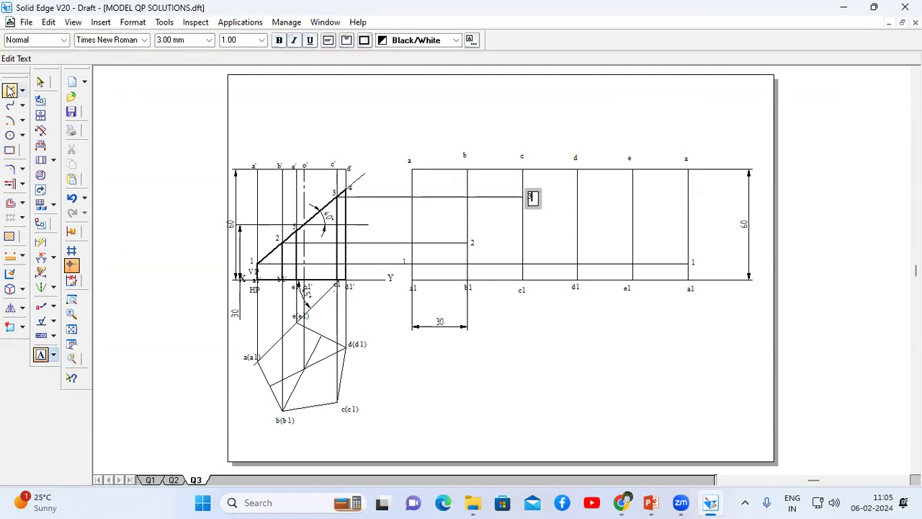
pyautogui.click(346, 189)
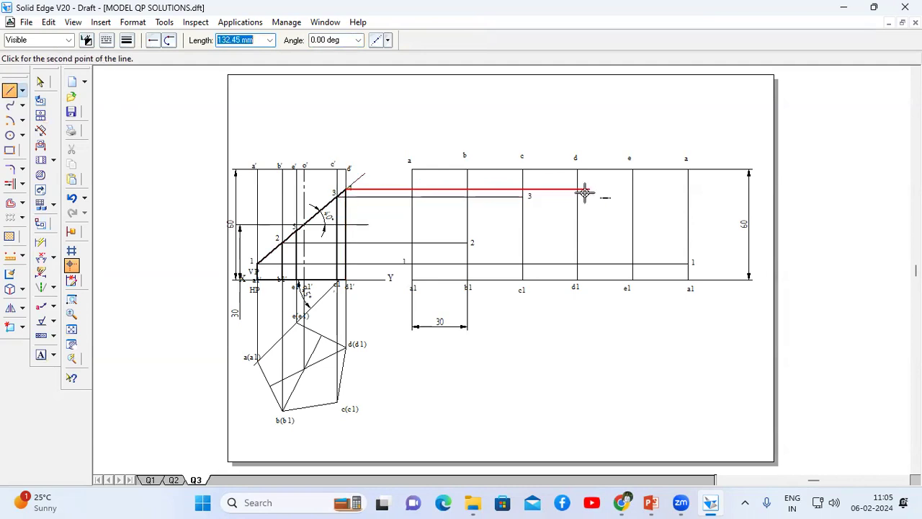
pyautogui.click(576, 191)
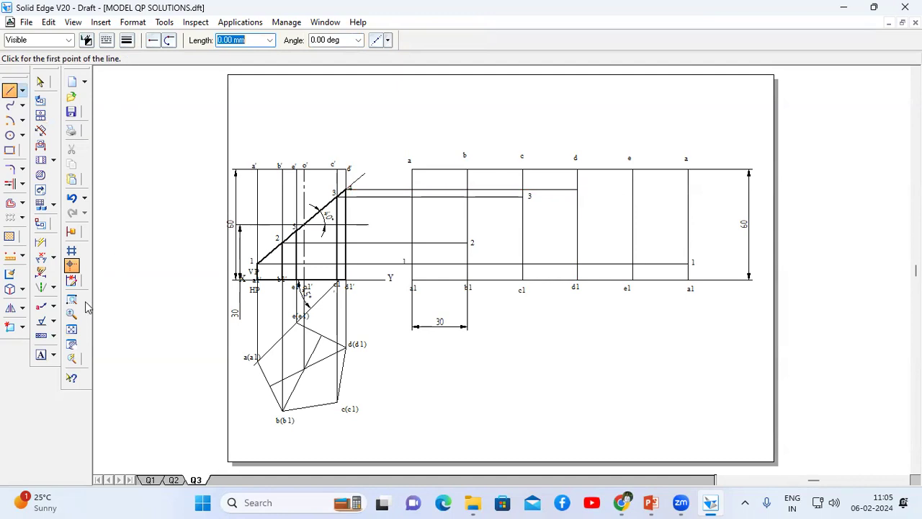
pyautogui.click(40, 354)
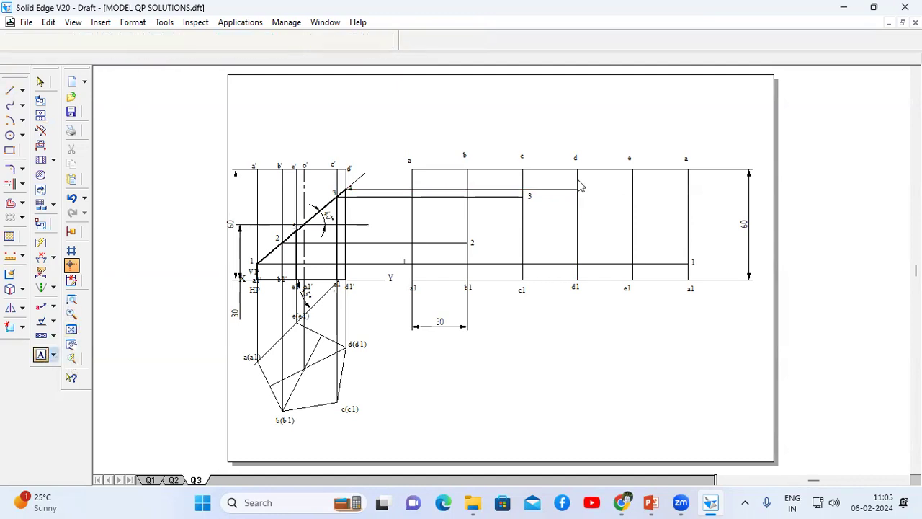
pyautogui.click(590, 199)
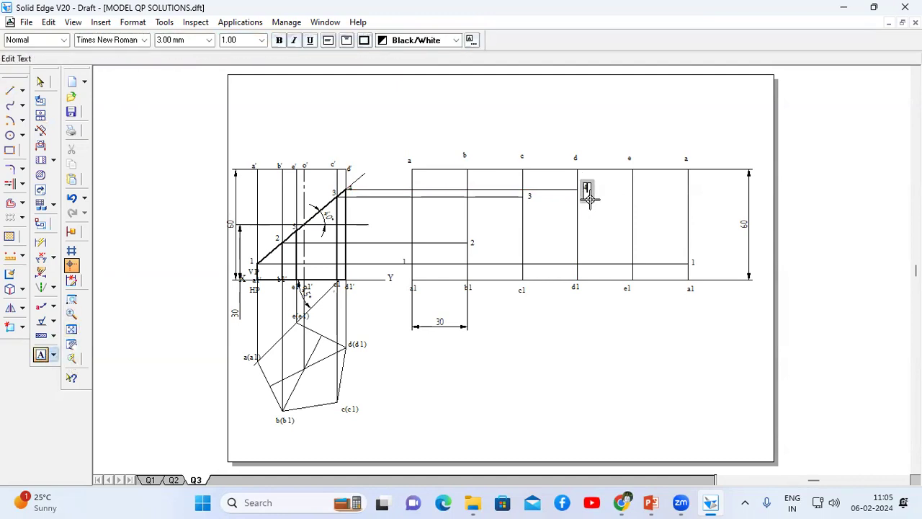
pyautogui.write('4')
# Step: Project point 5 horizontally from the front view to the development's e-e1 edge and label it 5
pyautogui.click(10, 90)
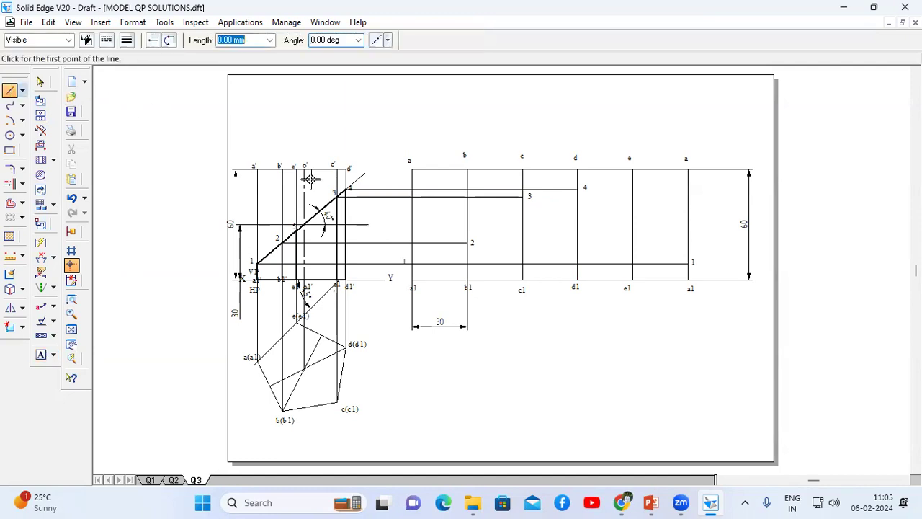
pyautogui.click(295, 230)
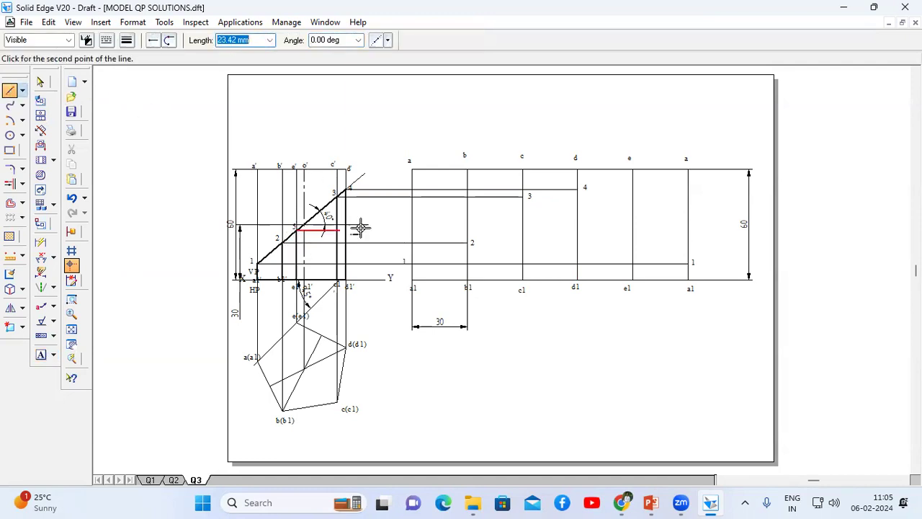
pyautogui.click(631, 230)
pyautogui.rightClick(653, 224)
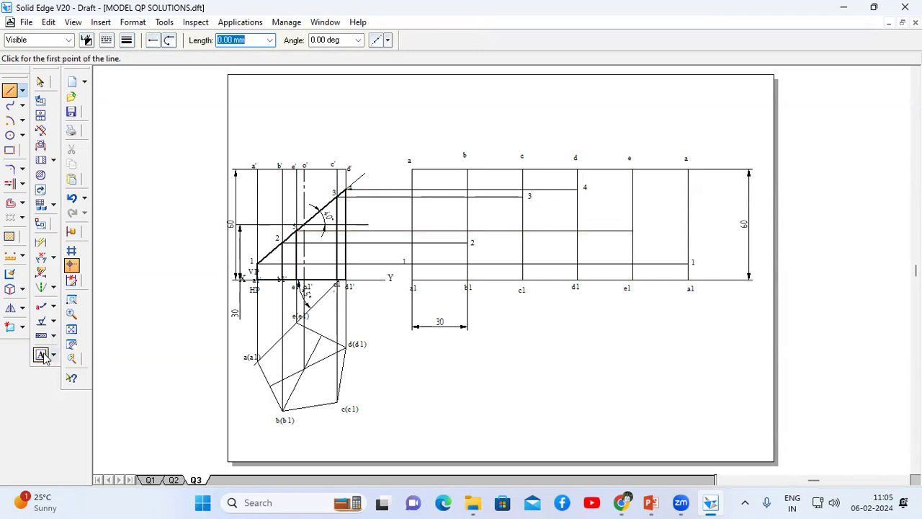
pyautogui.click(41, 354)
pyautogui.click(649, 240)
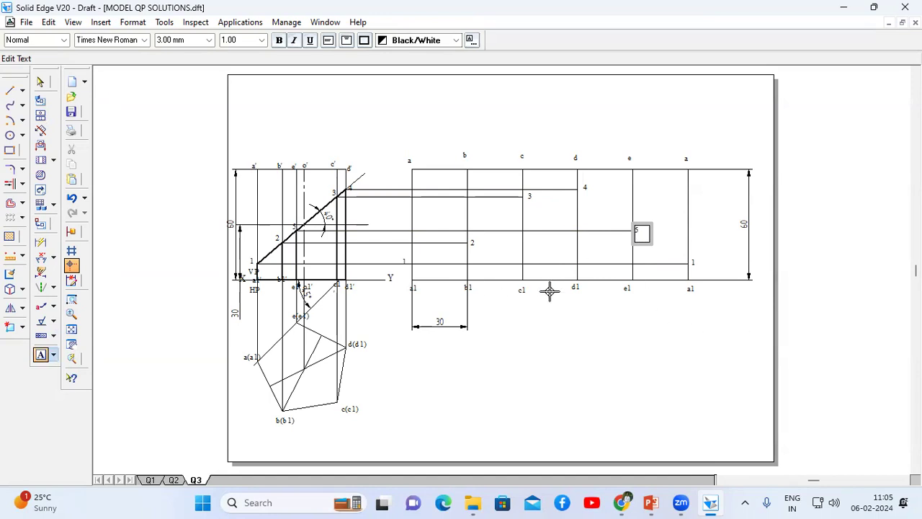
# Step: Draw a thick visible line on the development from the first a1 up to 1, on through 2, 3, 4 and 5 to the end point 1
pyautogui.click(9, 90)
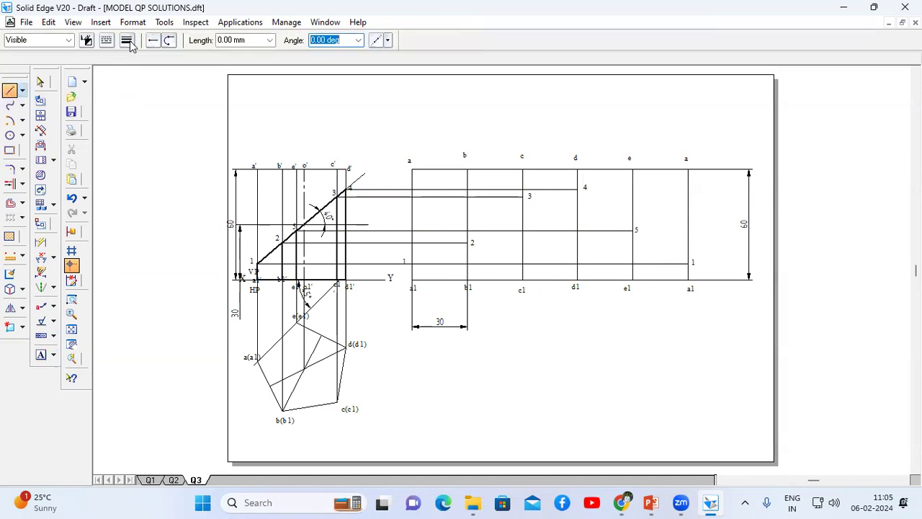
pyautogui.click(127, 41)
pyautogui.click(143, 91)
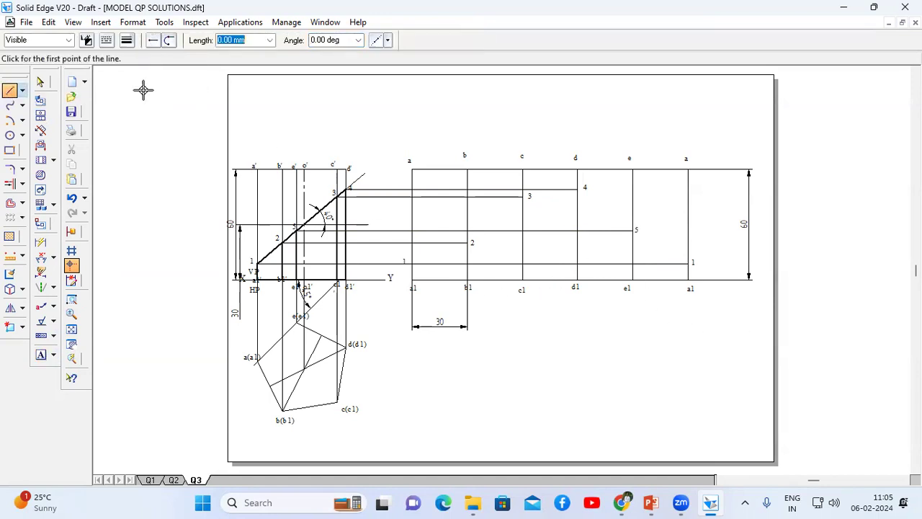
pyautogui.click(412, 279)
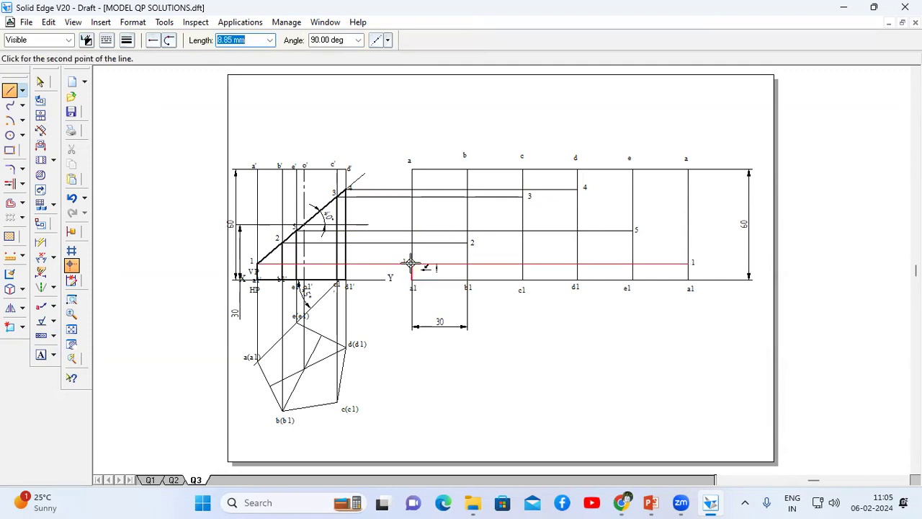
pyautogui.click(413, 263)
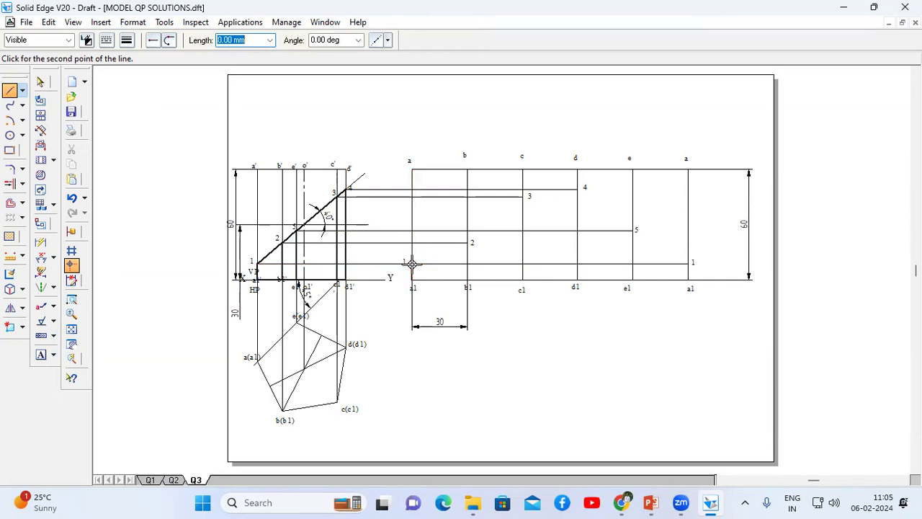
pyautogui.click(468, 243)
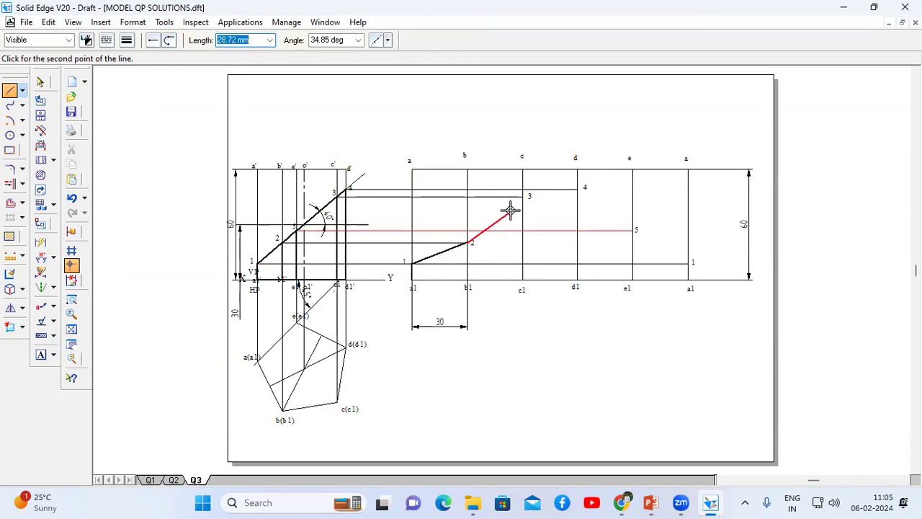
pyautogui.click(526, 196)
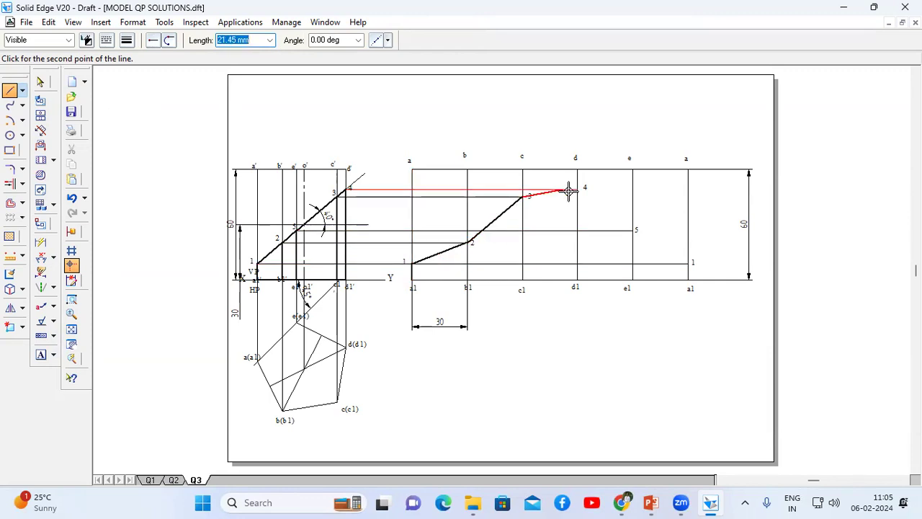
pyautogui.click(578, 190)
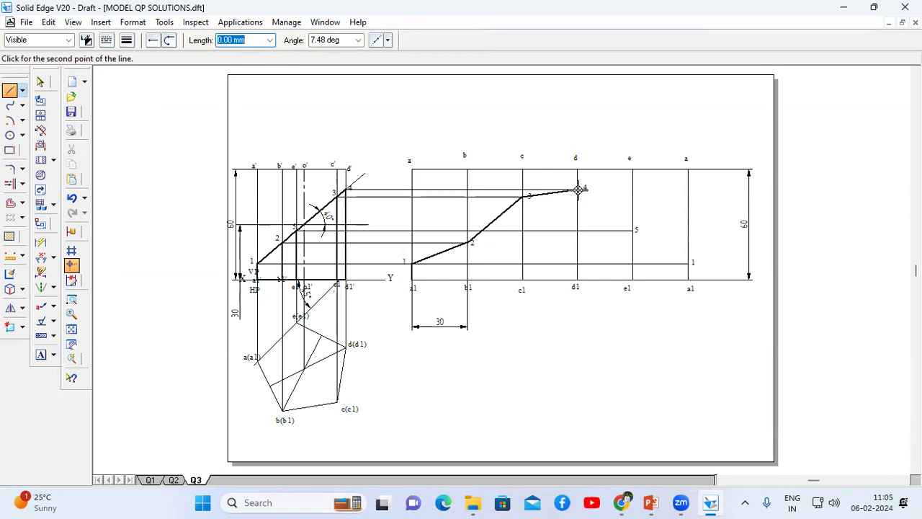
pyautogui.click(633, 230)
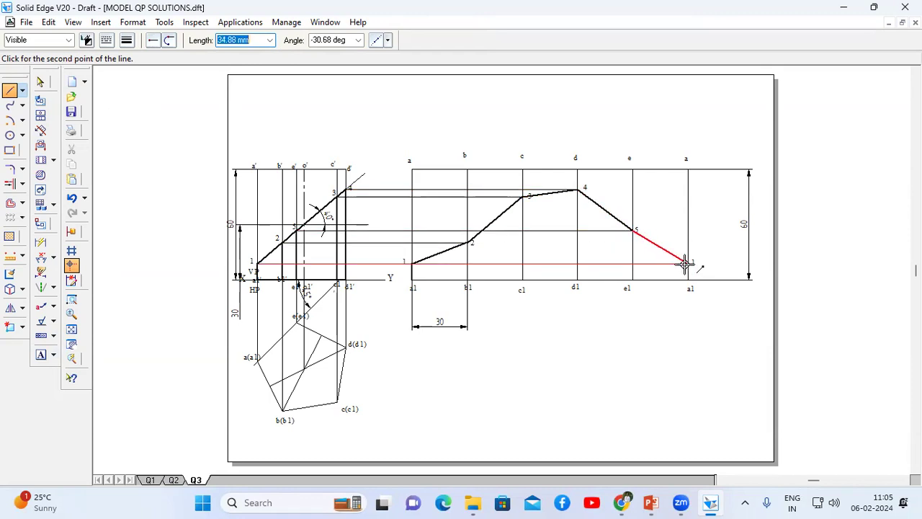
pyautogui.click(685, 263)
# Step: Close the thick truncated outline down to the end a1 and along the base through d1 and b1 to the first a1
pyautogui.click(687, 279)
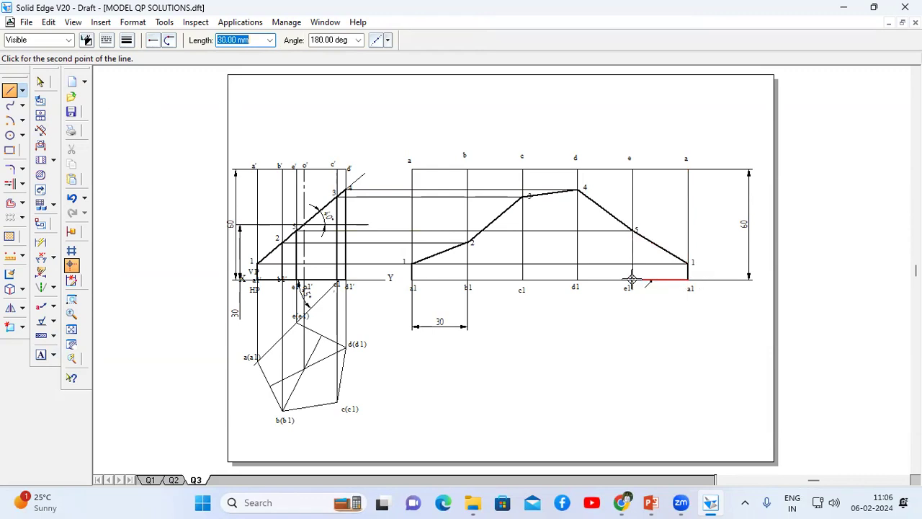
pyautogui.click(577, 280)
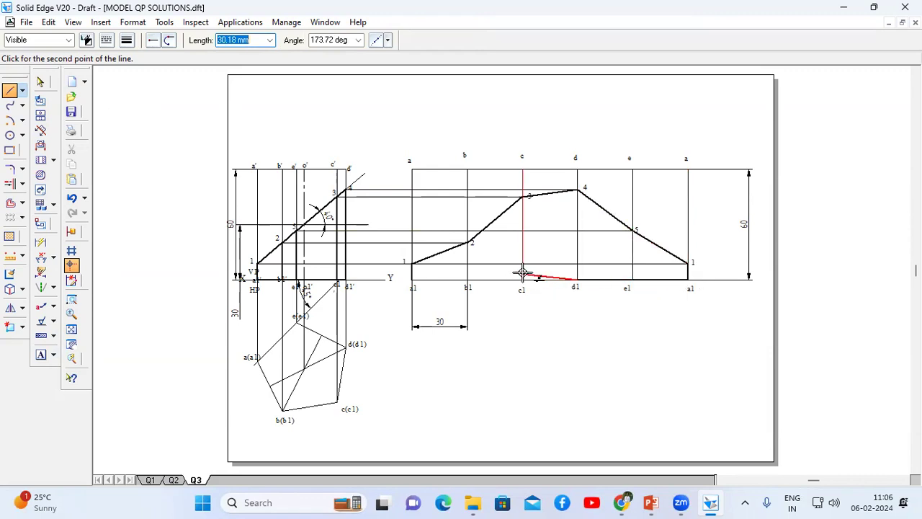
pyautogui.click(467, 280)
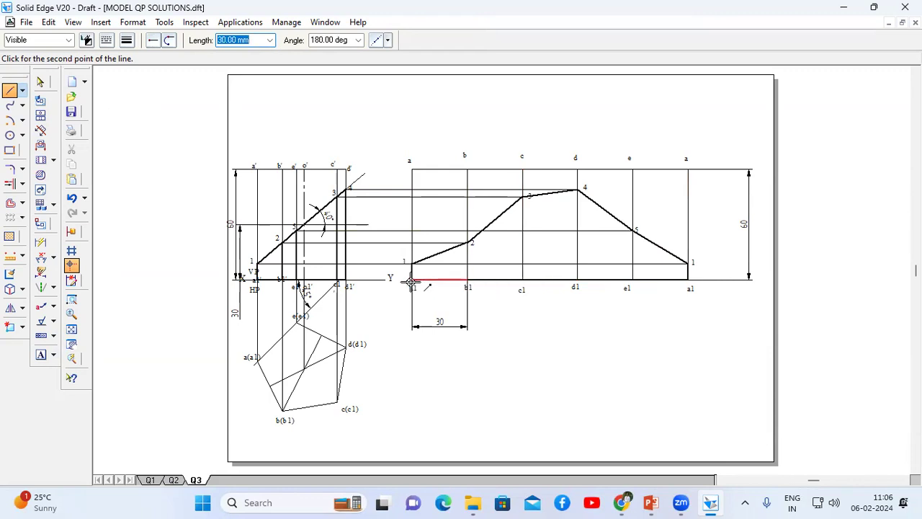
pyautogui.click(411, 281)
pyautogui.rightClick(478, 290)
pyautogui.click(468, 280)
pyautogui.click(466, 245)
pyautogui.rightClick(514, 315)
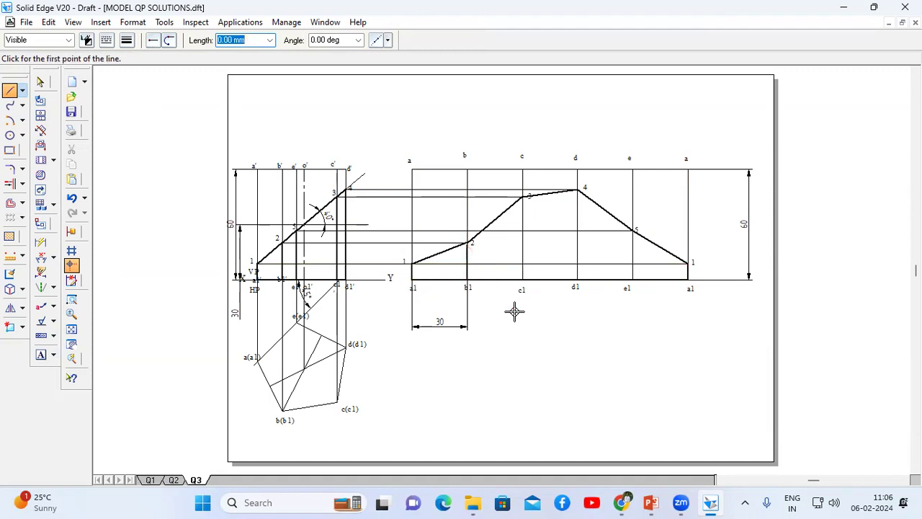
pyautogui.click(71, 197)
# Step: Draw thick vertical fold lines on the development from b1 to point 2 and from c1 to point 3
pyautogui.click(10, 91)
pyautogui.click(467, 280)
pyautogui.click(467, 243)
pyautogui.rightClick(513, 282)
pyautogui.click(523, 280)
pyautogui.click(523, 195)
pyautogui.rightClick(564, 284)
# Step: Draw thick vertical fold lines on the development from d1 to point 4 and from e1 to point 5
pyautogui.click(576, 280)
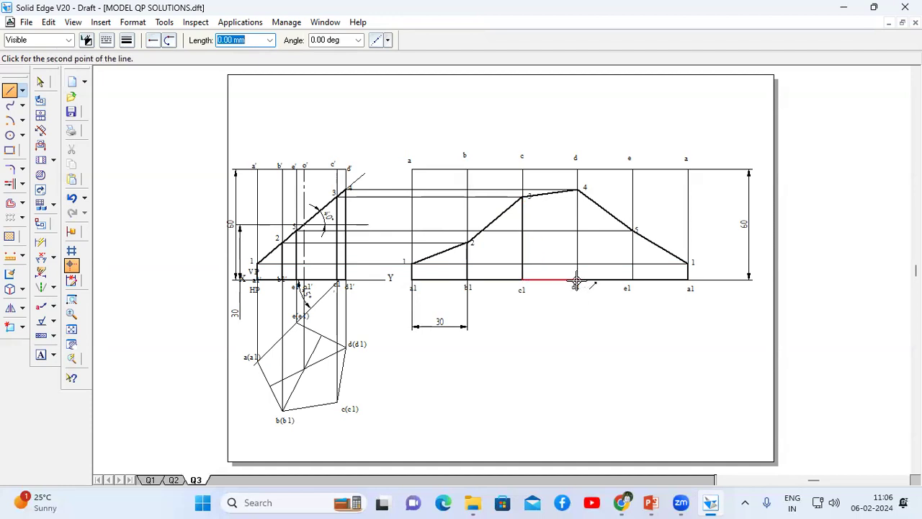
pyautogui.click(578, 190)
pyautogui.rightClick(611, 292)
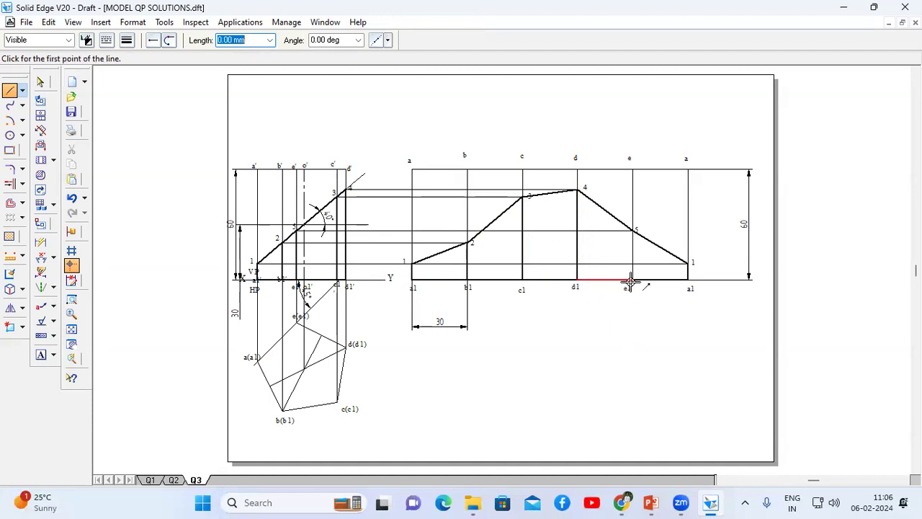
pyautogui.click(632, 279)
pyautogui.click(634, 231)
pyautogui.rightClick(657, 338)
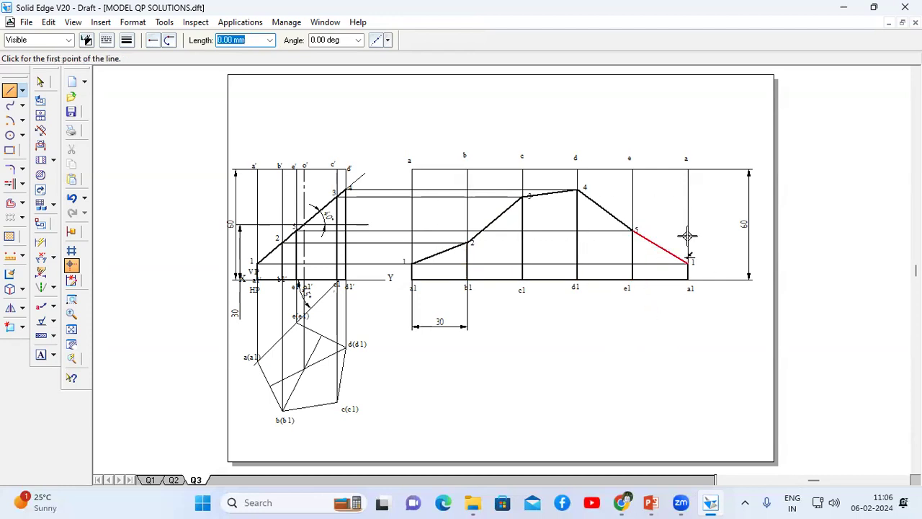